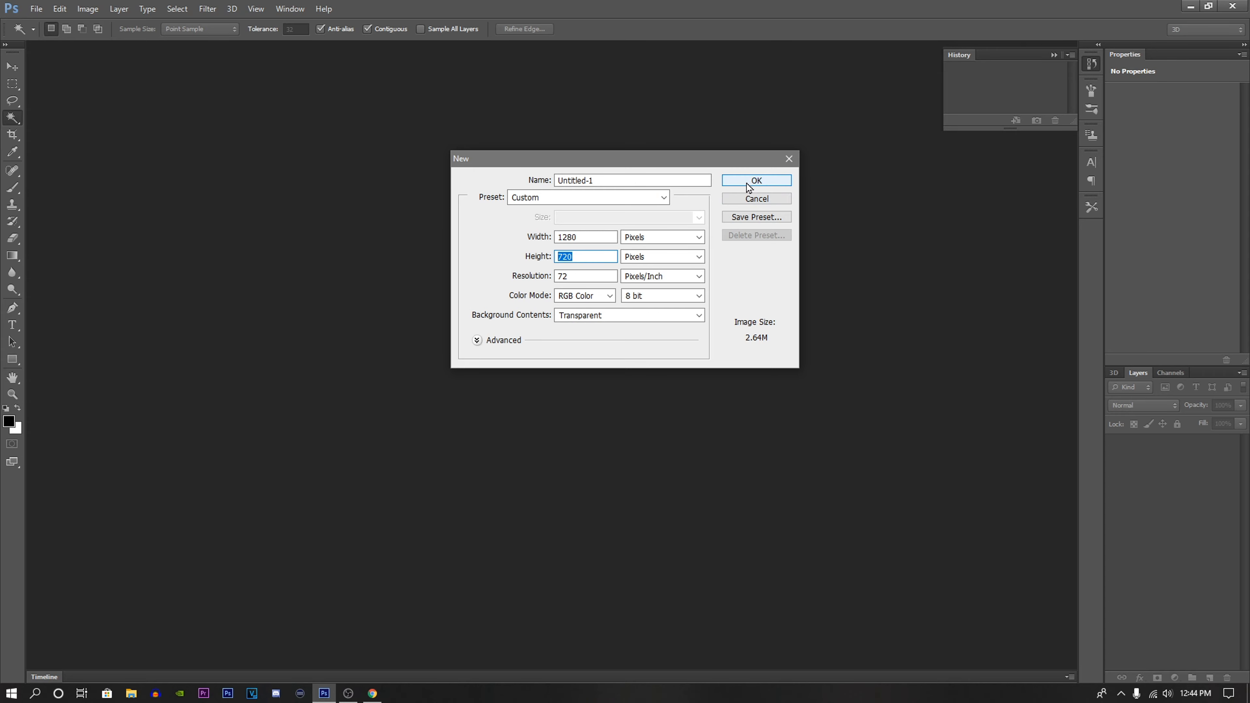
- Create a 1280 × 720 pixel RGB document with a transparent background and add a second empty layer
click(748, 185)
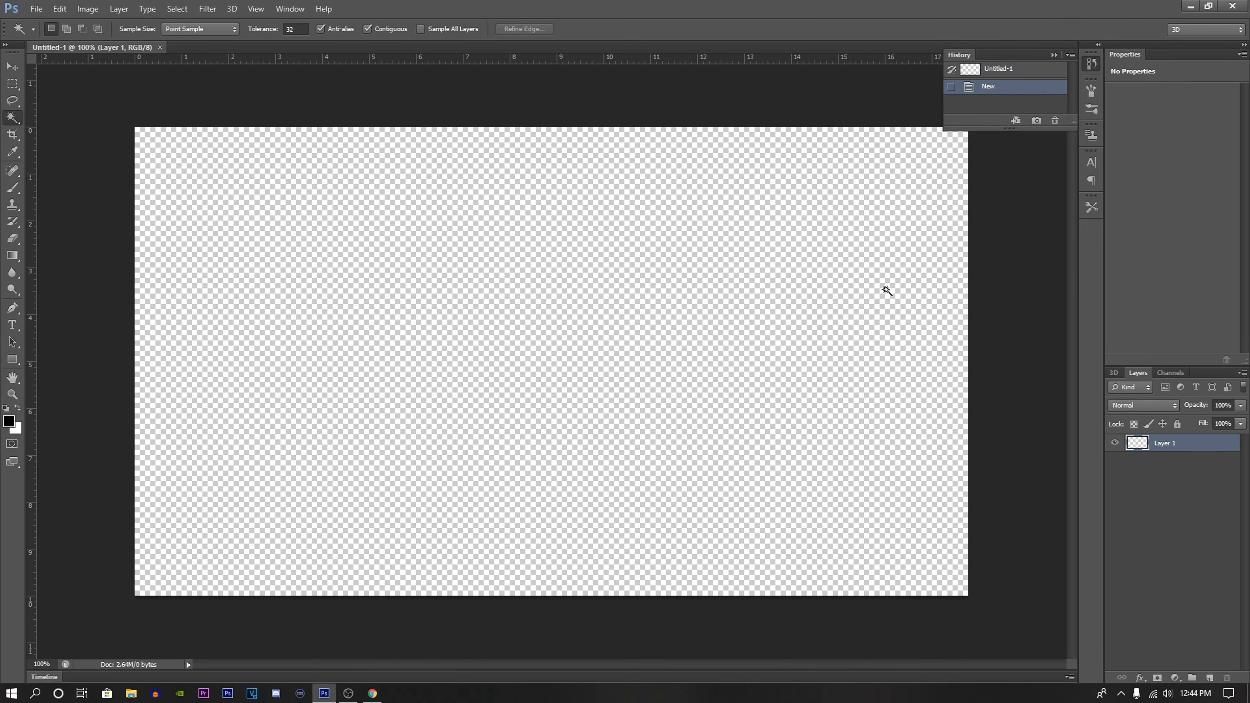
scroll(569, 285, down, 2)
scroll(569, 283, up, 2)
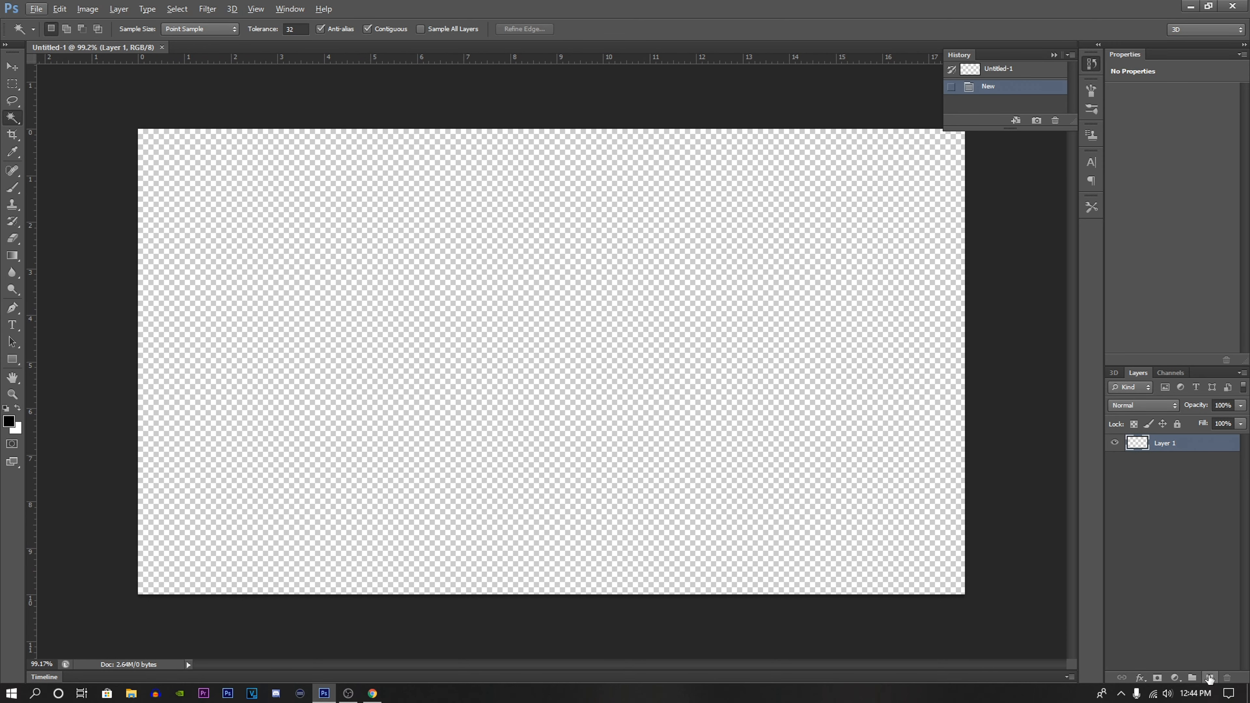
click(1210, 678)
- Place the image 2020-06-01_21.38.45 on the lowest layer and scale it to about 68.6% so it slightly overlaps the canvas edges
click(1170, 462)
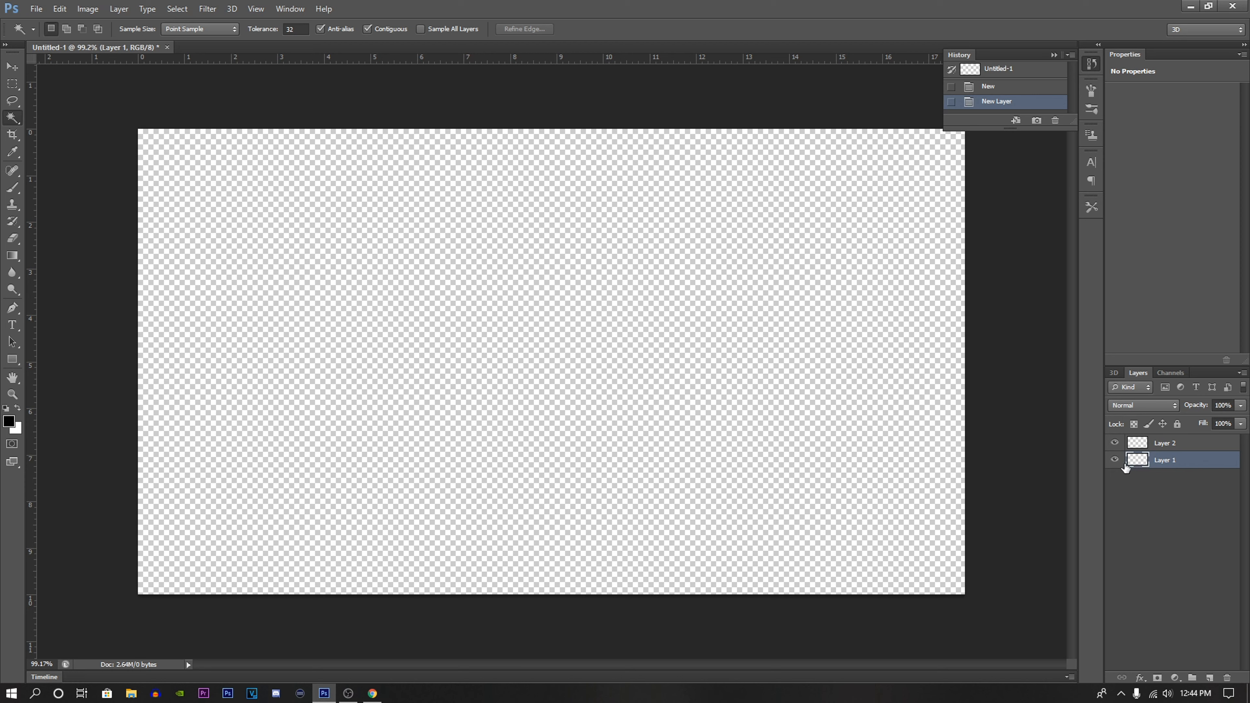
click(38, 9)
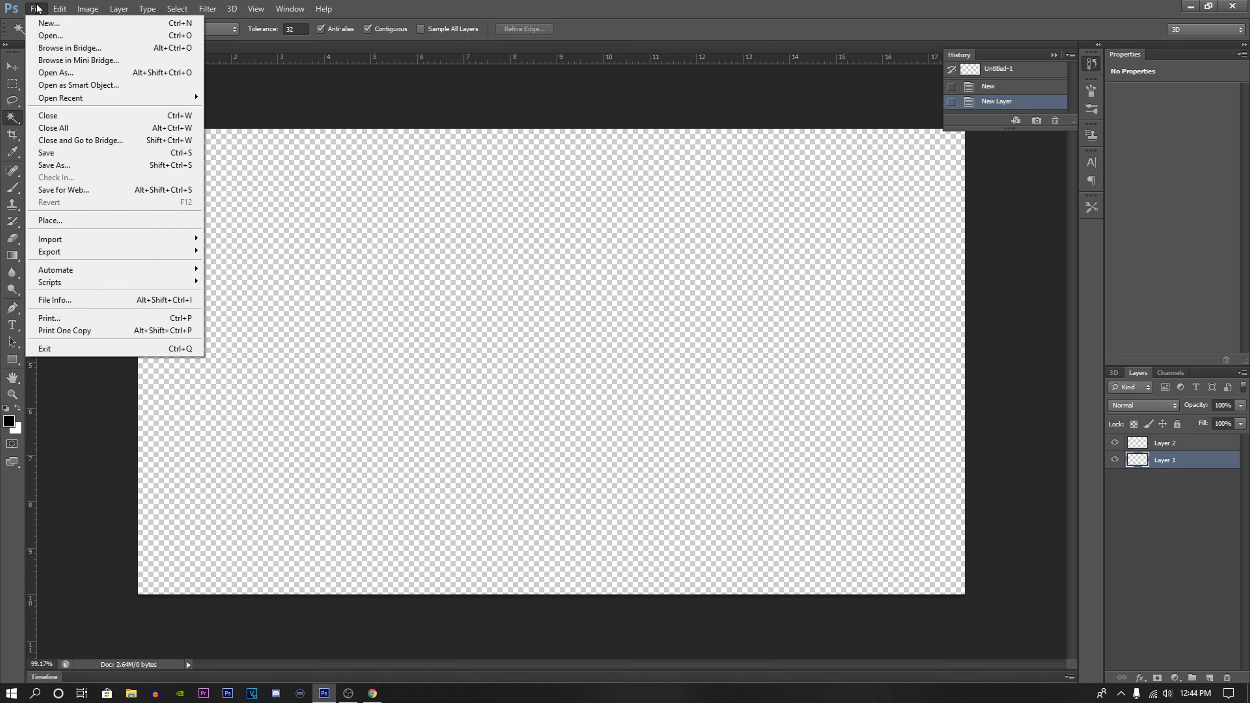
click(67, 220)
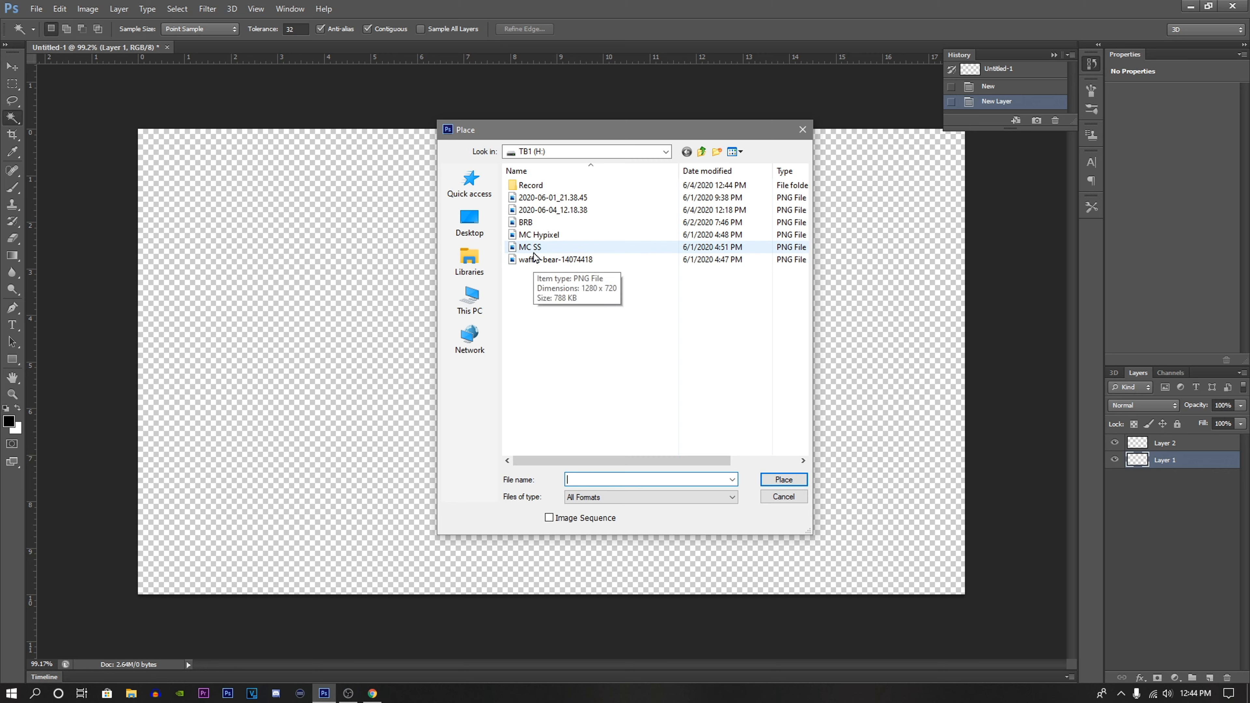
click(552, 197)
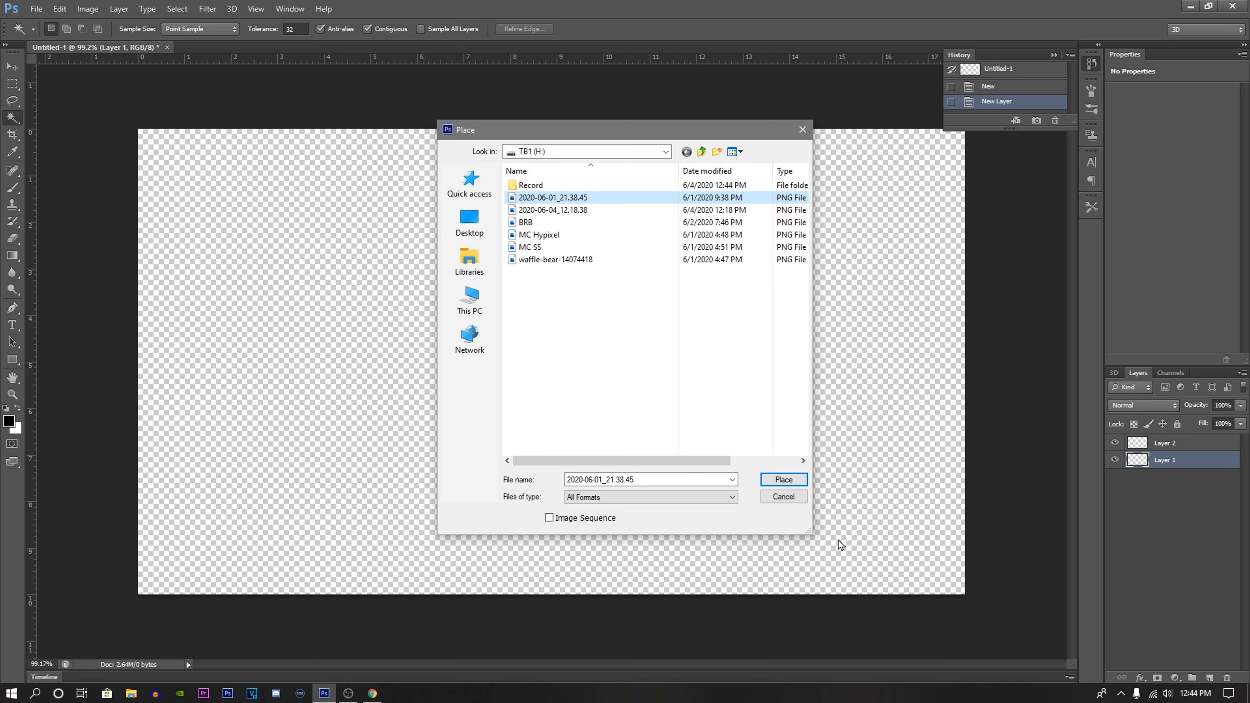
click(783, 479)
drag(142, 137, 129, 127)
drag(966, 595, 975, 600)
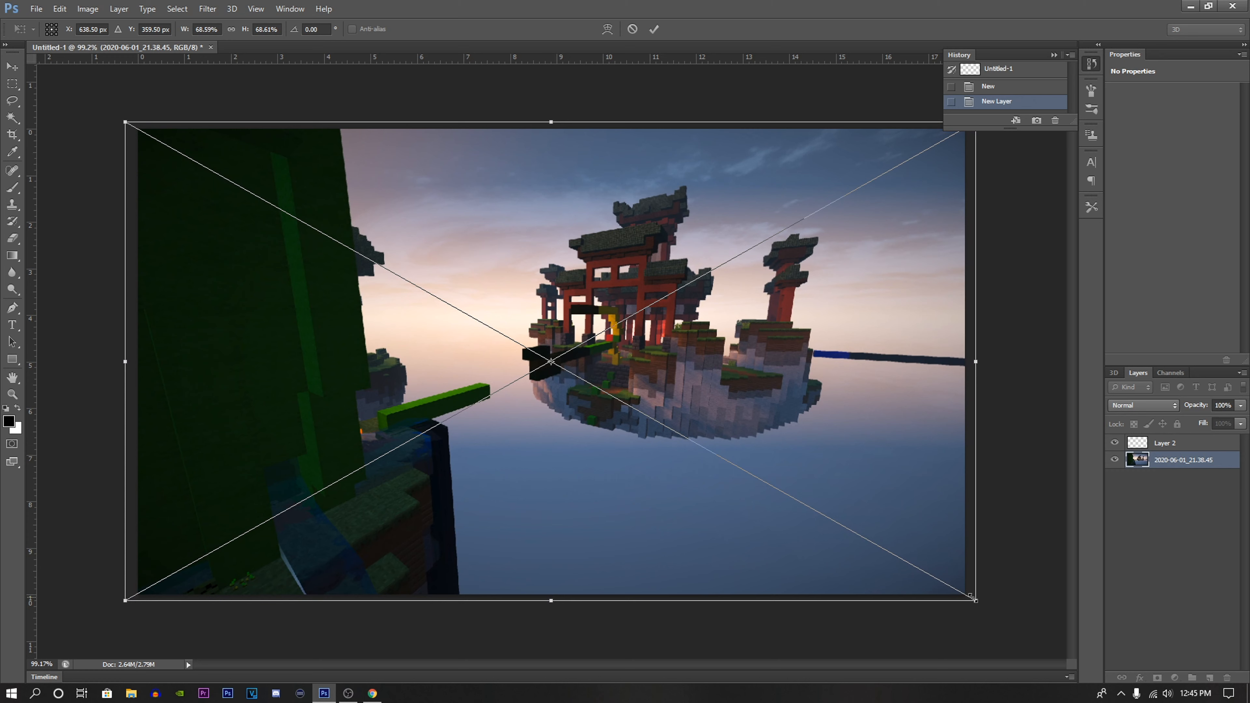
click(654, 28)
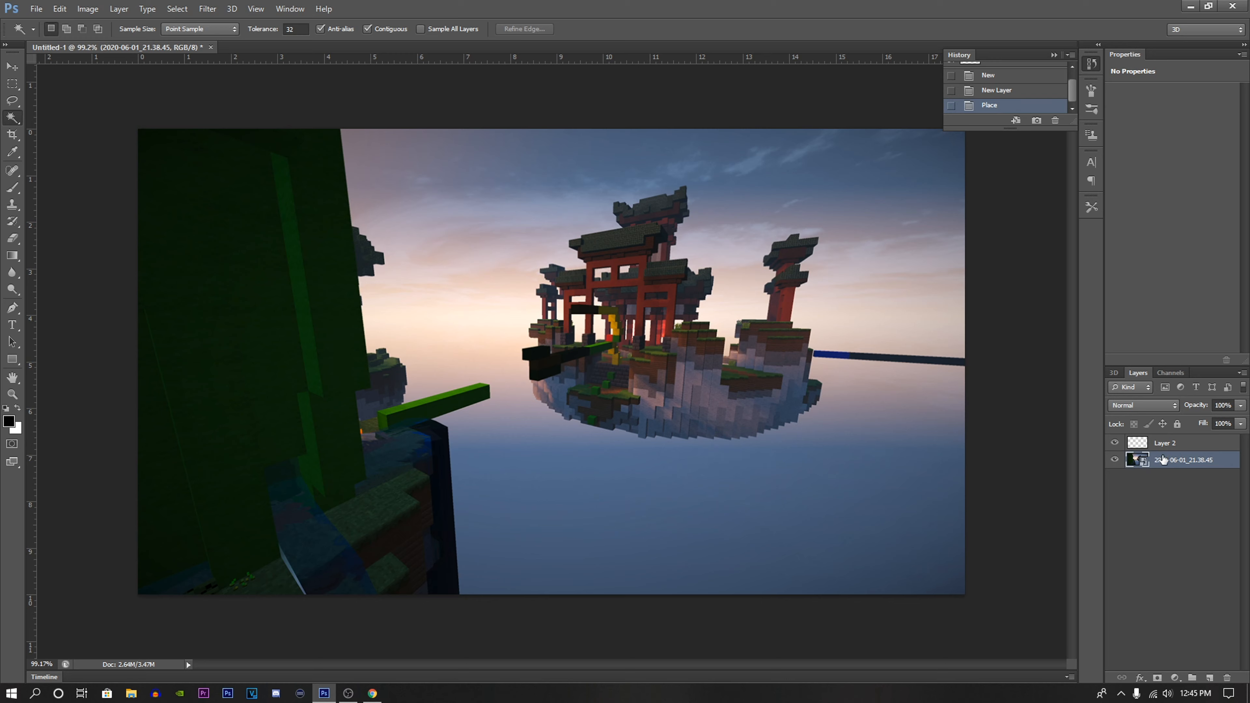
- Apply a light Gaussian Blur with a radius of about 3 pixels to the placed background image
click(207, 8)
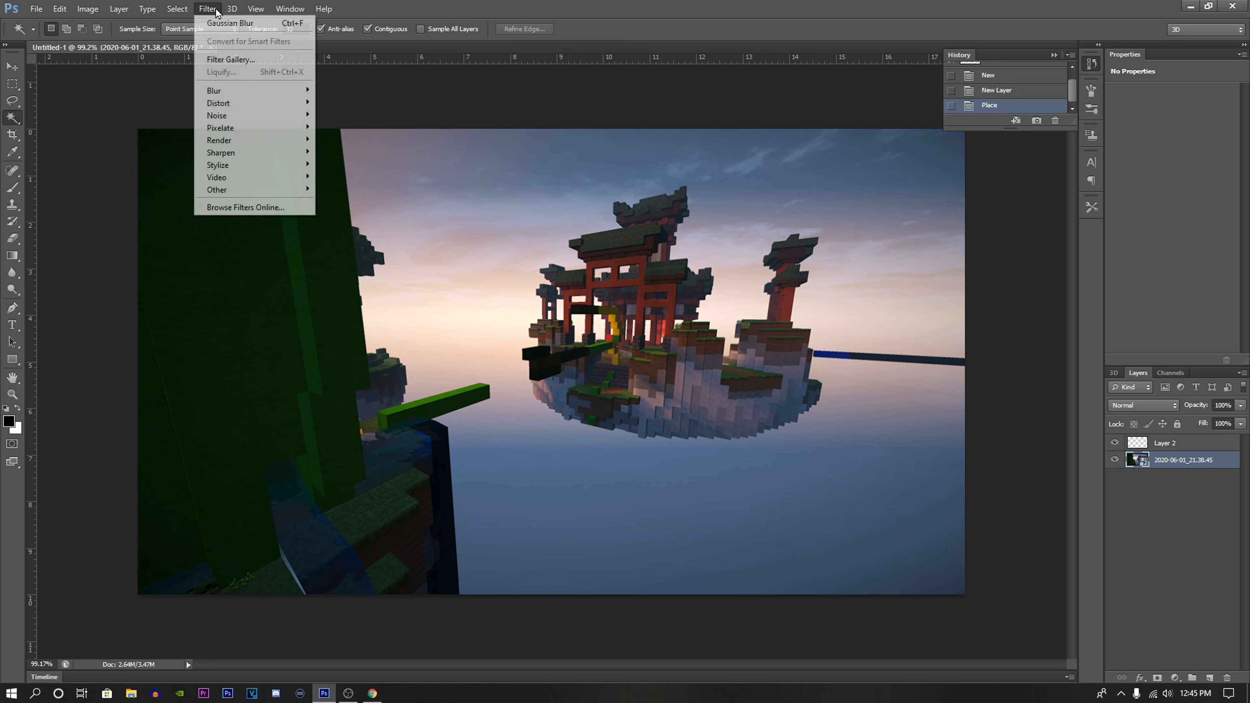
click(228, 23)
drag(553, 360, 656, 359)
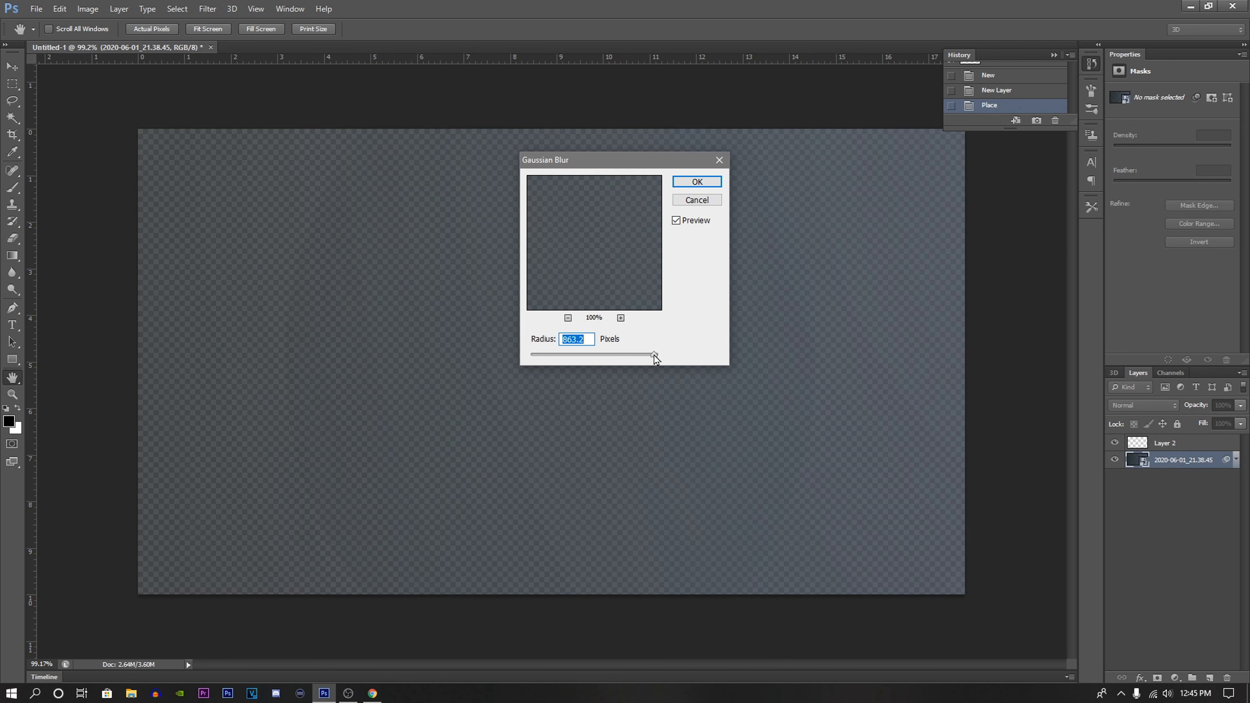
drag(655, 359, 555, 359)
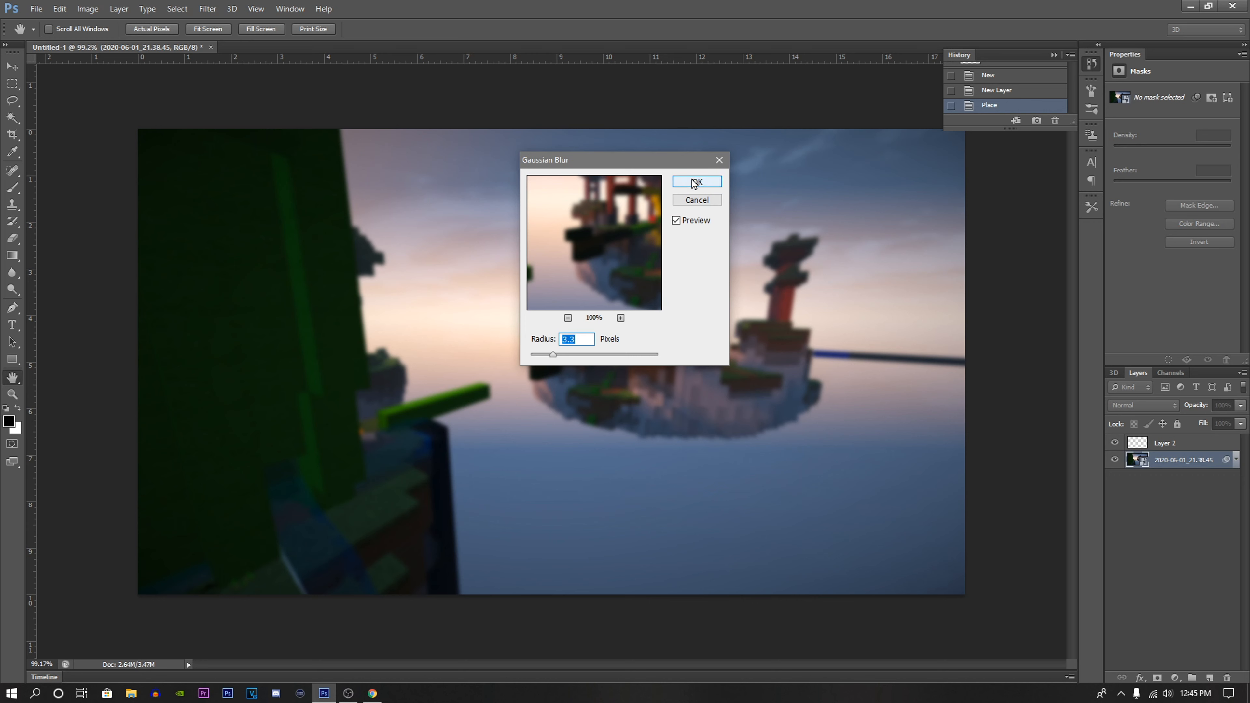
drag(554, 360, 550, 356)
click(697, 182)
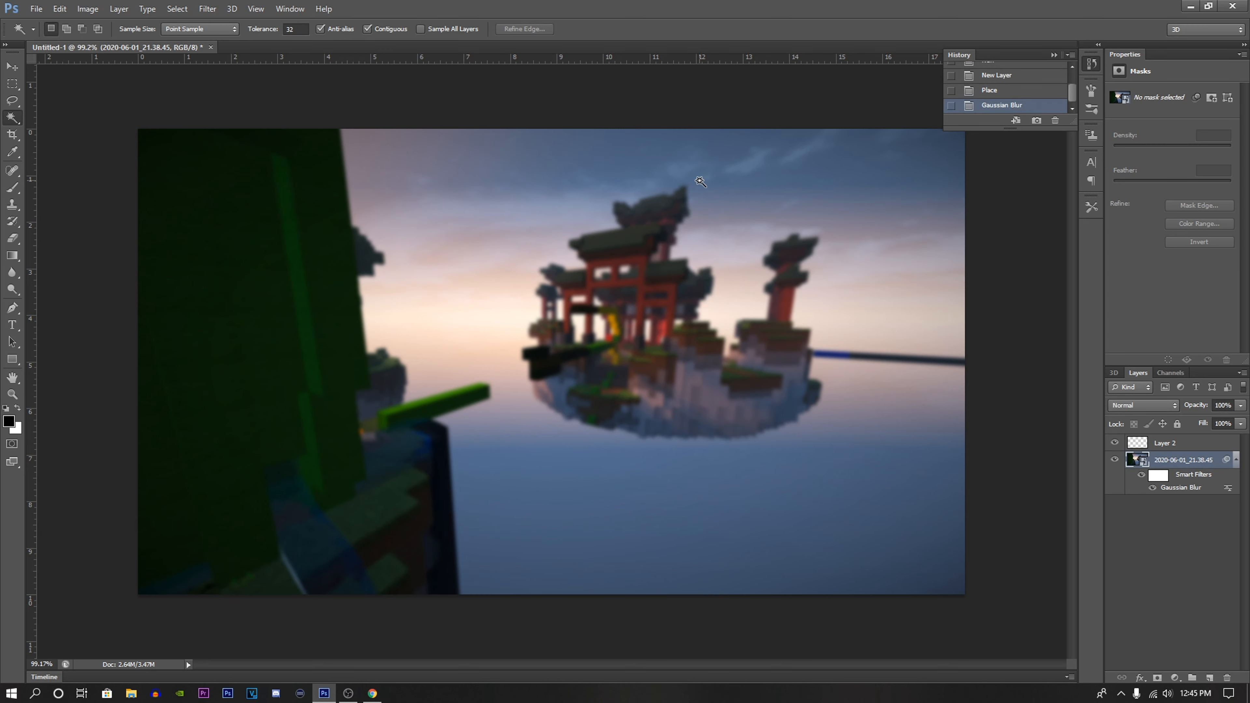
- Draw a white rectangle of about 1362 × 784 px on the upper layer, covering the whole canvas
click(1176, 445)
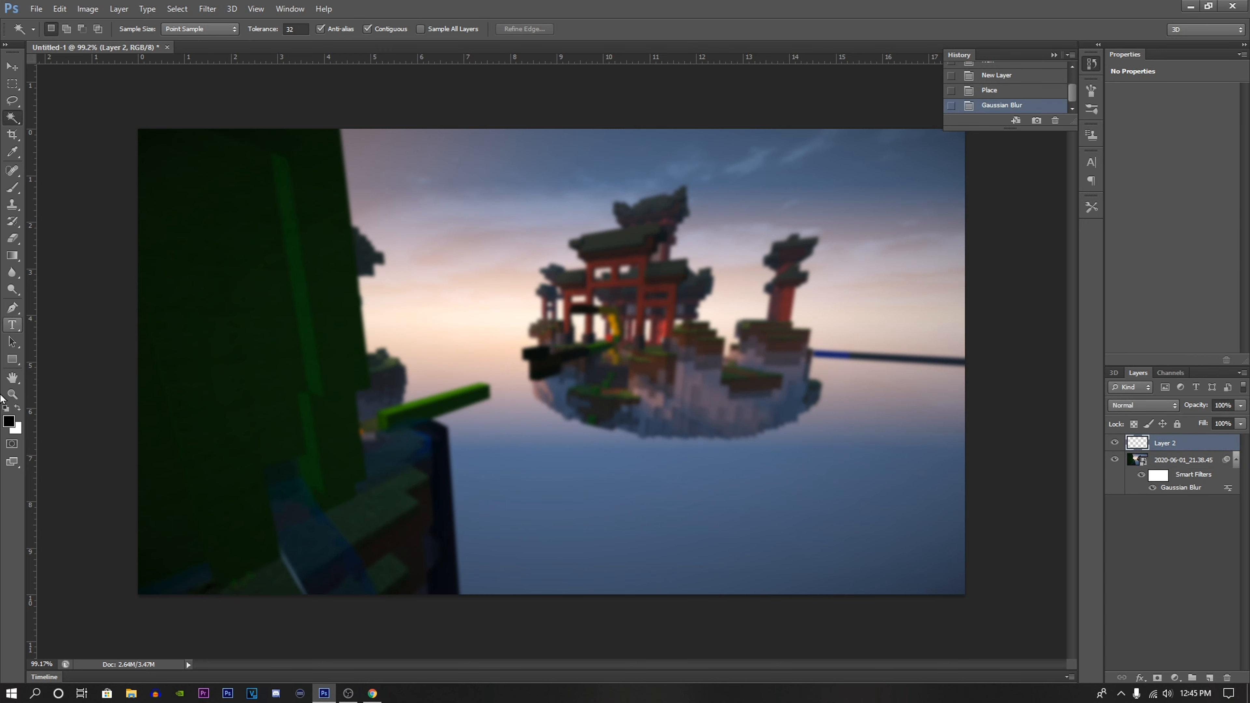
click(13, 361)
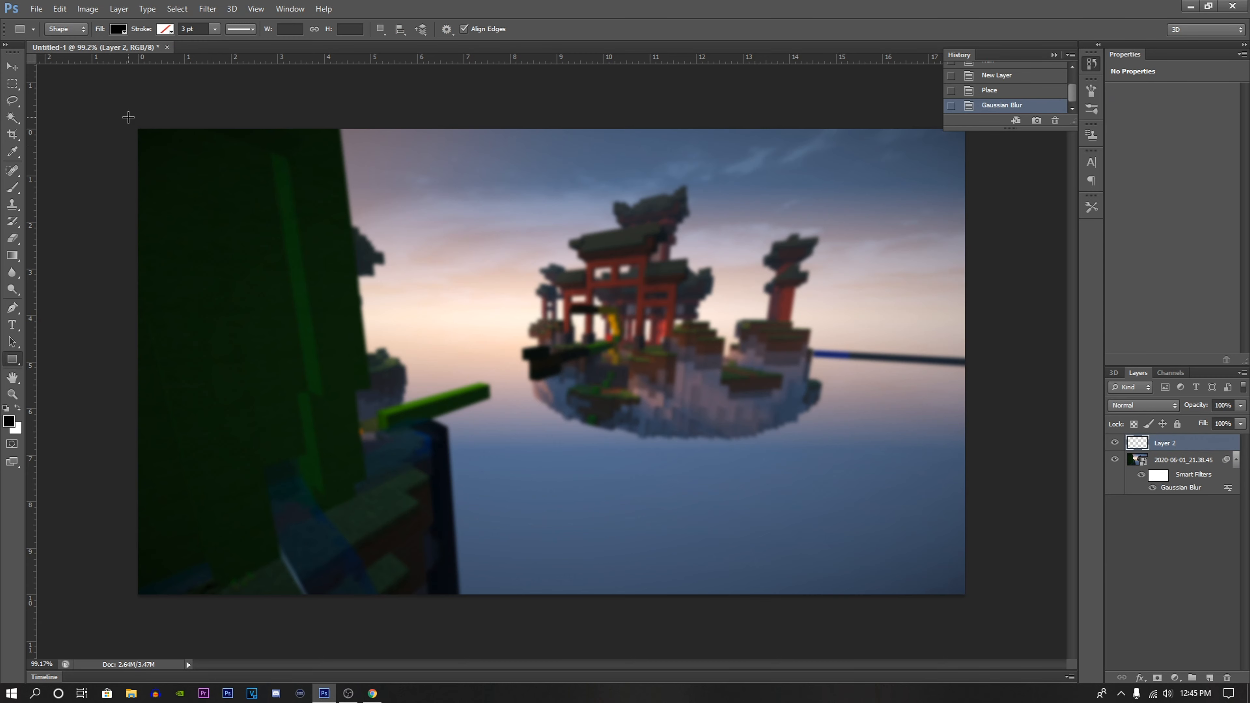
click(16, 410)
drag(130, 107, 1009, 614)
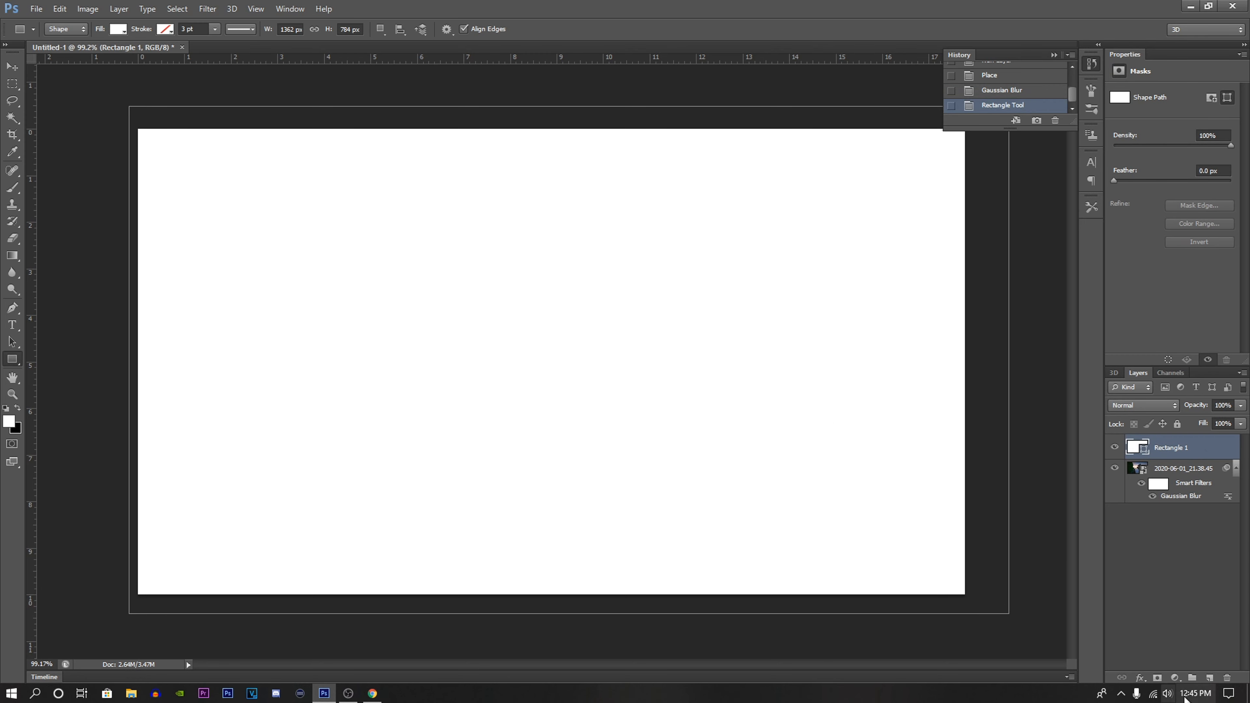
- Add a new layer and draw a black rectangle on it, slightly inset from the canvas edges
click(1209, 678)
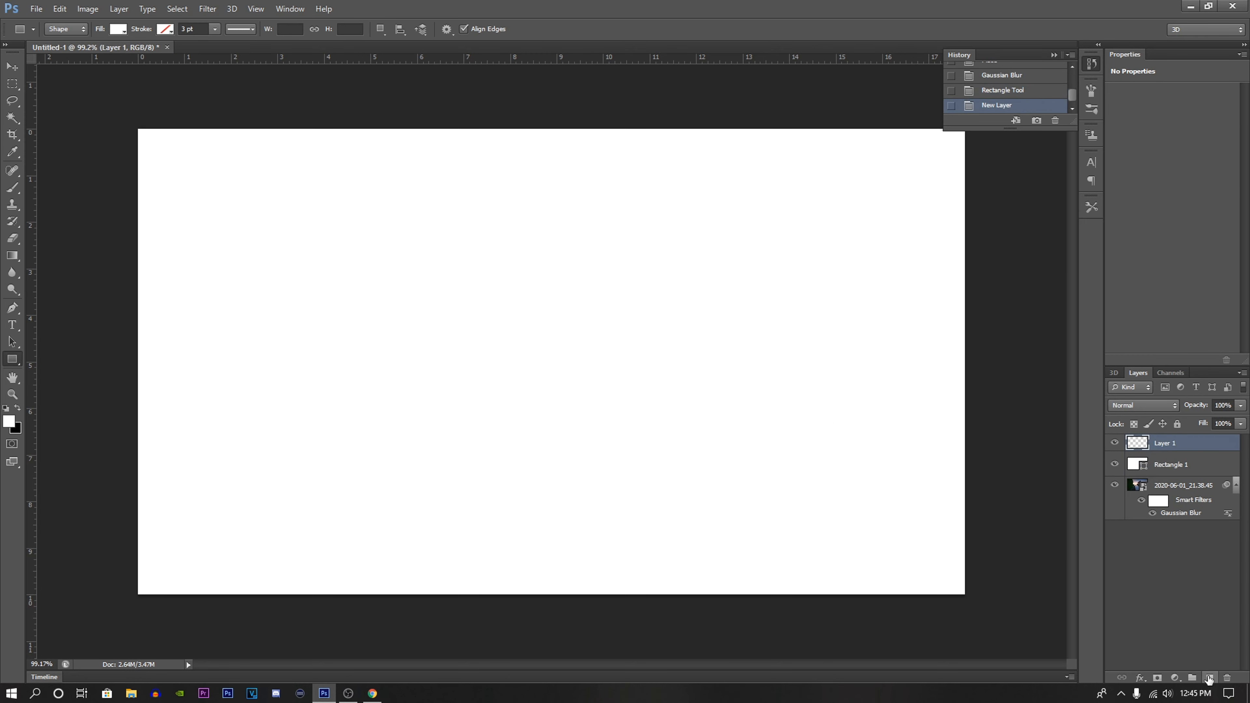
click(18, 406)
drag(155, 147, 953, 583)
- Enlarge the black rectangle to about 101% width and 102% height so the white border around it is even
key(v)
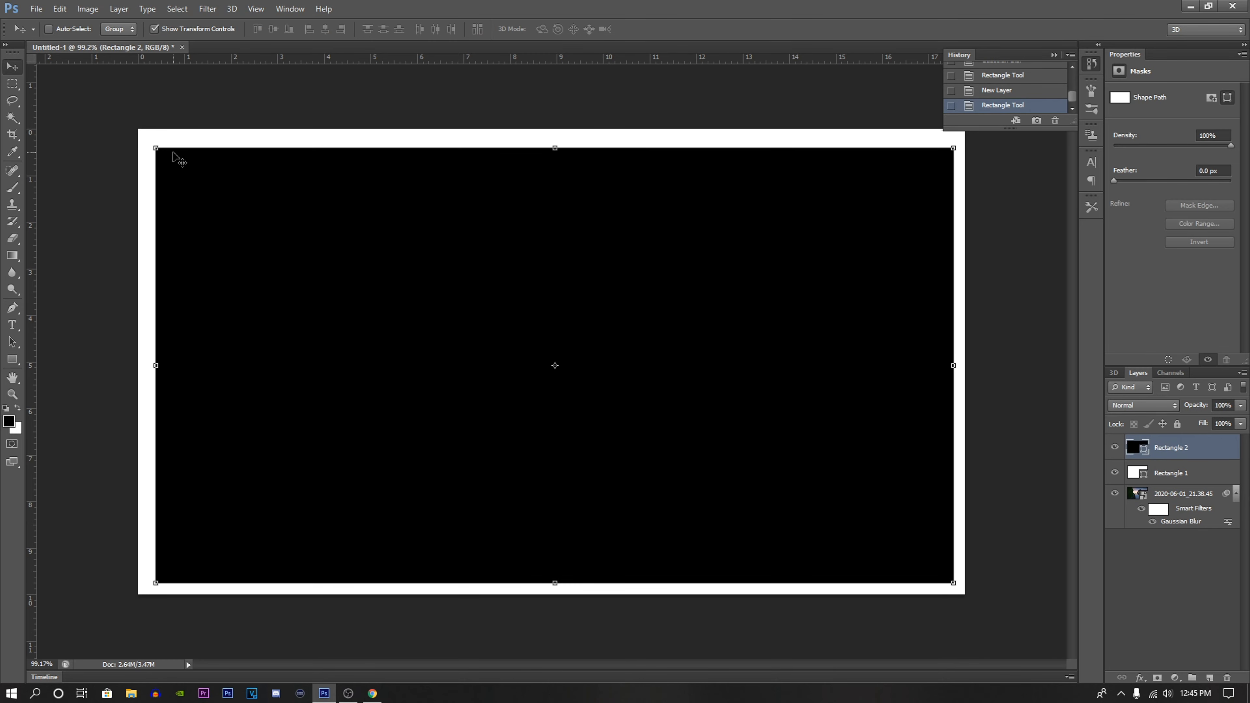
drag(155, 147, 148, 135)
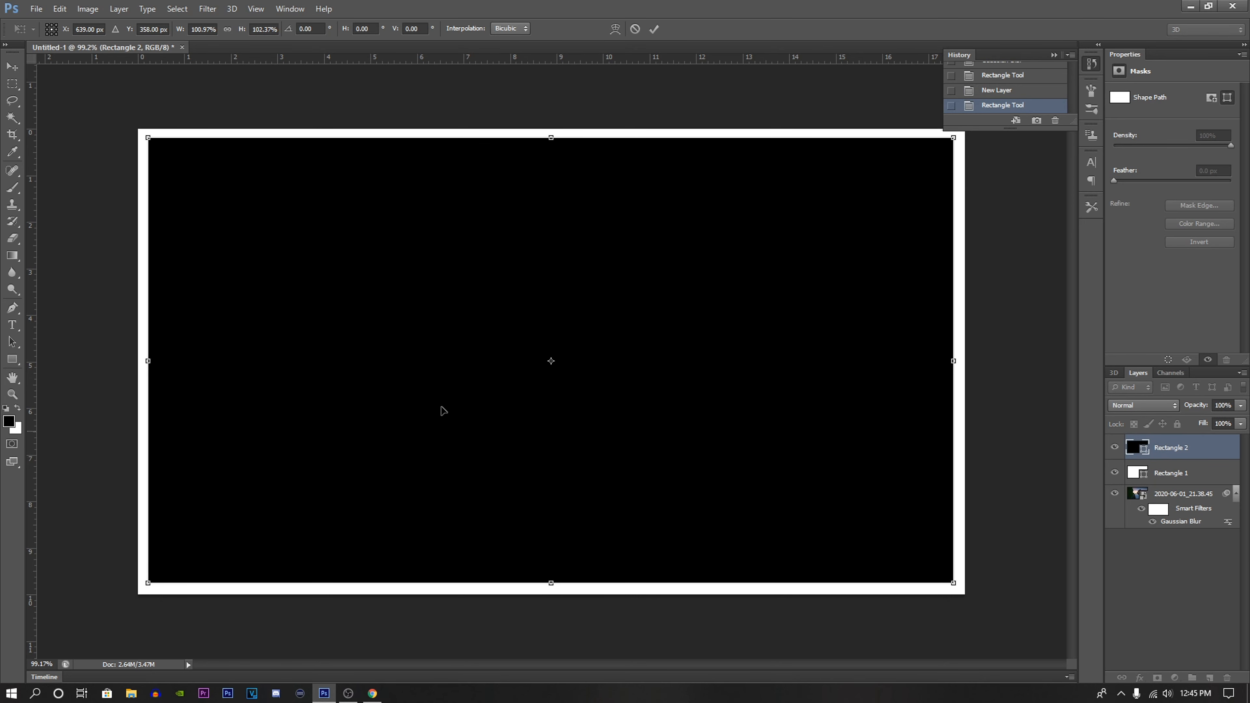
drag(551, 138, 551, 141)
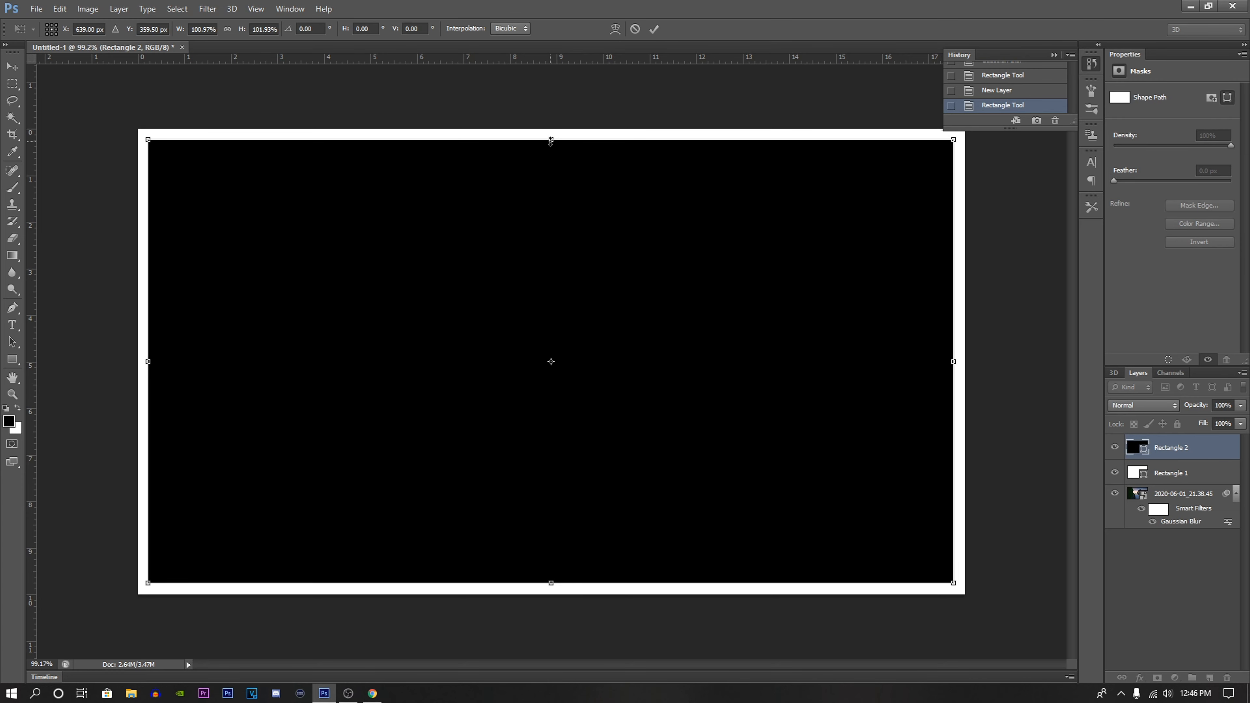
click(653, 30)
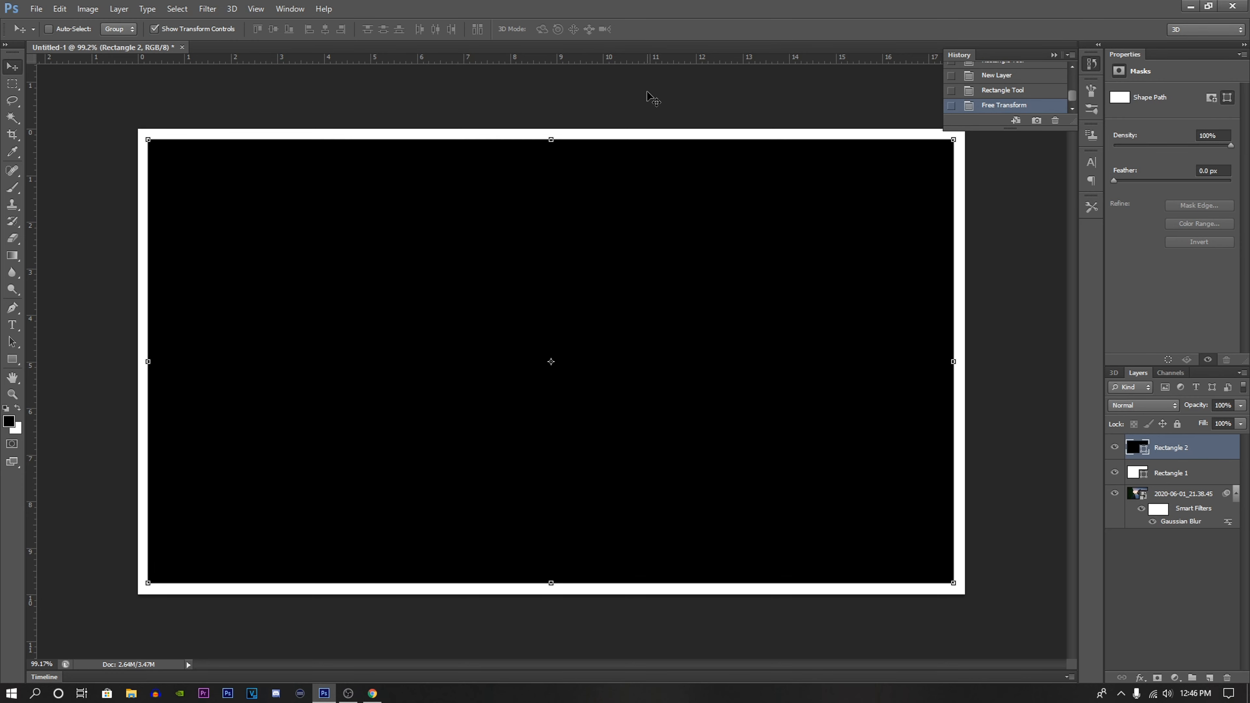
- Rasterize the black rectangle layer and merge it with the white rectangle layer
right_click(1180, 454)
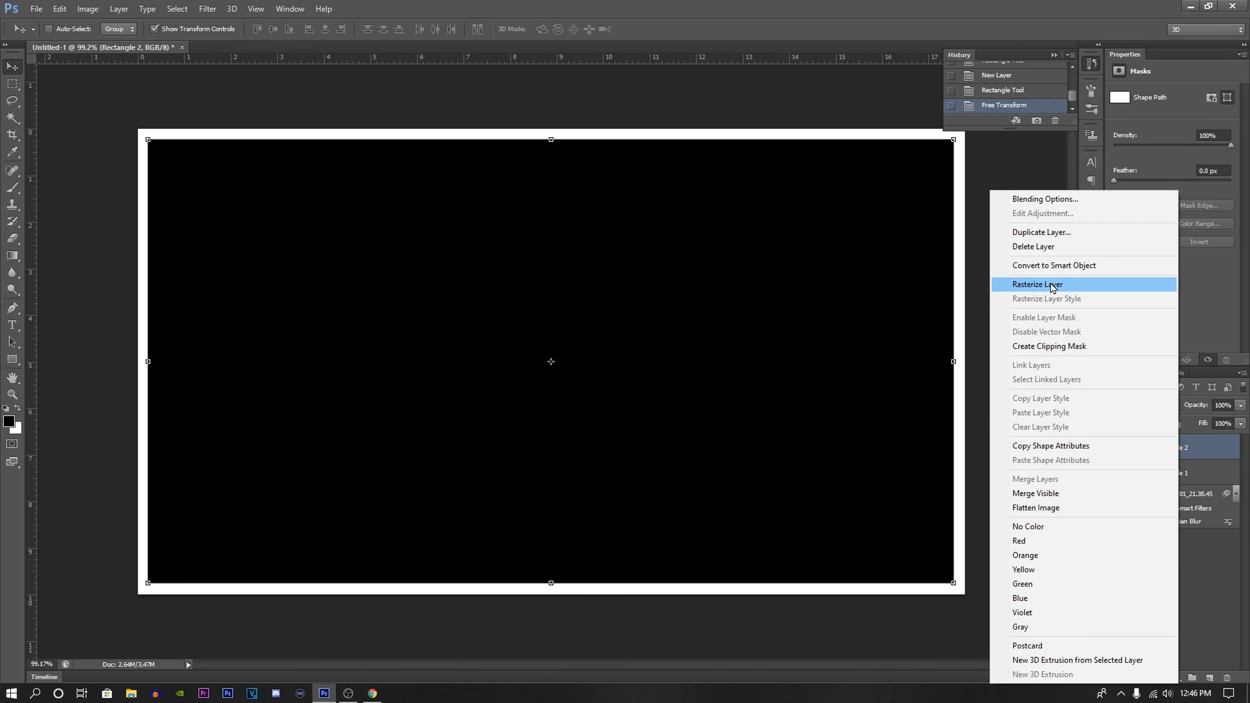
click(1078, 286)
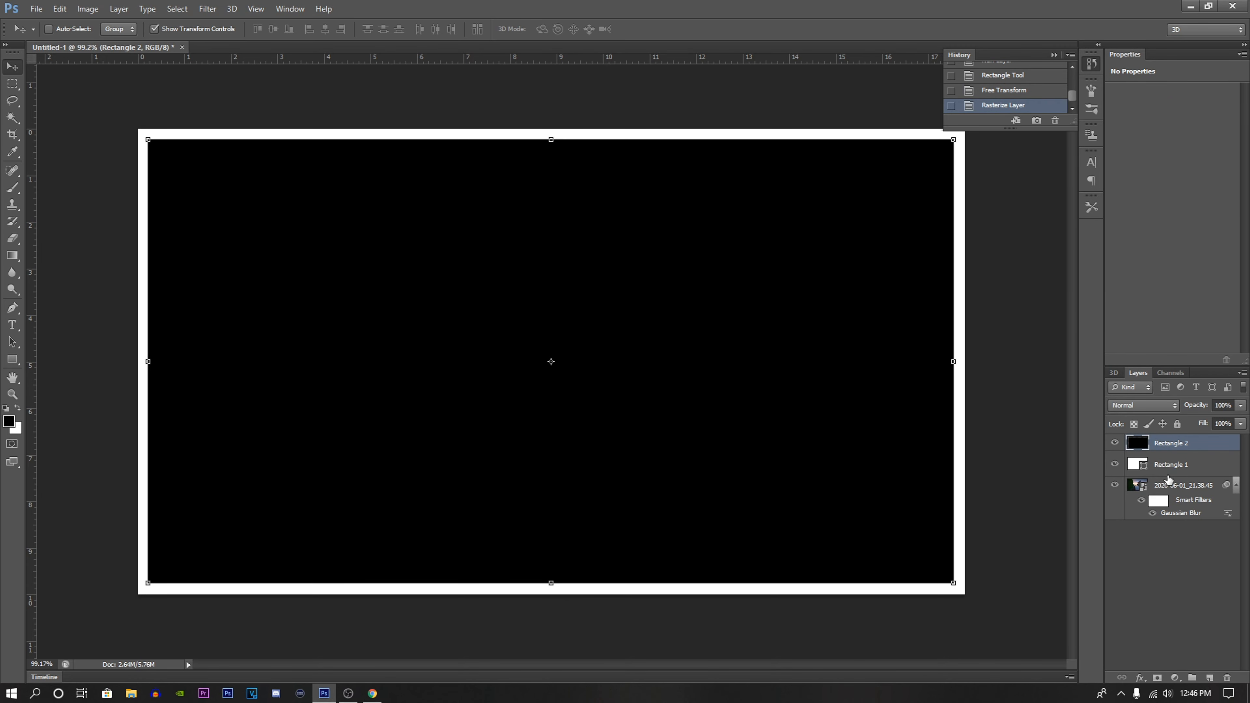
shift+click(1173, 467)
right_click(1175, 449)
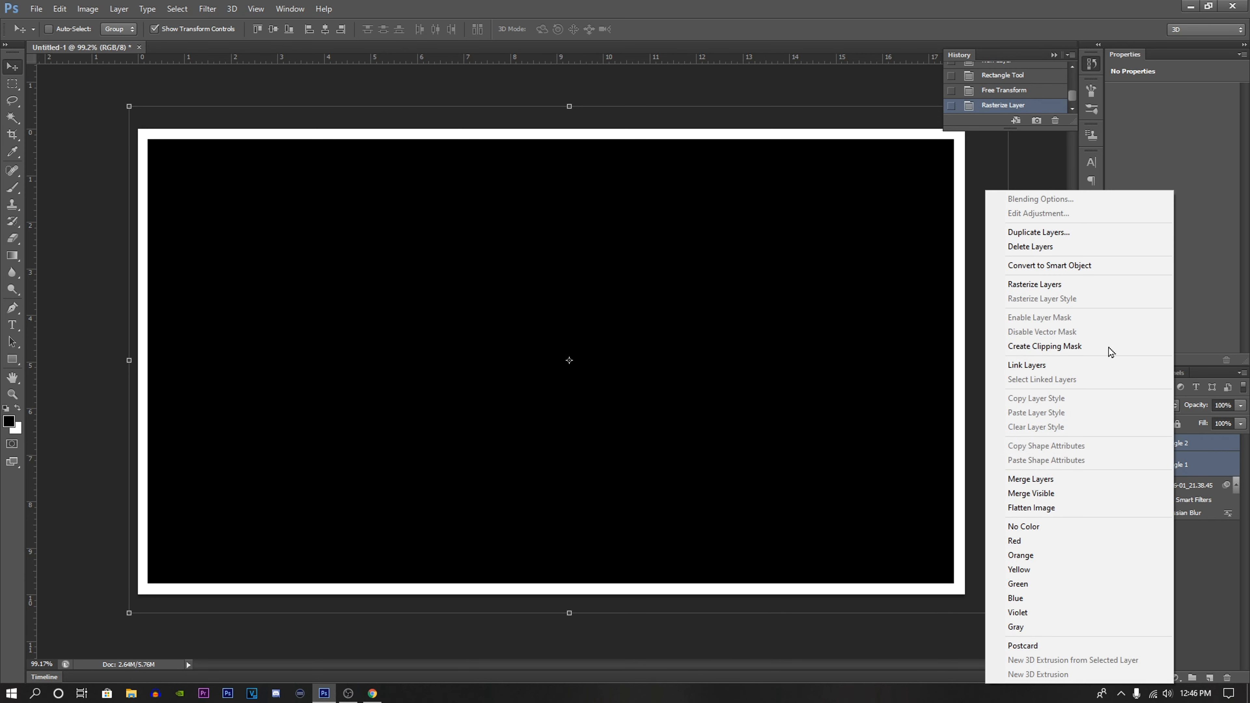
click(1061, 478)
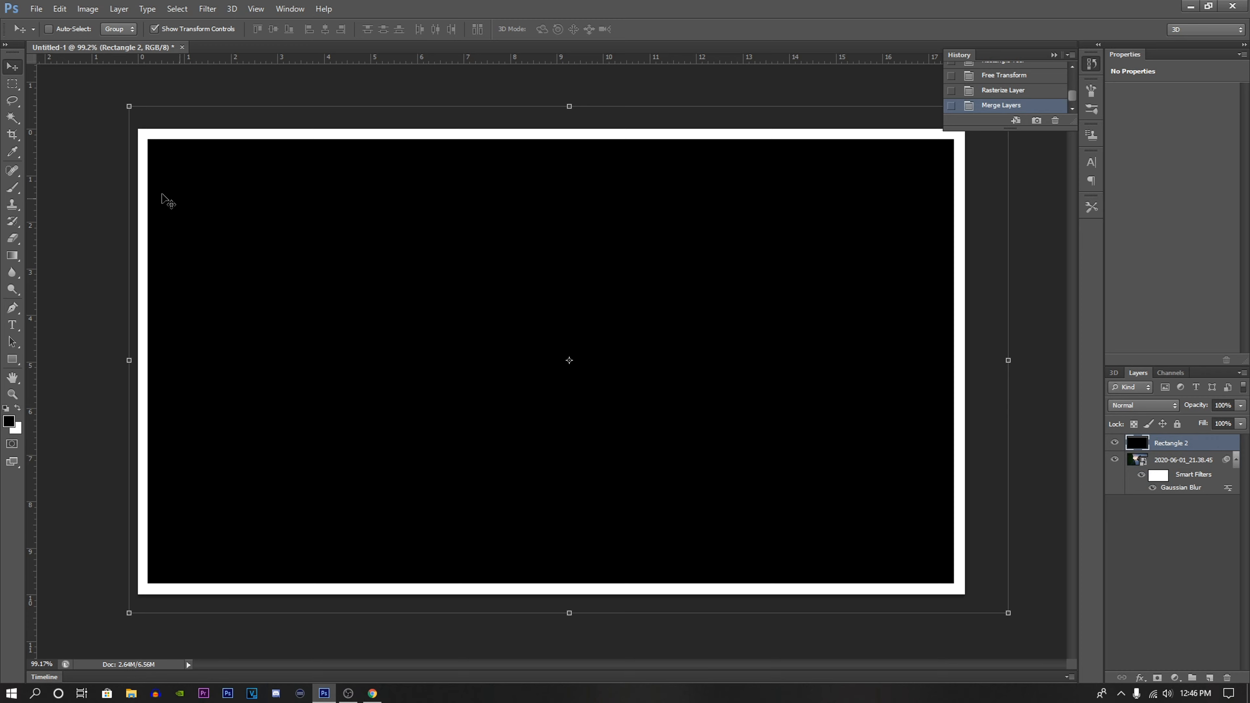
- Select the black area of the merged layer with the Magic Wand and delete it, leaving only the white frame
click(12, 119)
click(447, 351)
key(Delete)
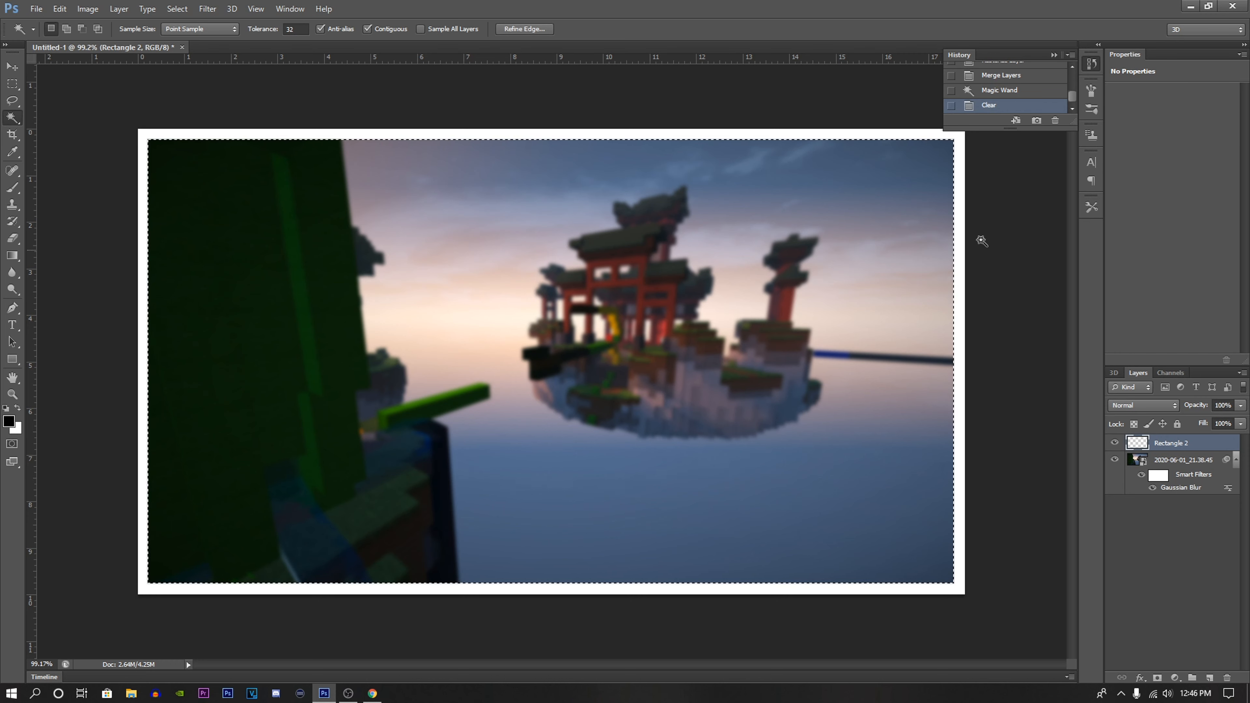
- Set the blend mode of the white frame layer to Overlay
click(1146, 405)
click(1142, 405)
click(1142, 406)
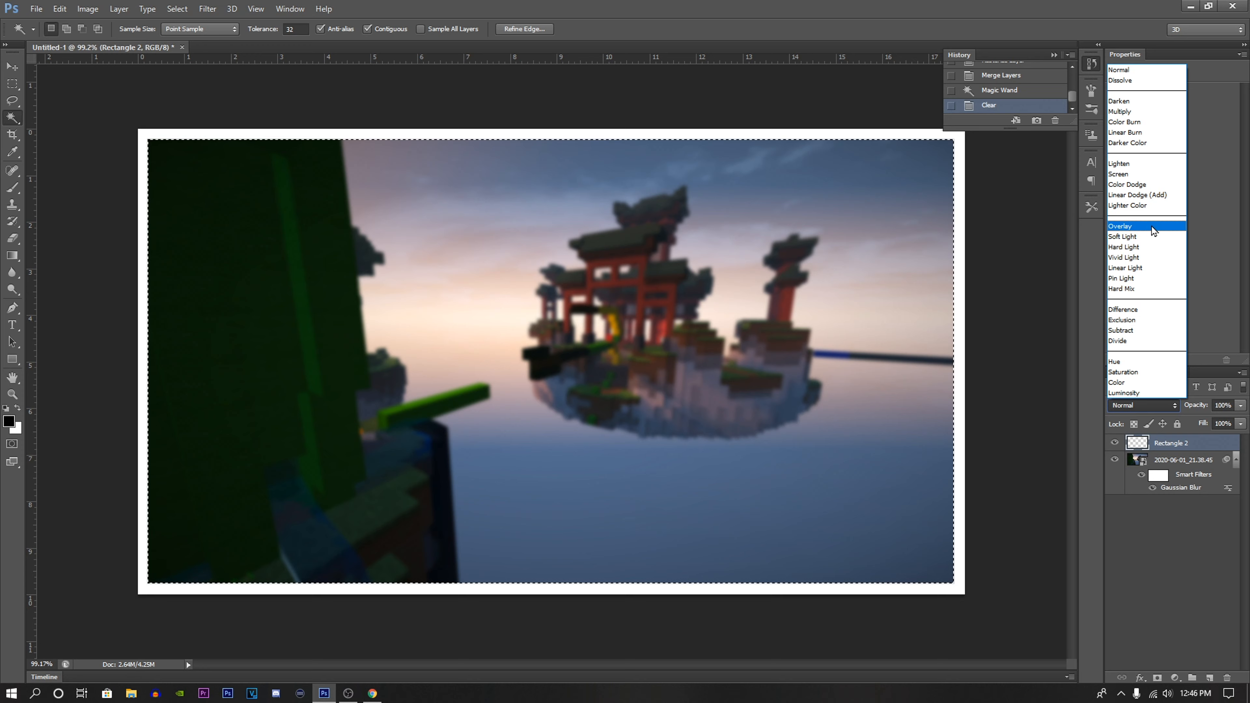
click(1150, 226)
- Add a Stroke layer style to the frame layer without a drop shadow, and clear the selection
right_click(1156, 444)
click(1023, 200)
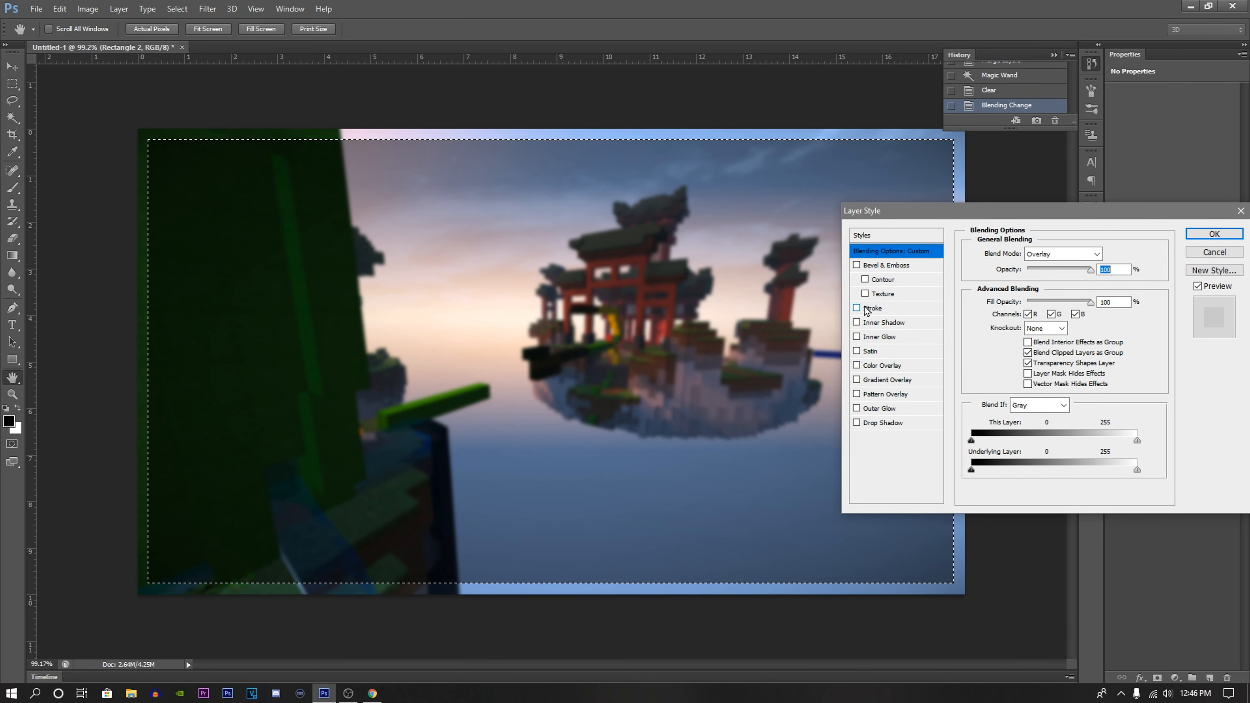
click(856, 423)
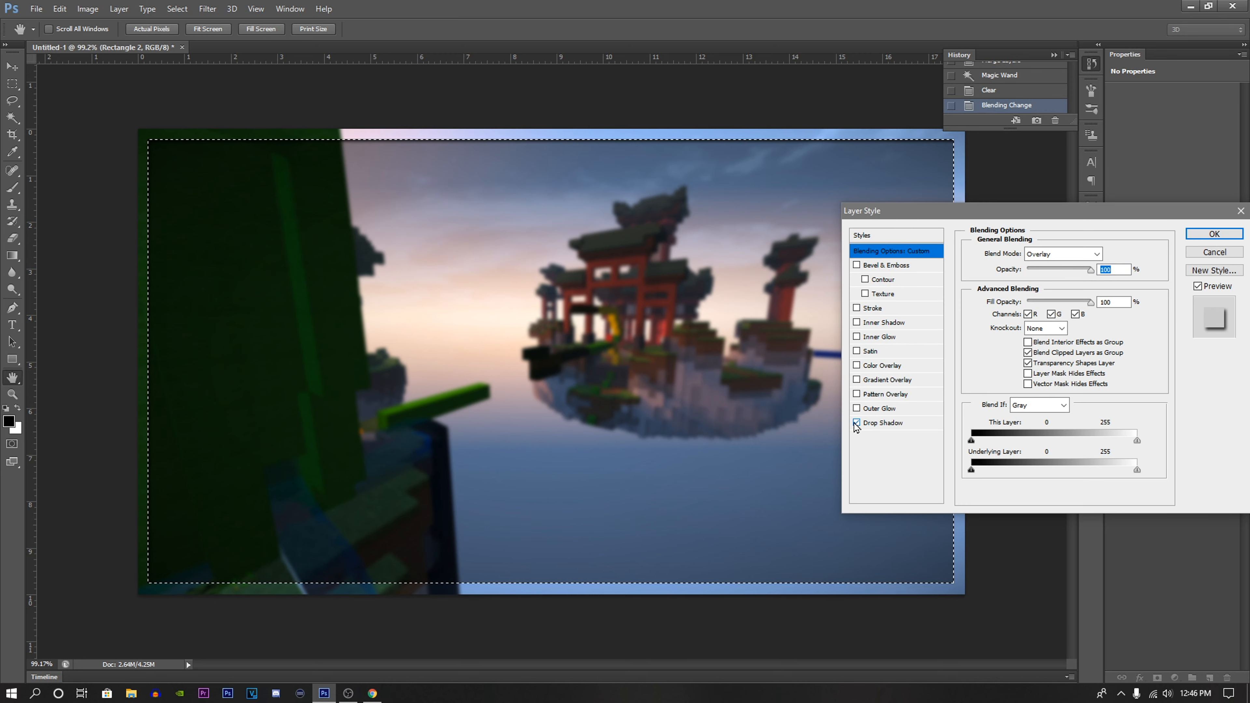
click(856, 423)
click(857, 308)
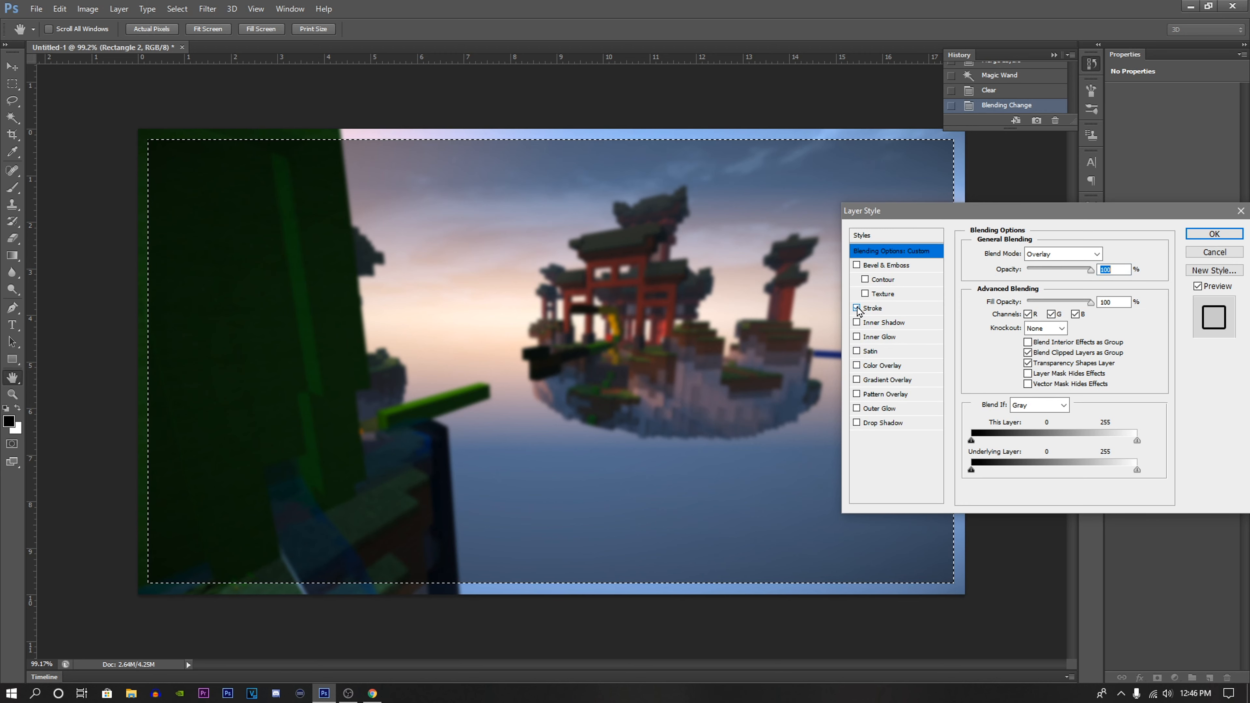
click(1211, 235)
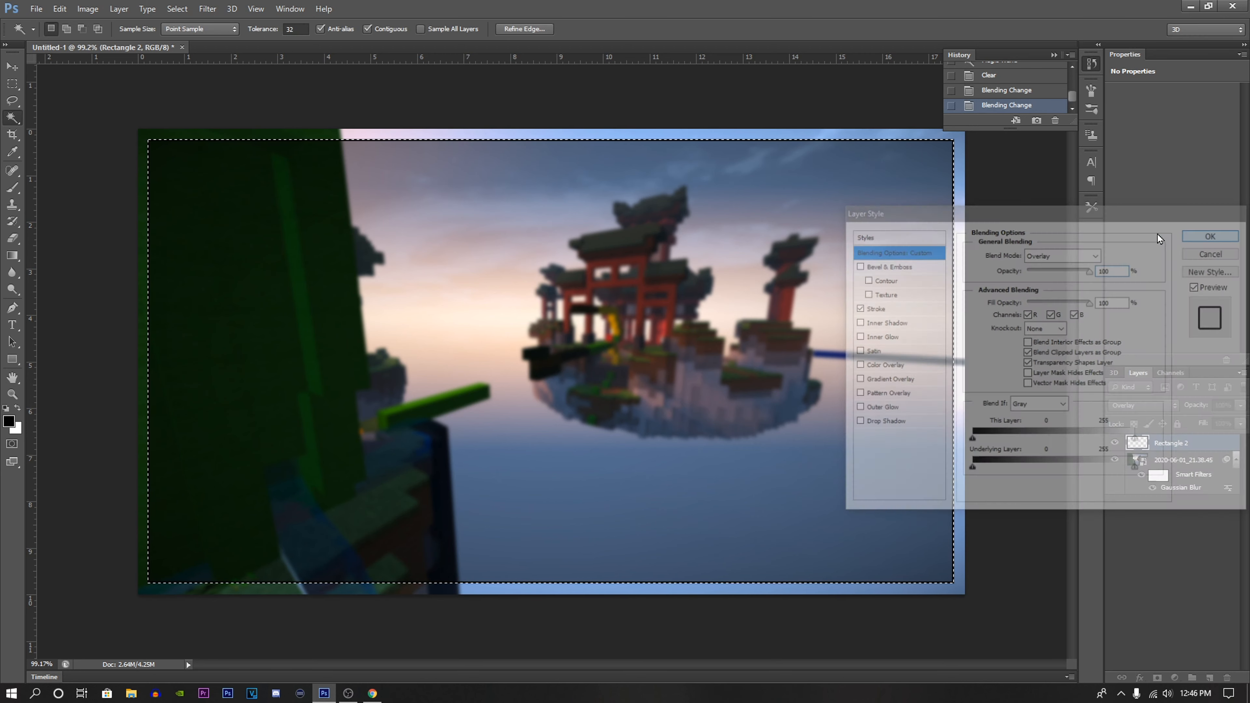
key(ctrl+d)
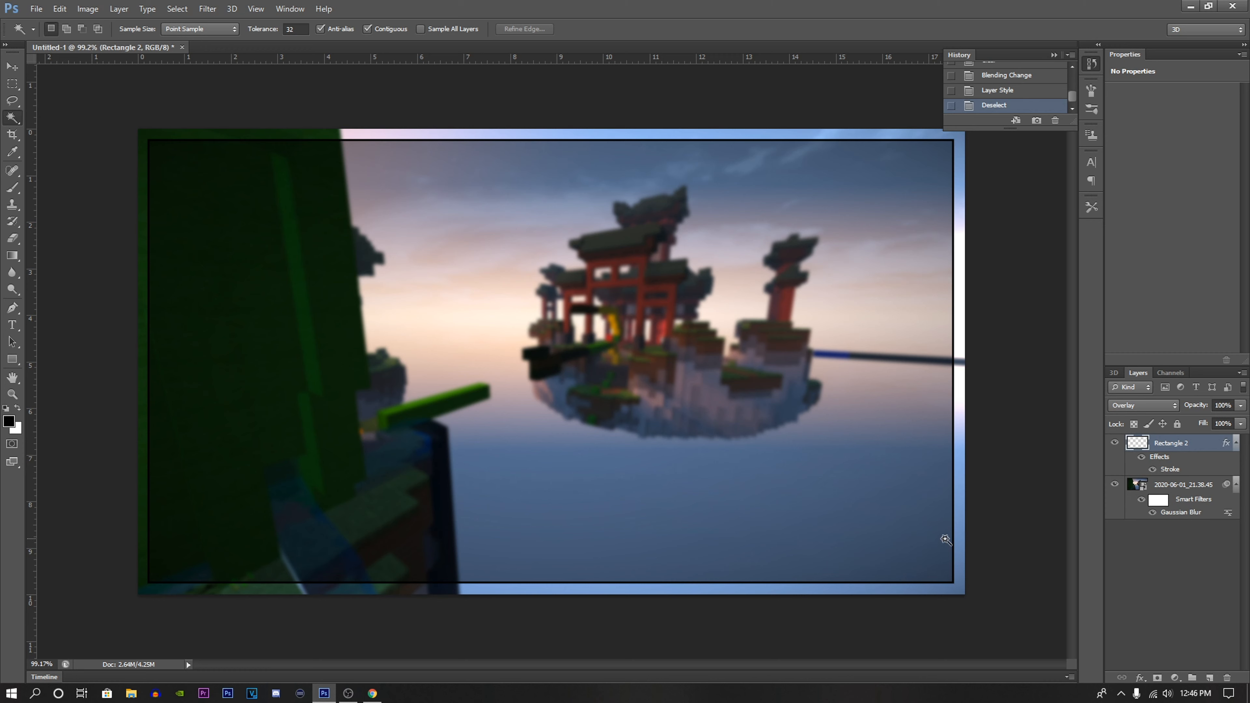
- Add a new layer with the text HYPIXEL in 120 pt Cartoonist and move it to the thumbnail's upper right area
click(1209, 682)
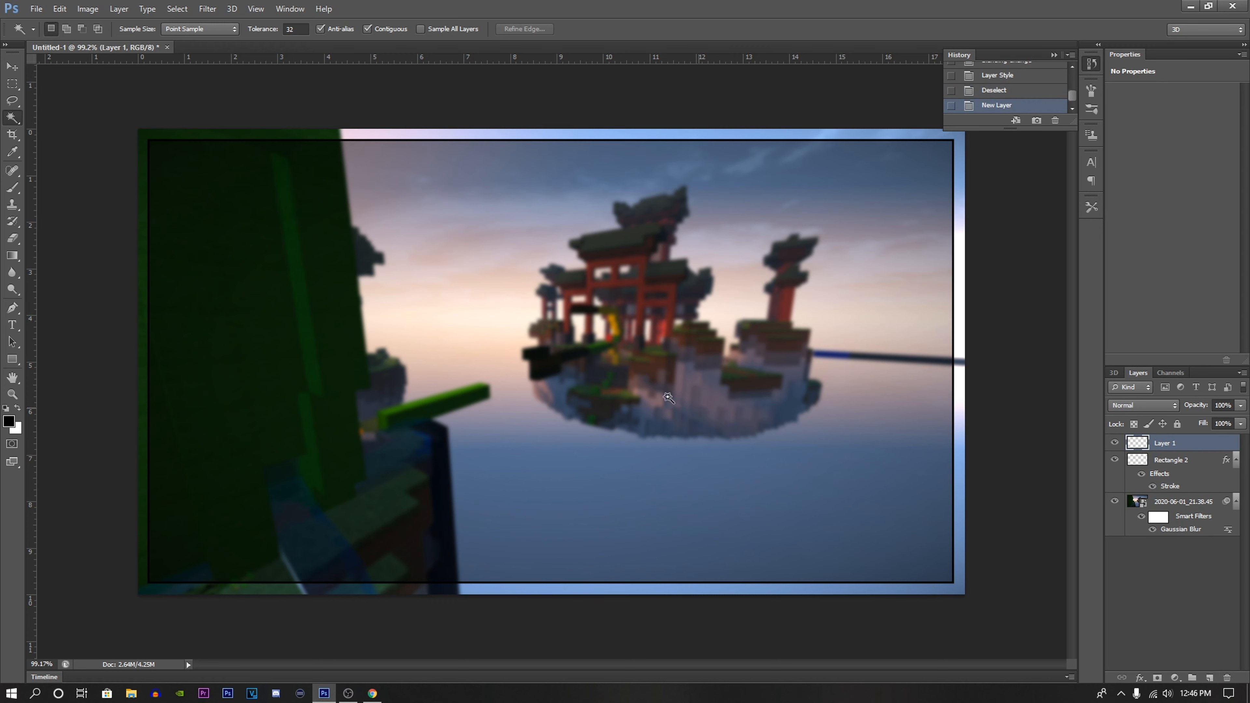
click(12, 325)
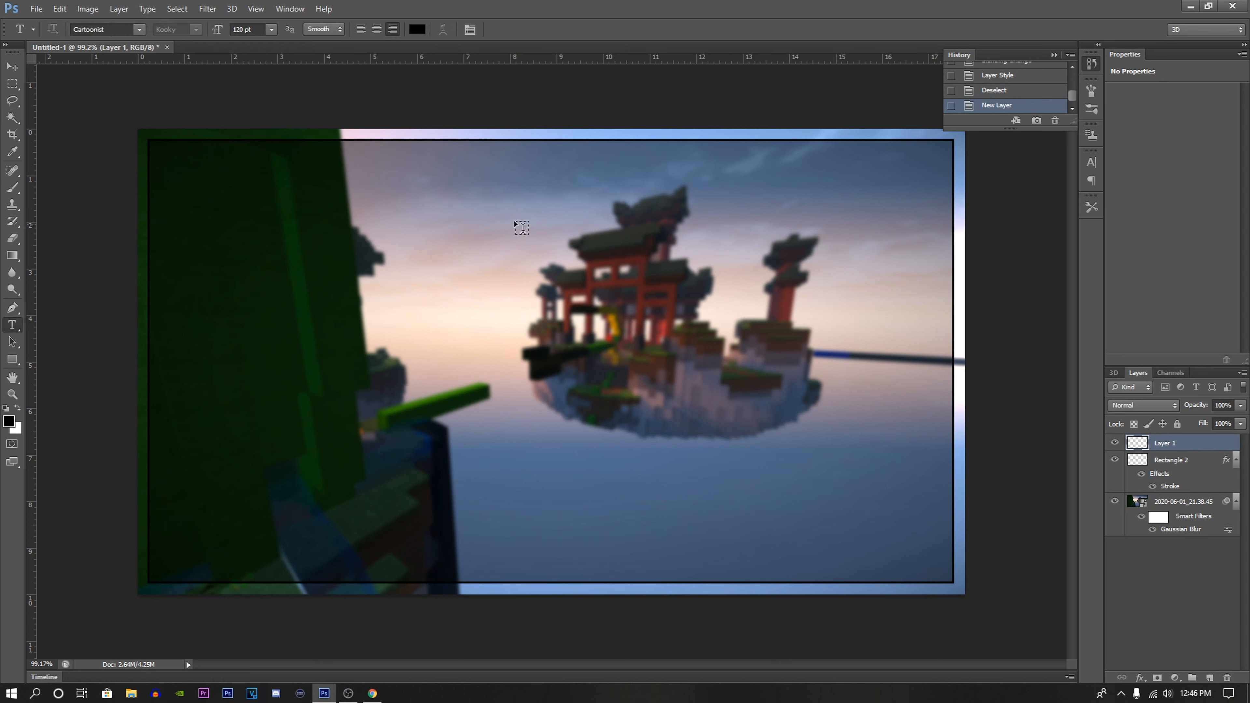
click(581, 252)
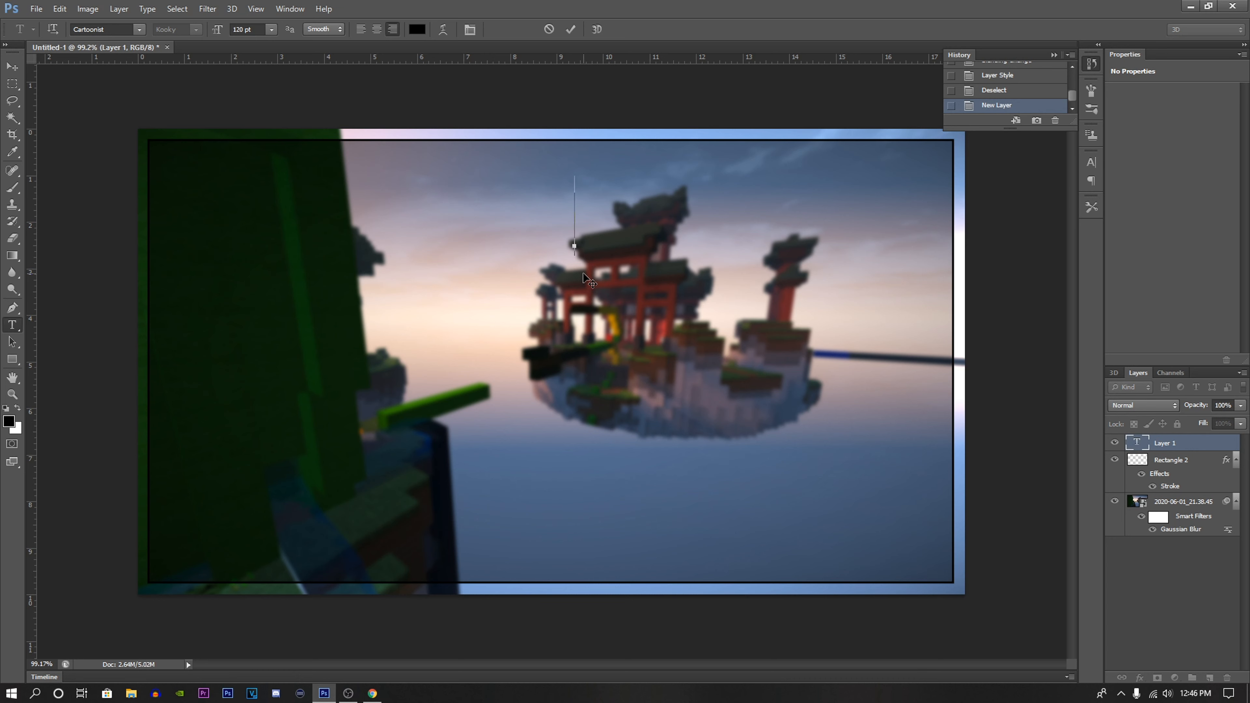
text(HYPIXEL)
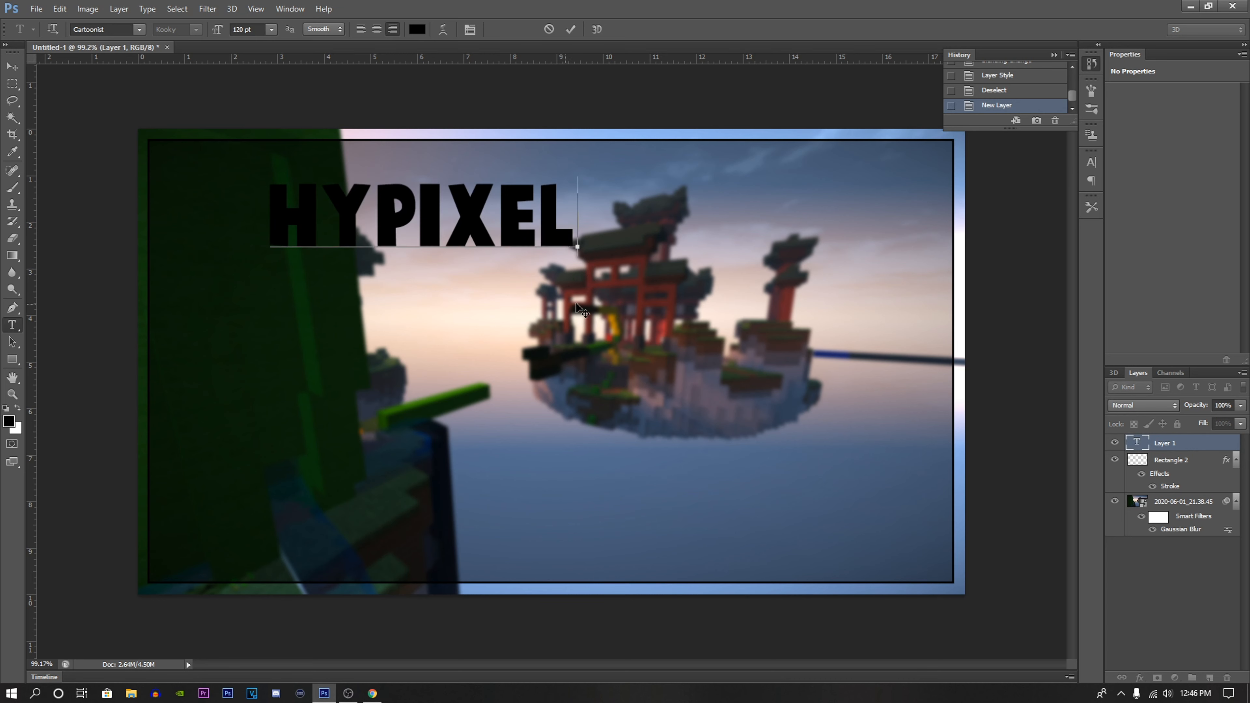
drag(610, 304, 863, 291)
- Change the colour of the HYPIXEL text to white
drag(869, 191, 493, 198)
click(416, 30)
drag(410, 466, 343, 393)
click(697, 458)
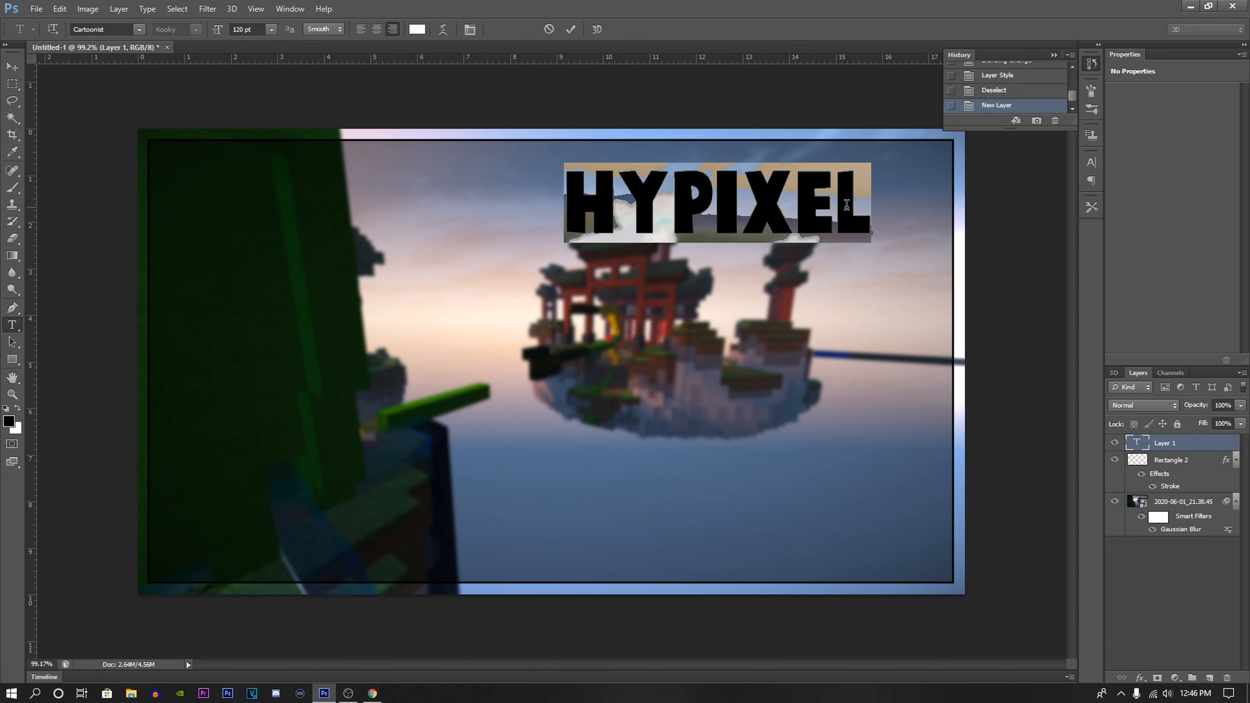
- Warp the HYPIXEL text with the Arc style, horizontal, with a bend of +6%
drag(869, 216, 559, 216)
click(443, 29)
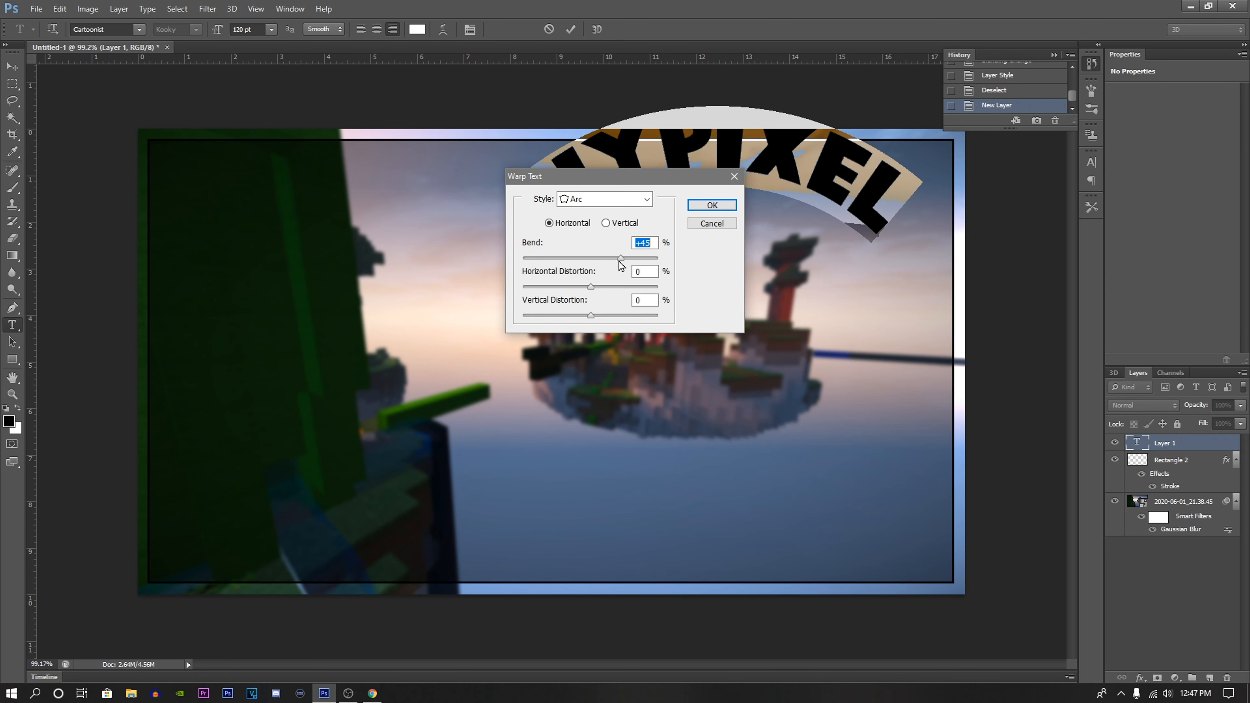
drag(622, 261, 594, 262)
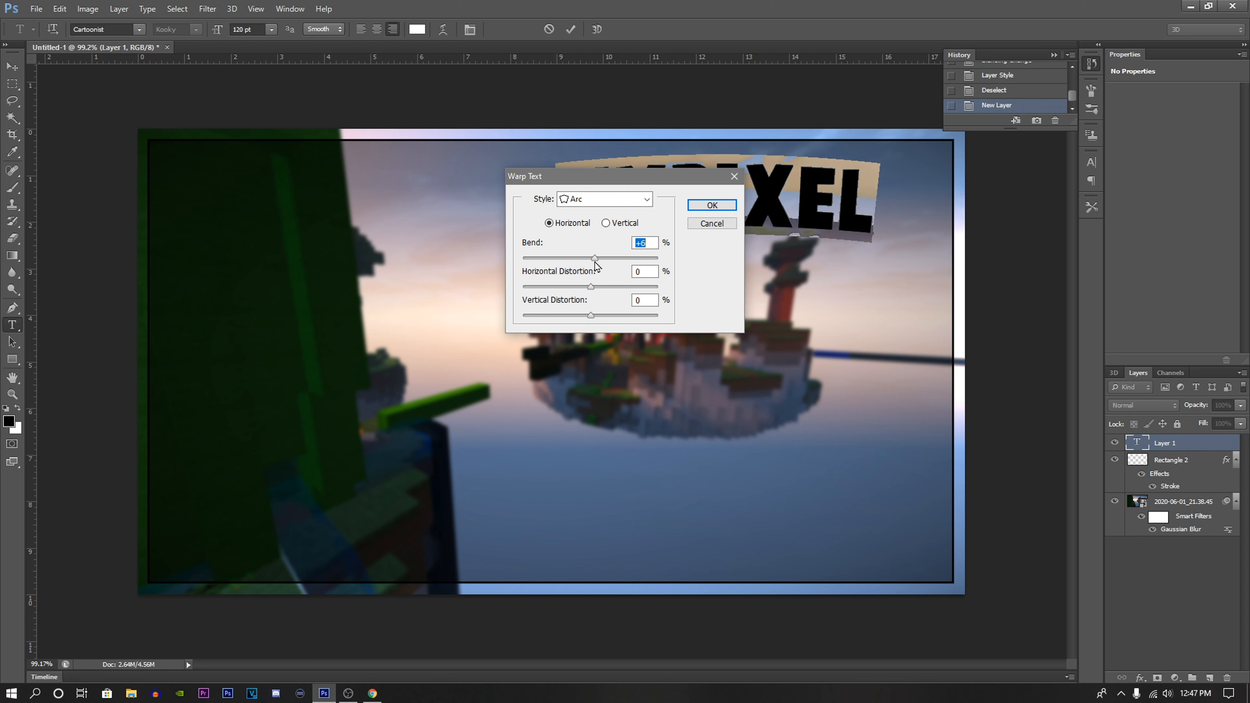
click(727, 205)
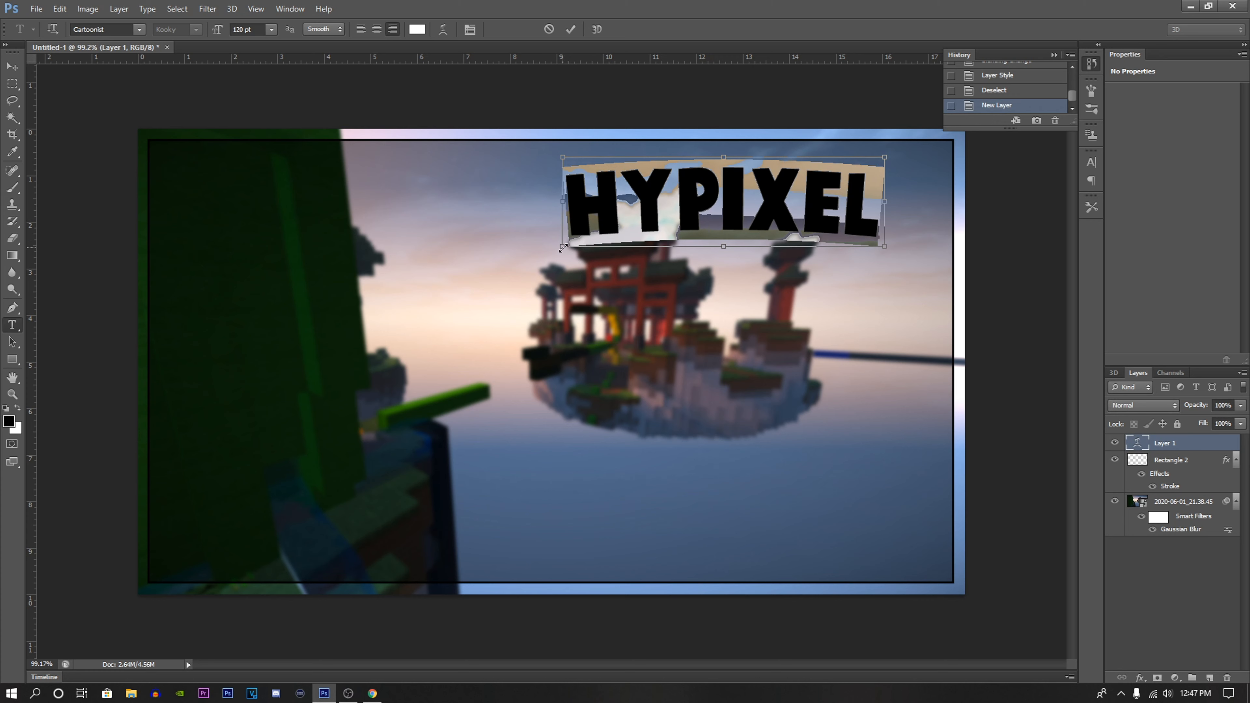
- Enlarge the HYPIXEL title to about 139 pt, shift it slightly to the right and commit the text
drag(563, 248, 512, 262)
drag(693, 302, 720, 298)
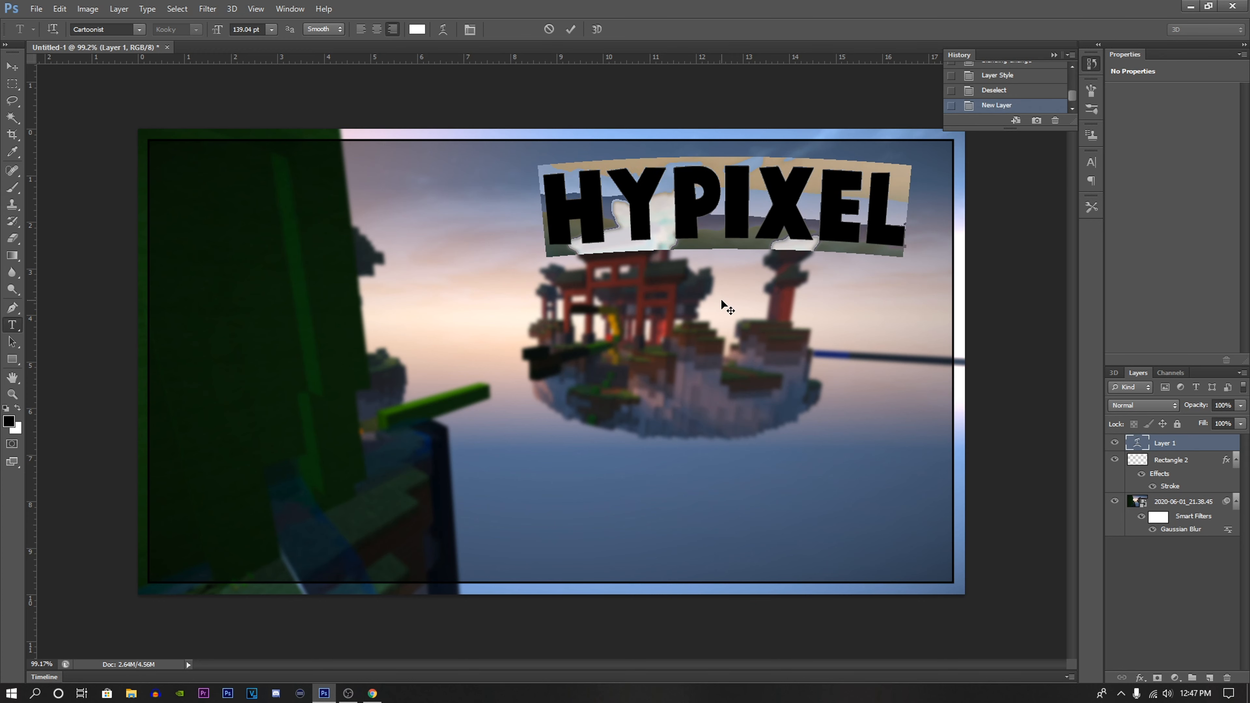
click(567, 36)
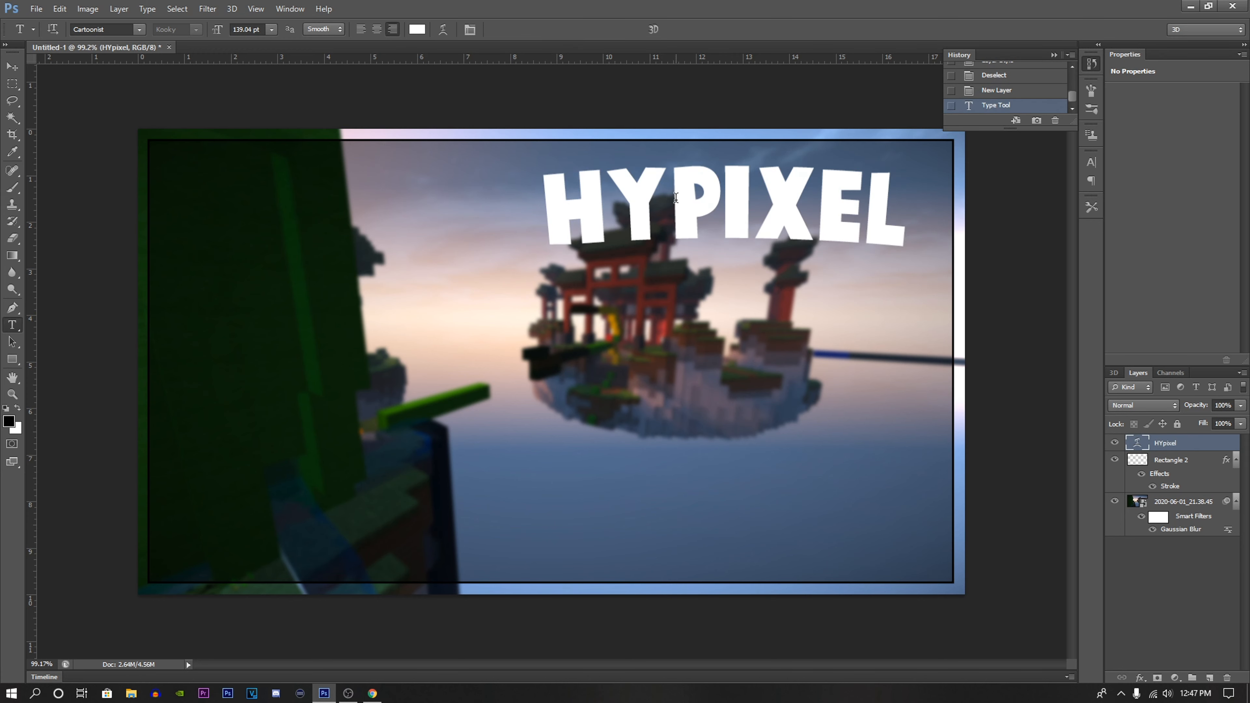
- Reselect the whole HYPIXEL text, scale it up to about 156 pt and commit it
drag(866, 204, 670, 204)
drag(580, 205, 556, 210)
click(556, 209)
key(ctrl+a)
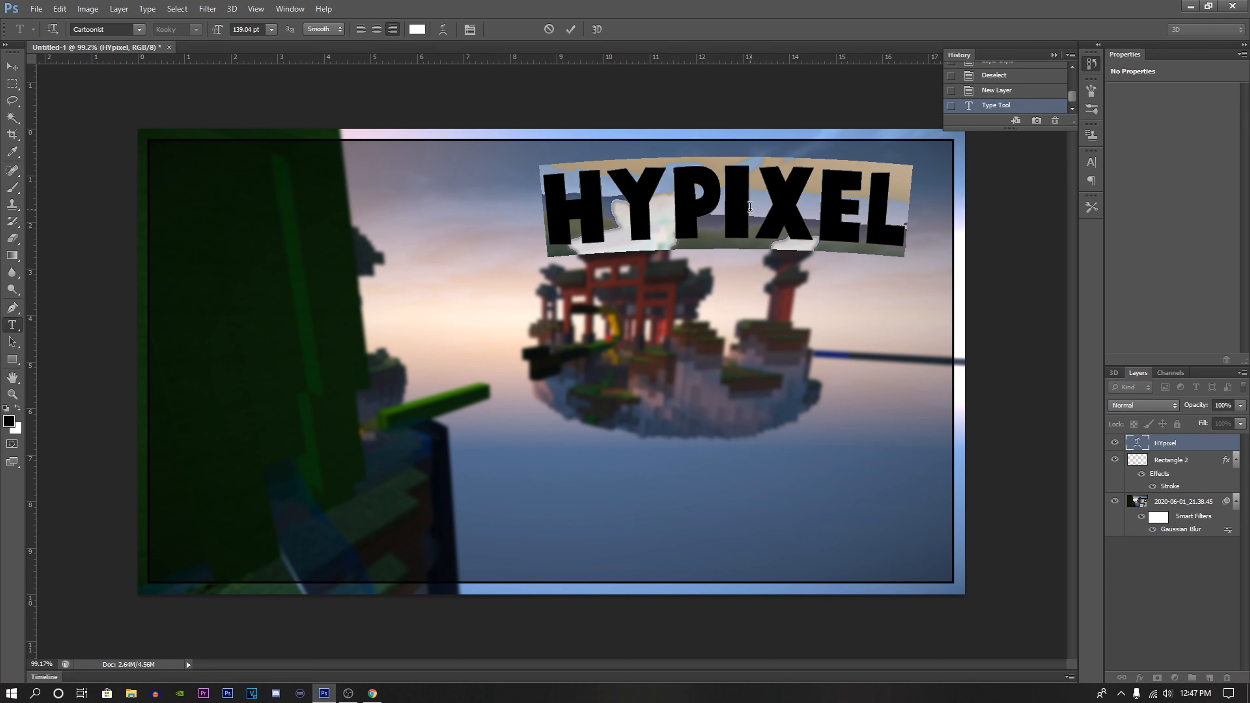
drag(539, 258, 493, 269)
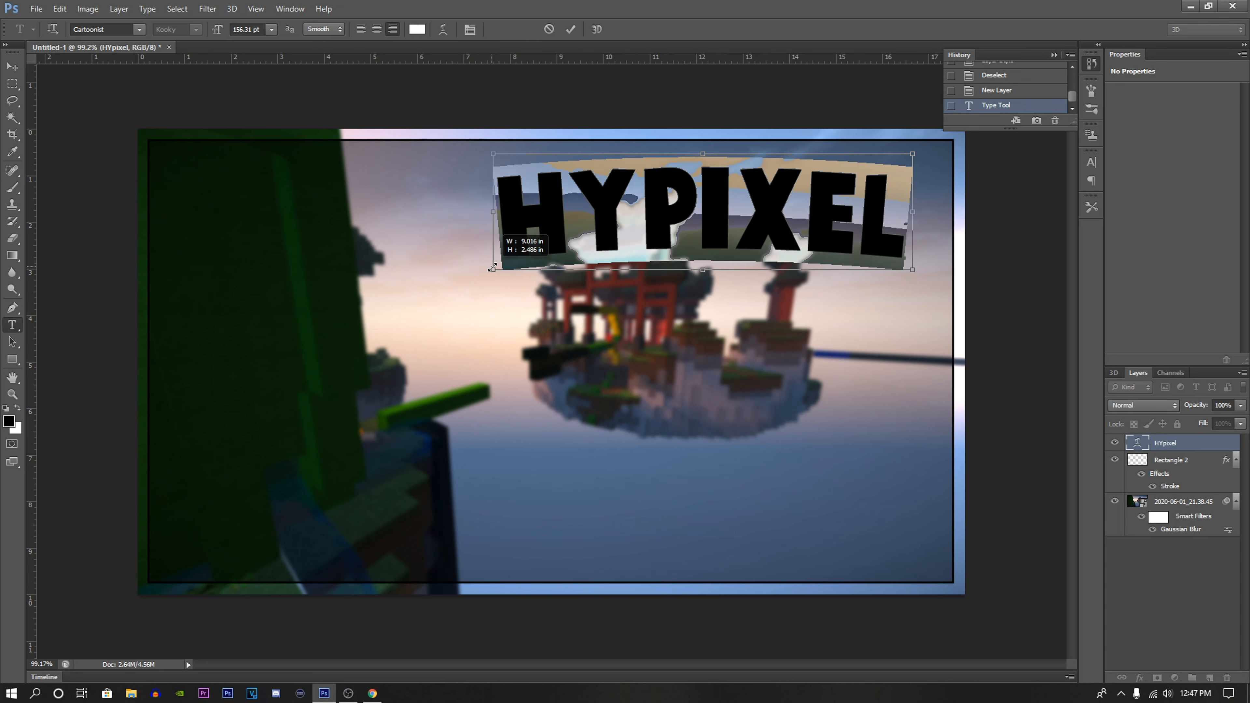
click(572, 34)
click(734, 227)
drag(729, 284, 748, 284)
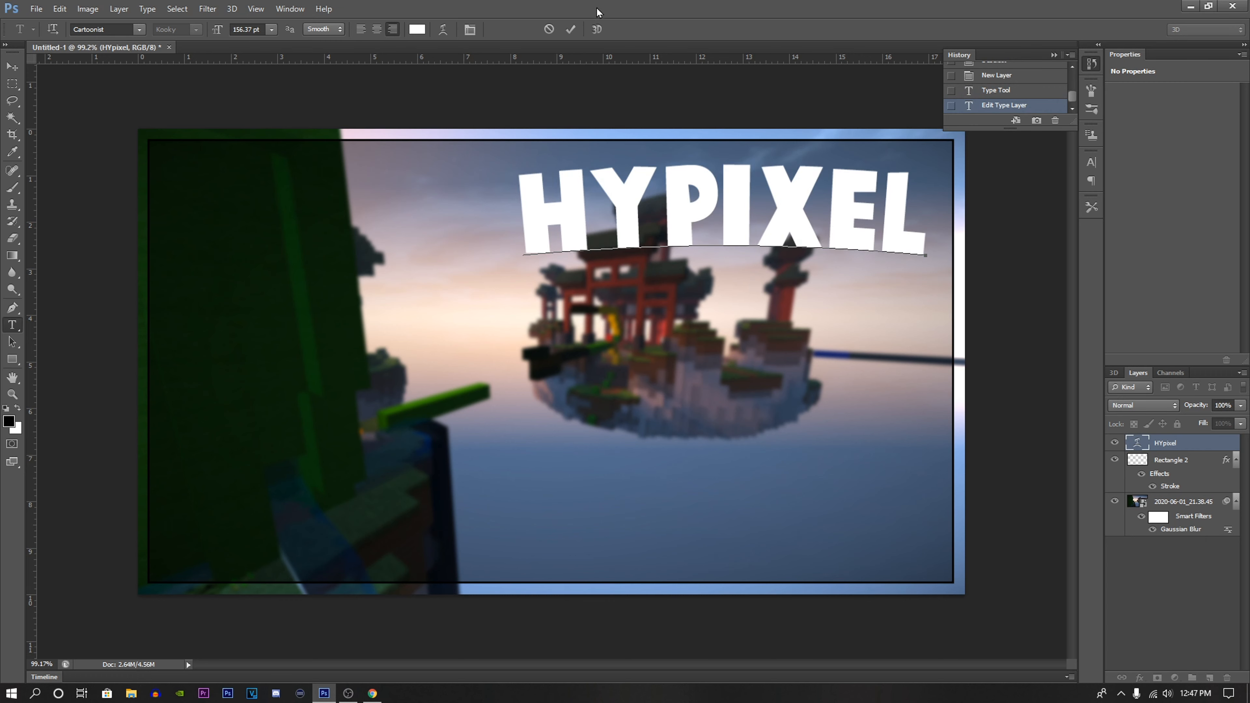
click(549, 30)
click(1004, 92)
click(977, 109)
- Nudge the HYPIXEL title slightly right and up within the frame and commit its position
click(758, 223)
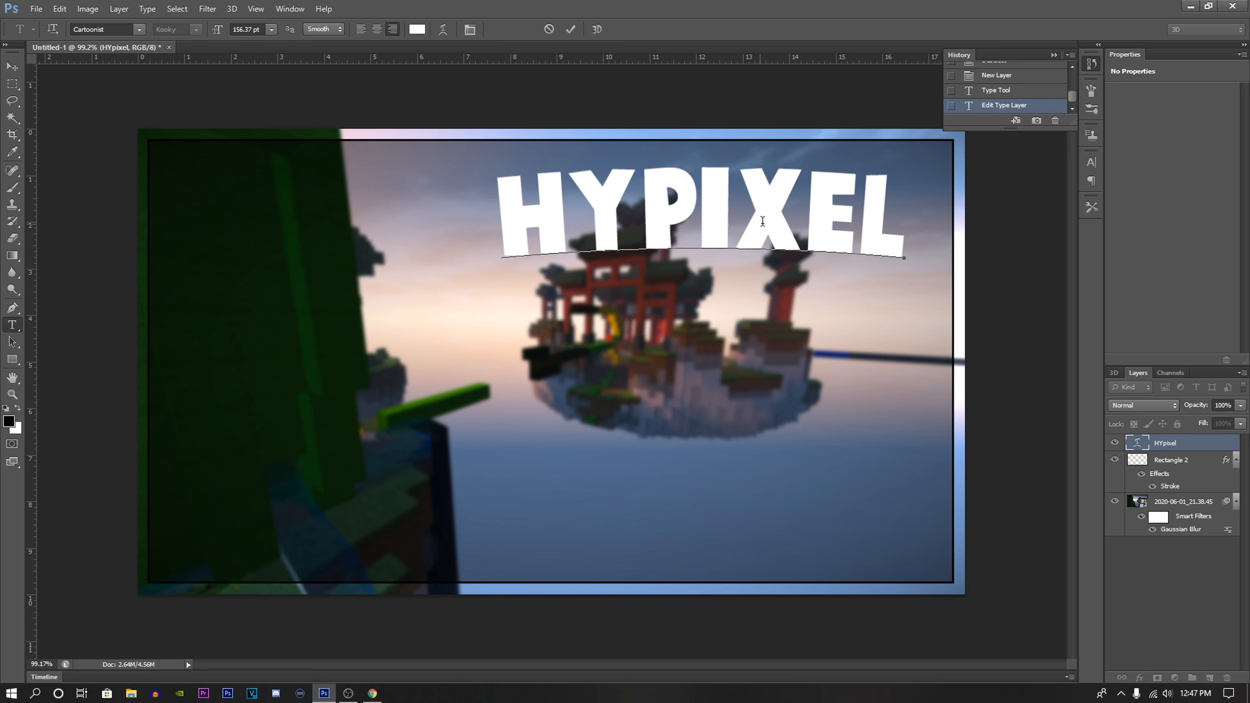
drag(698, 279, 709, 274)
click(571, 30)
- Give the HYPIXEL layer a 3 px black outside stroke and a drop shadow with 100% opacity, slight spread and 10 px size
right_click(1155, 447)
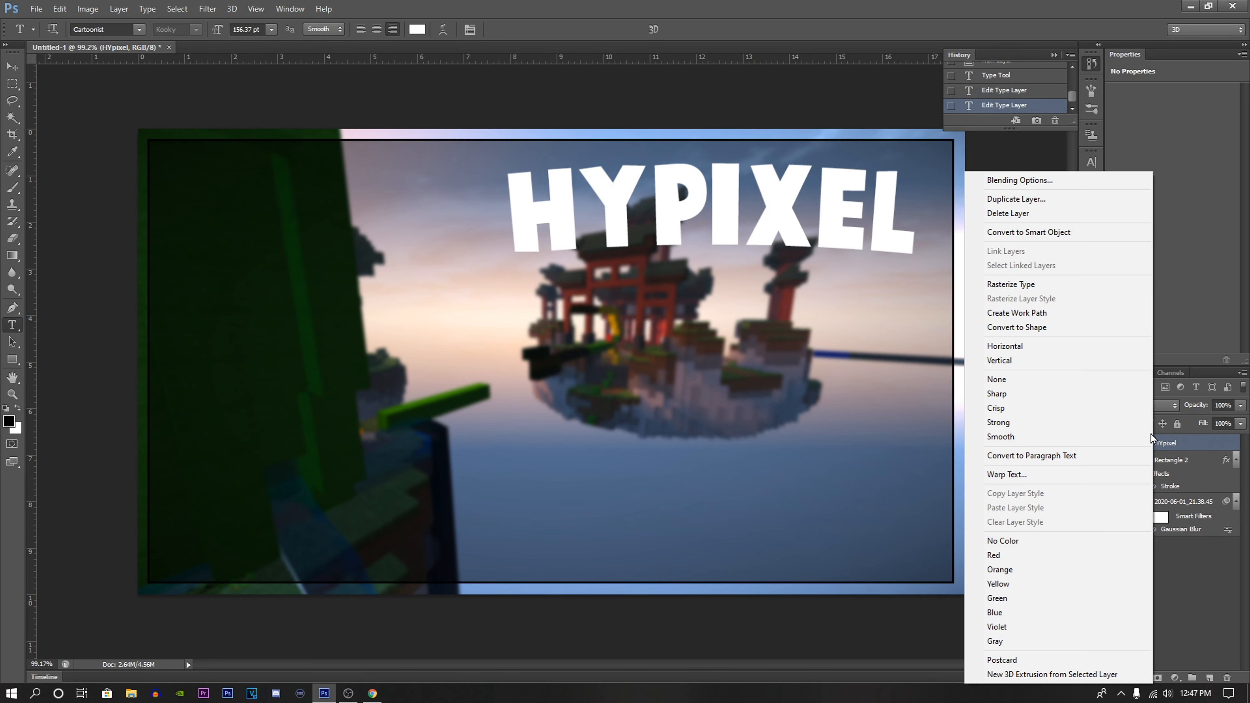
click(1014, 177)
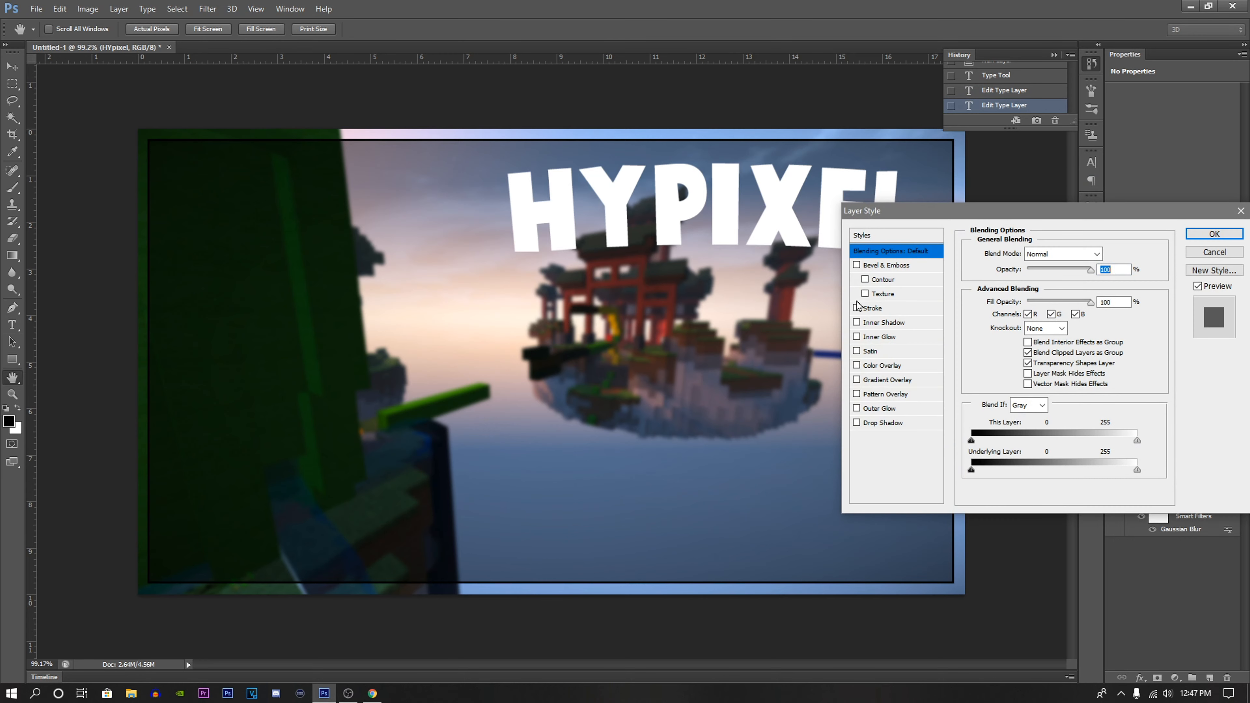
click(859, 310)
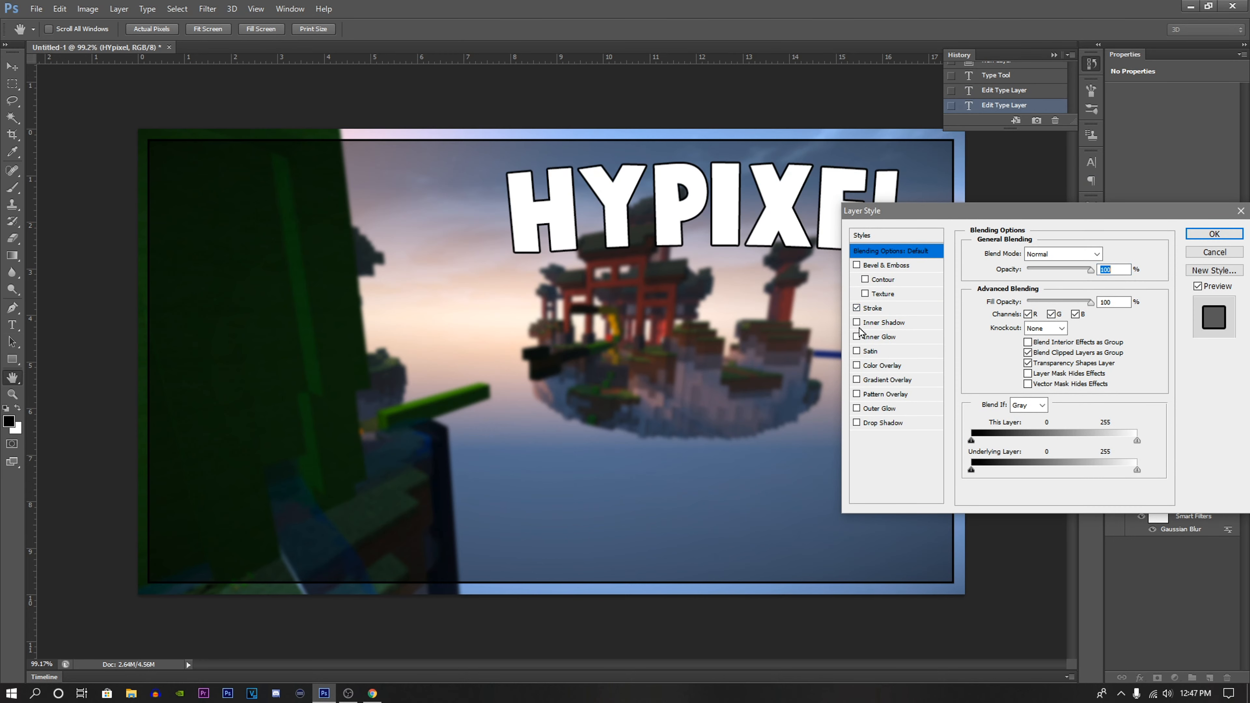
click(881, 309)
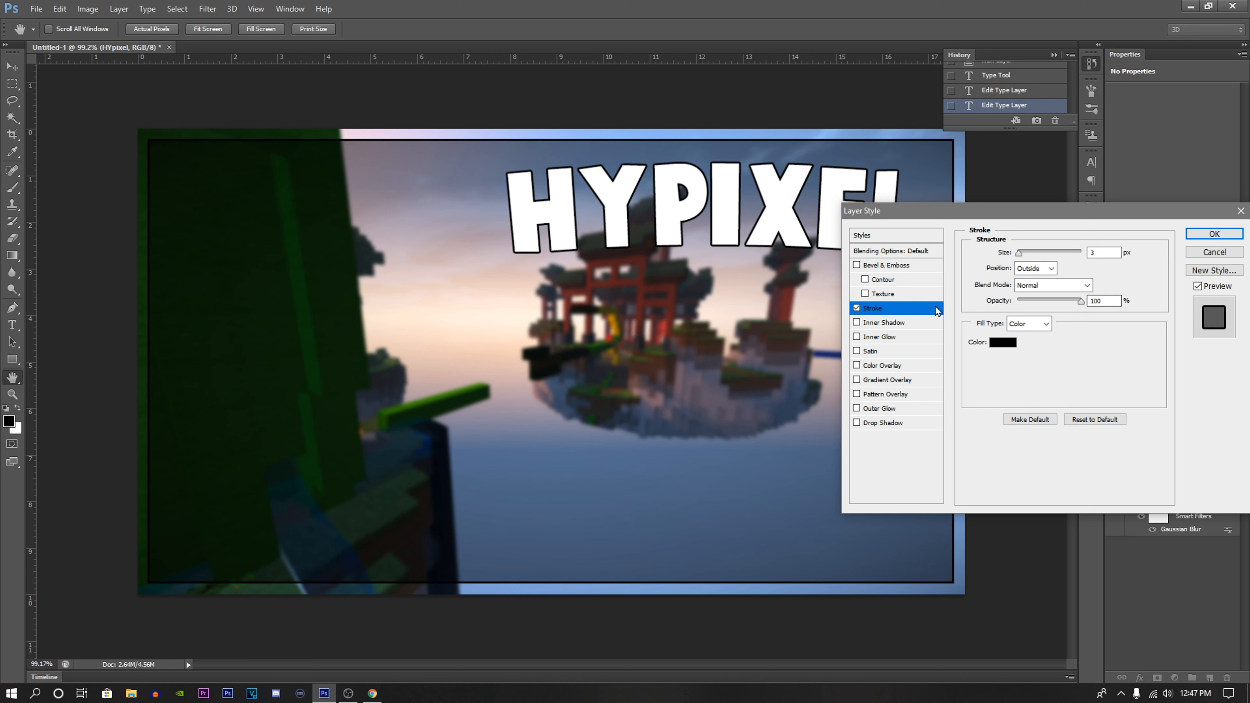
click(858, 422)
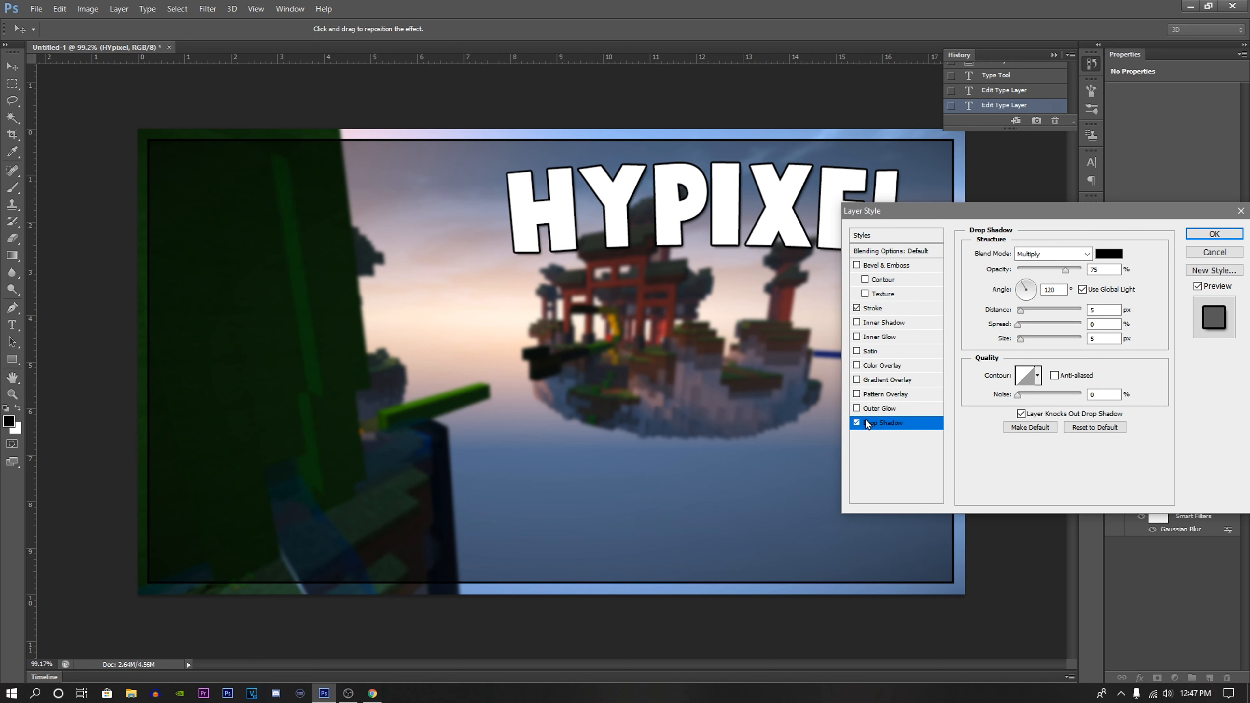
drag(1068, 273, 1130, 283)
drag(1019, 340, 1025, 329)
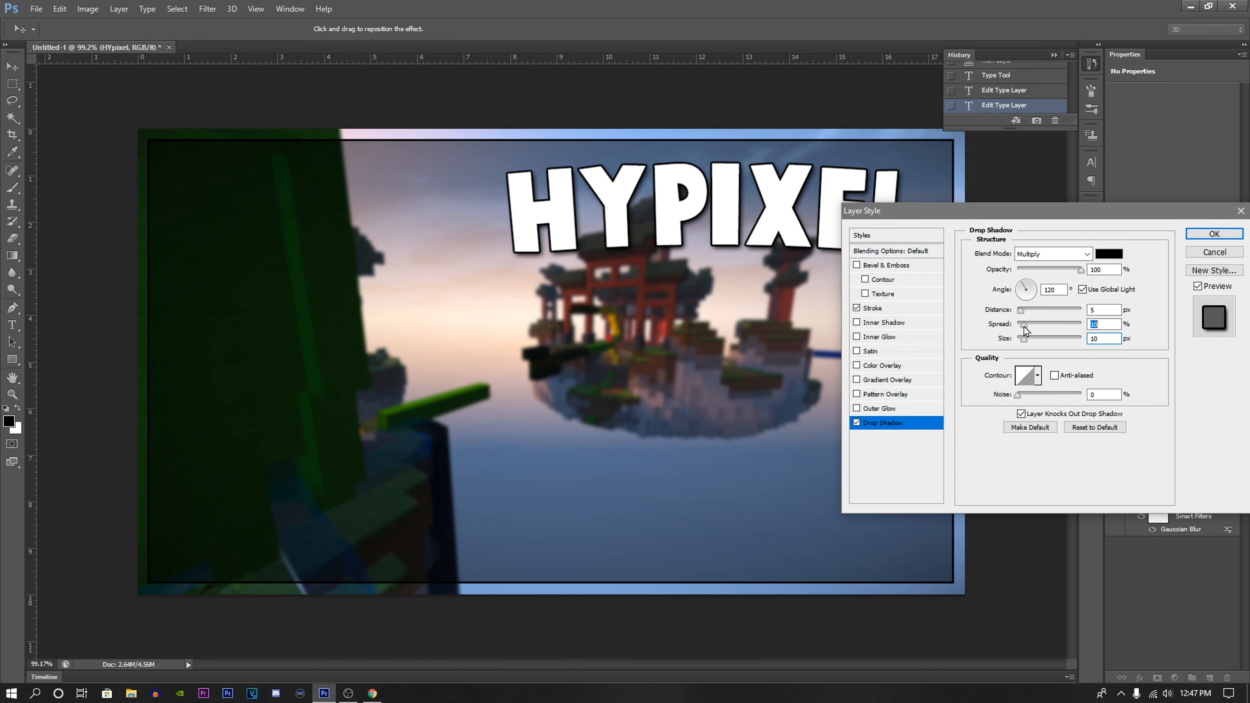
click(1190, 232)
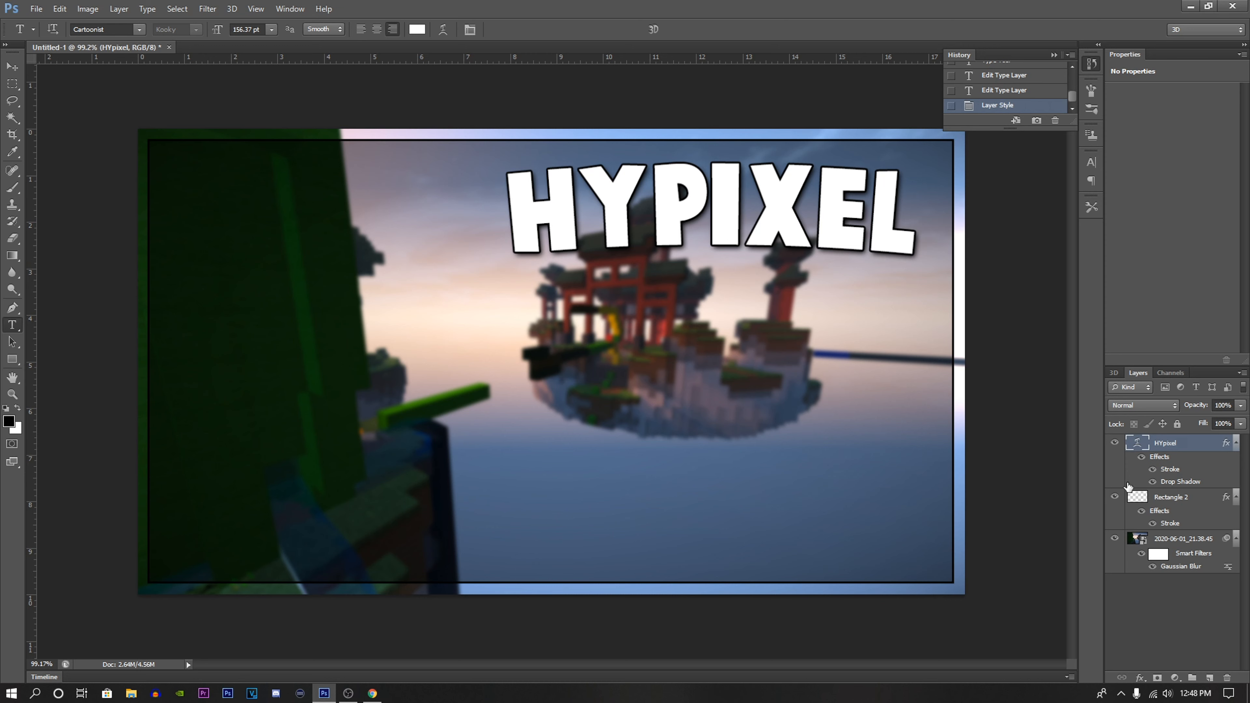
- Add a new layer with the white 120 pt text BED WARS and move it beneath the HYPIXEL title
click(1209, 677)
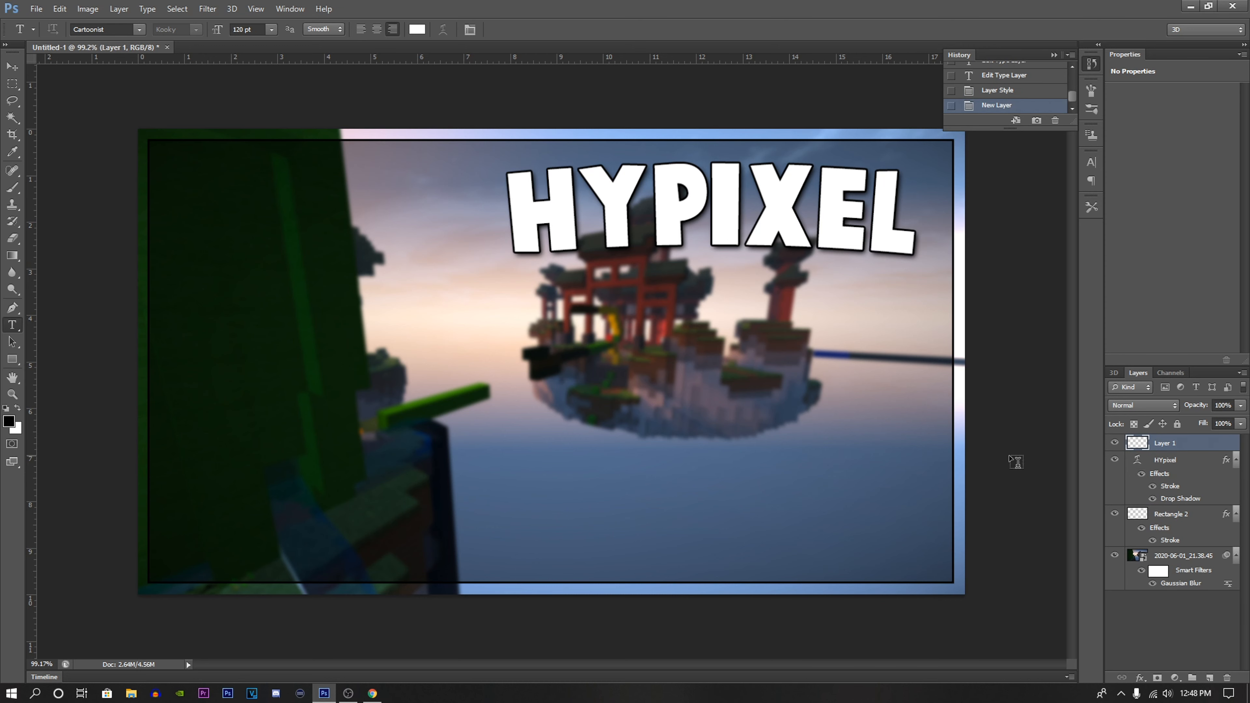
click(630, 425)
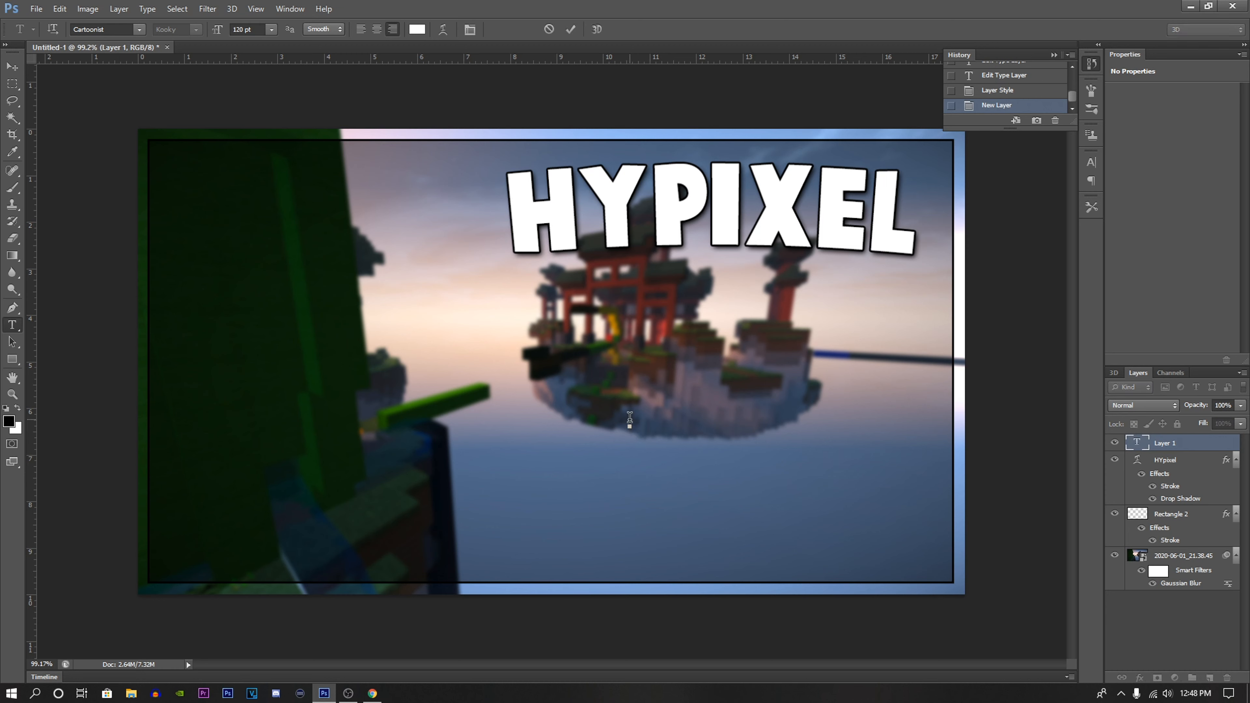
text(BED)
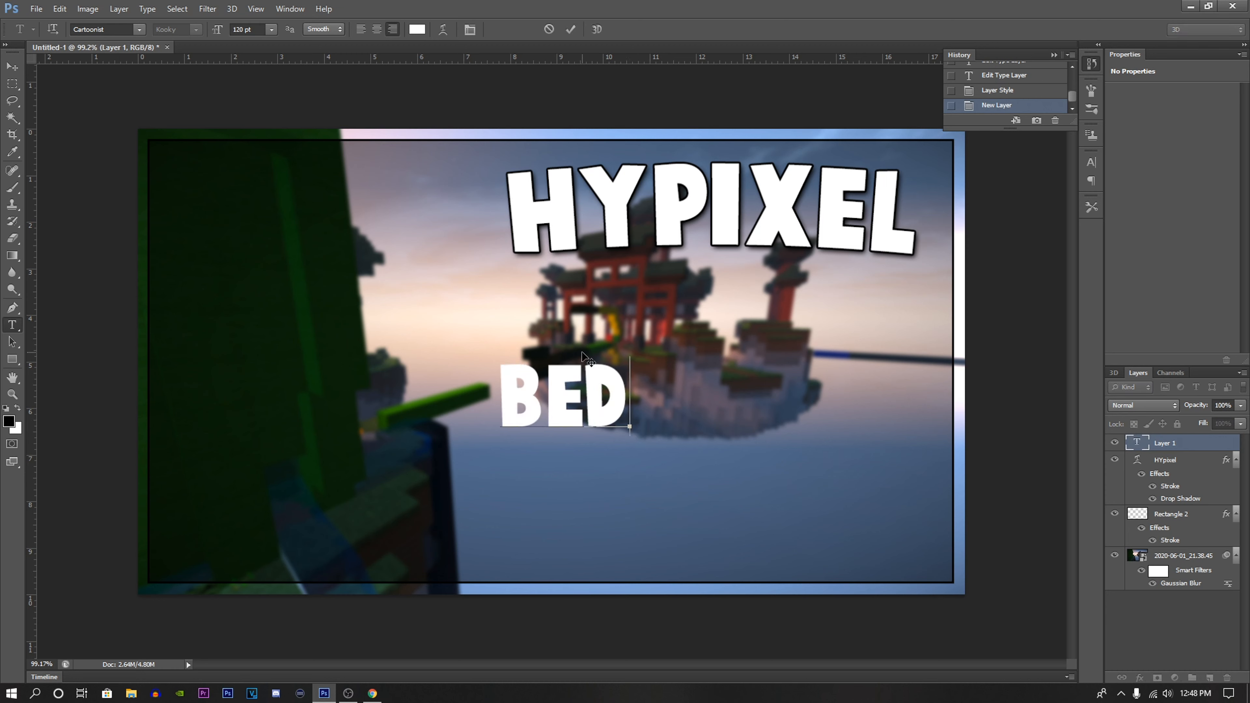
text( WARS)
drag(528, 480, 795, 438)
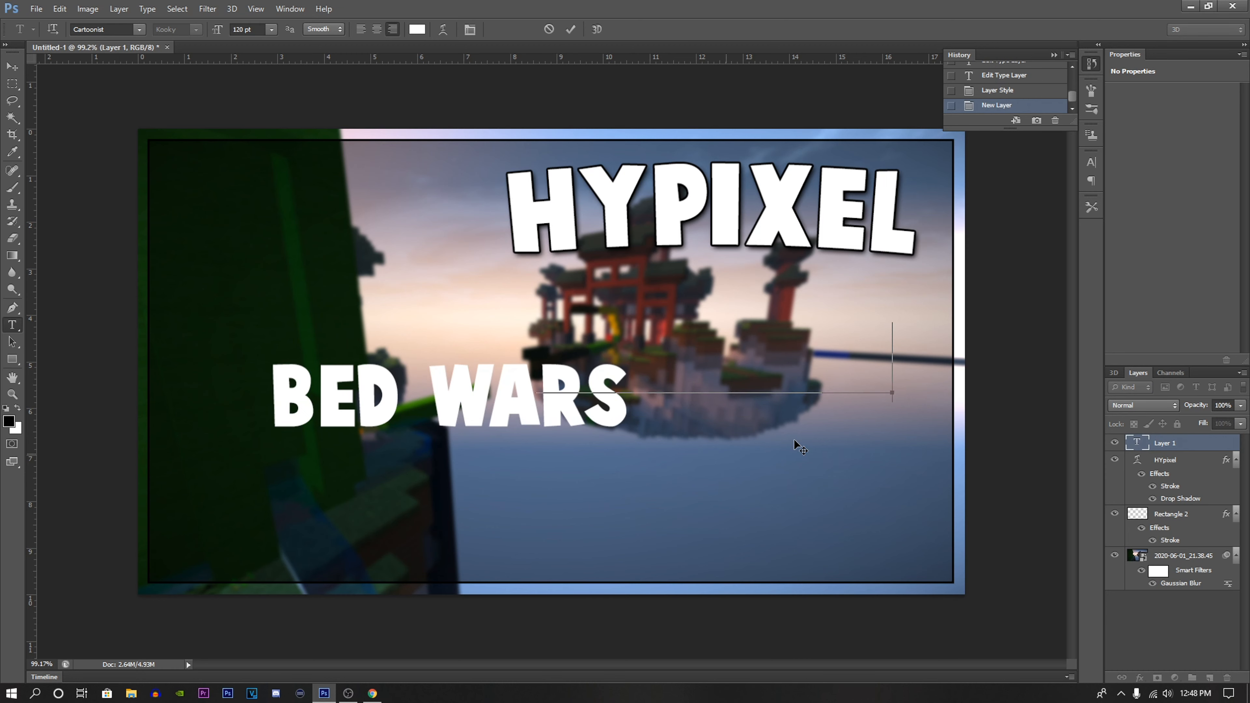
- Scale the BED WARS text to about 118.5 pt, centre it beneath the HYPIXEL title and commit it
key(ctrl)
key(ctrl)
drag(542, 401, 510, 413)
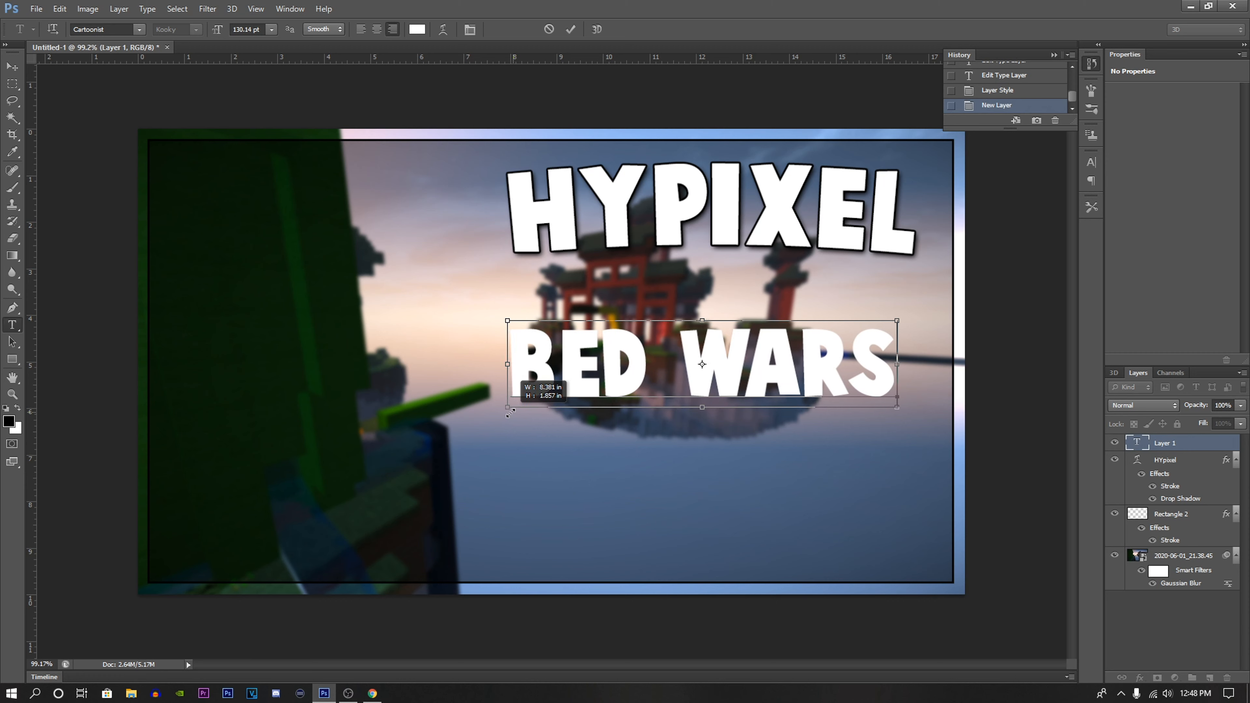
right_click(510, 413)
click(528, 379)
triple_click(528, 380)
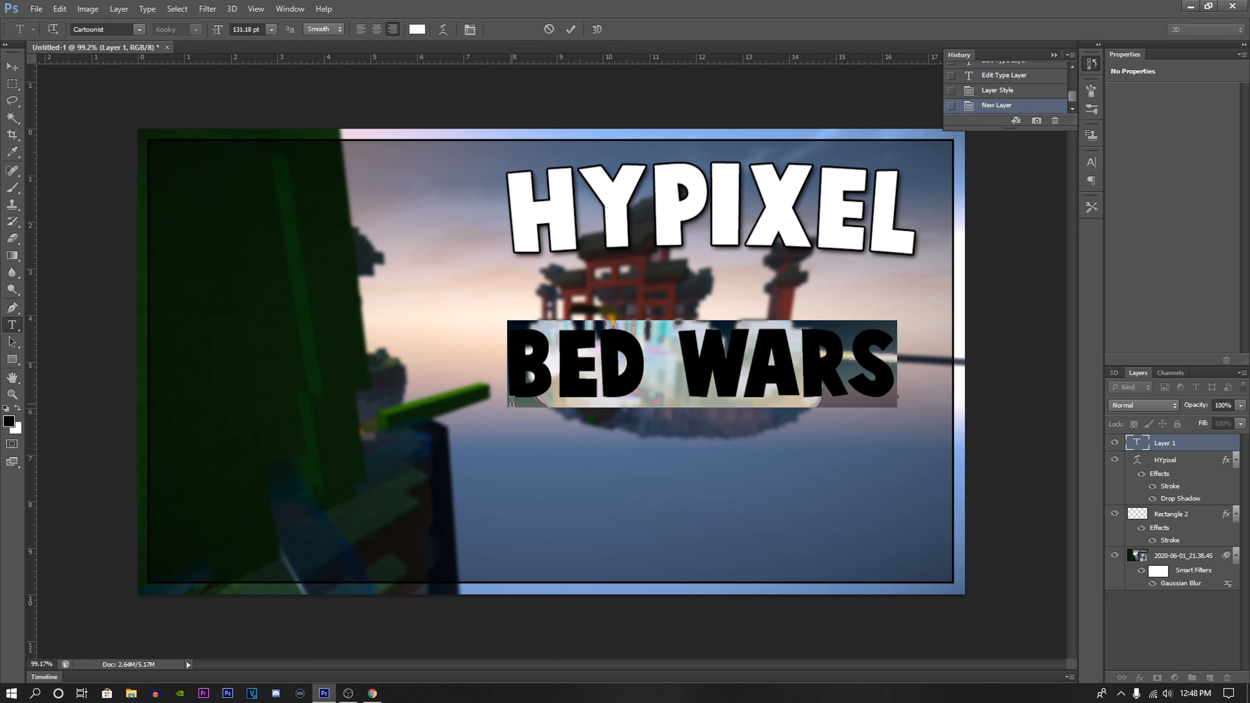
drag(508, 409, 541, 406)
drag(721, 434, 723, 446)
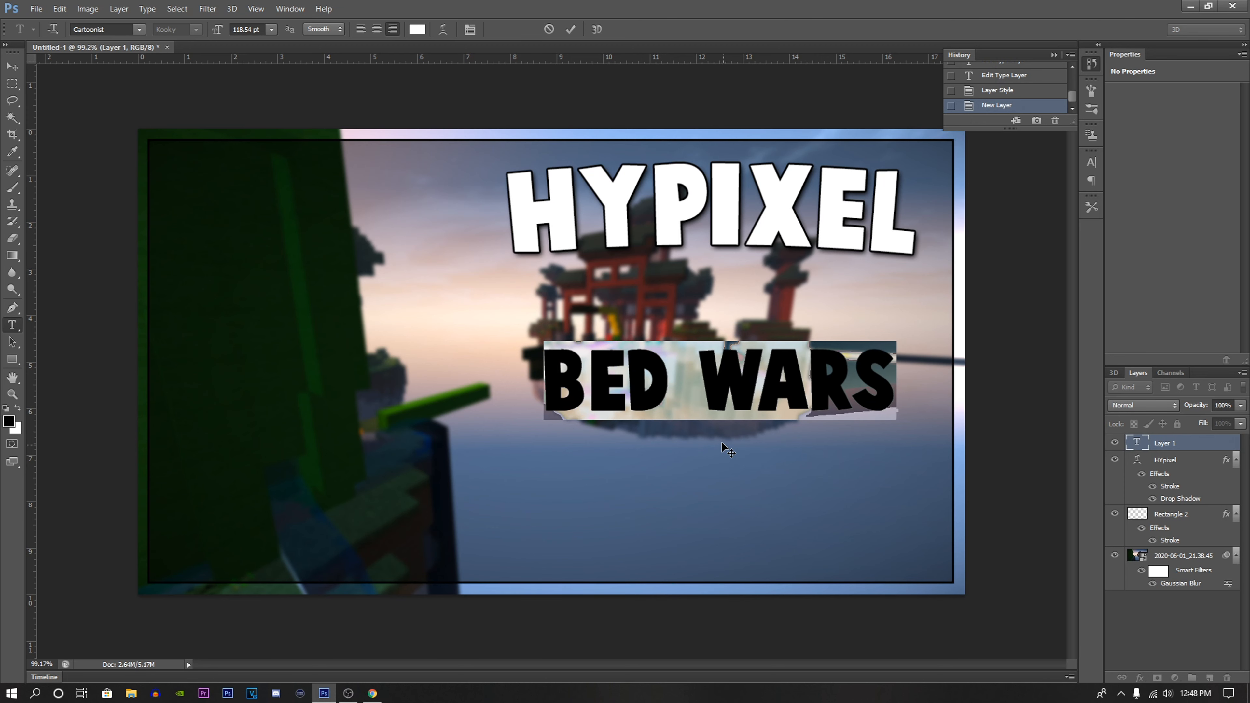
click(571, 29)
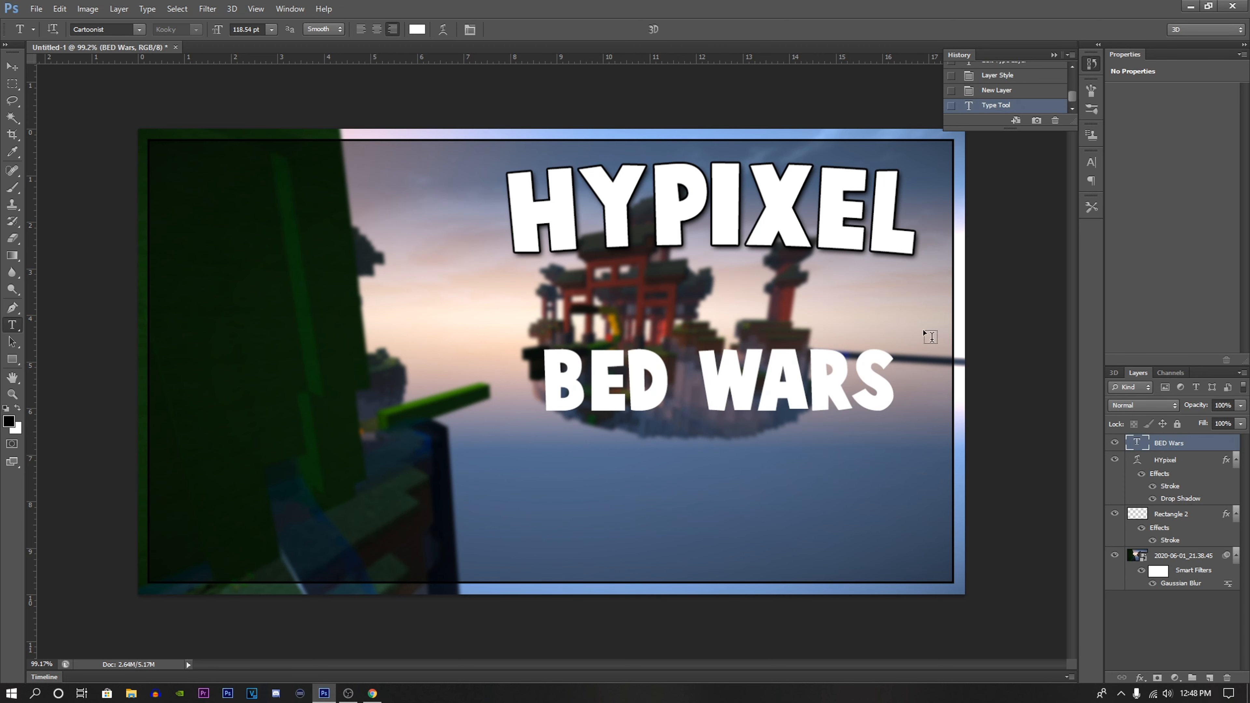
- Give the BED WARS layer a stroke and a drop shadow with 100% opacity, 10 px size and slight spread
right_click(1137, 442)
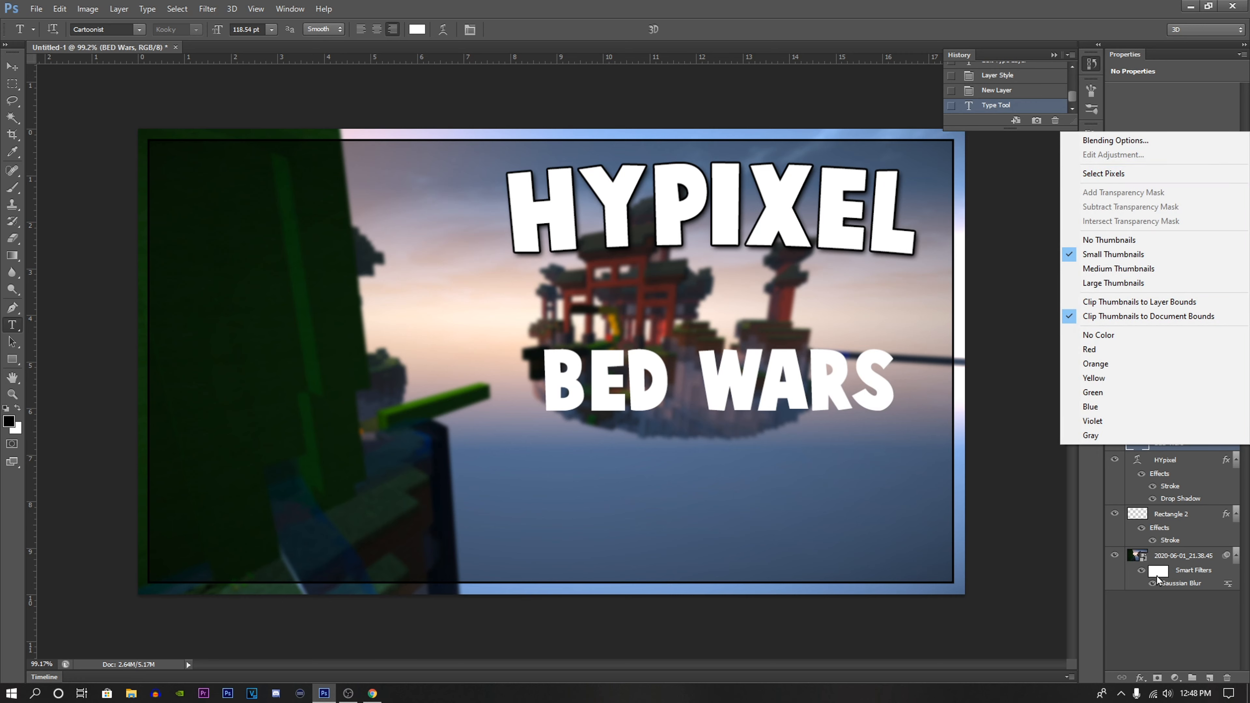
click(1168, 474)
right_click(1164, 443)
click(1063, 181)
click(857, 308)
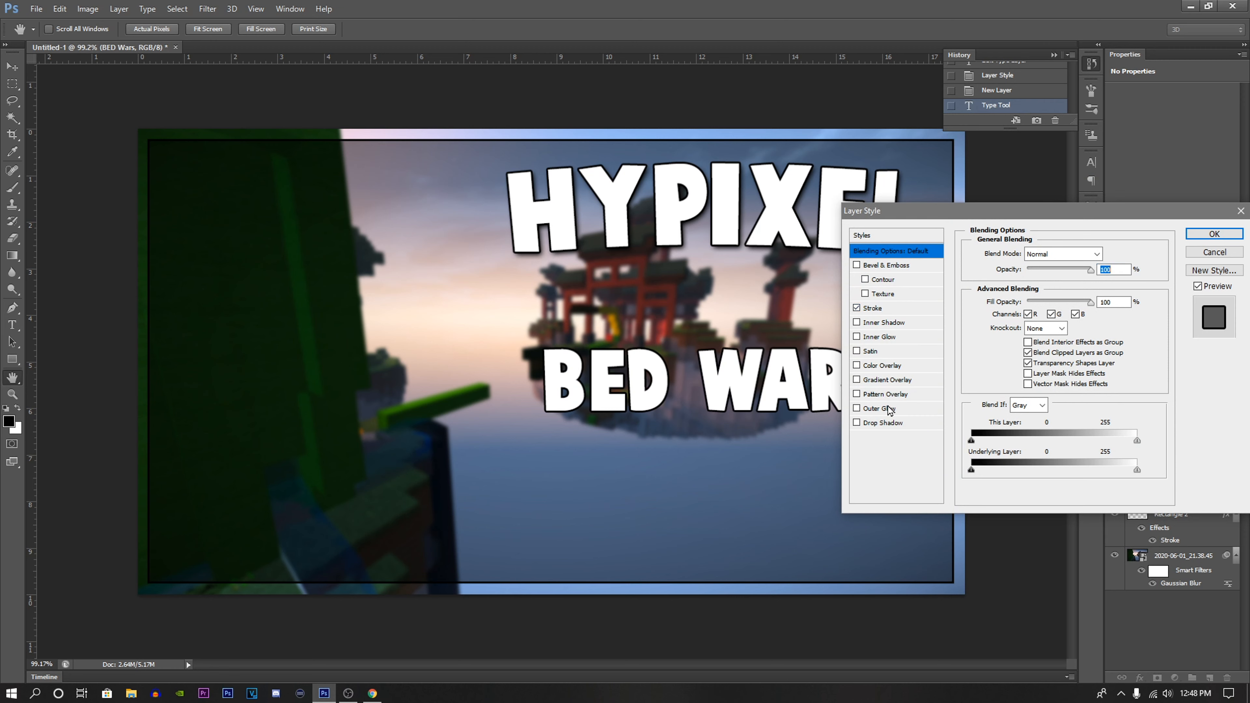
click(862, 424)
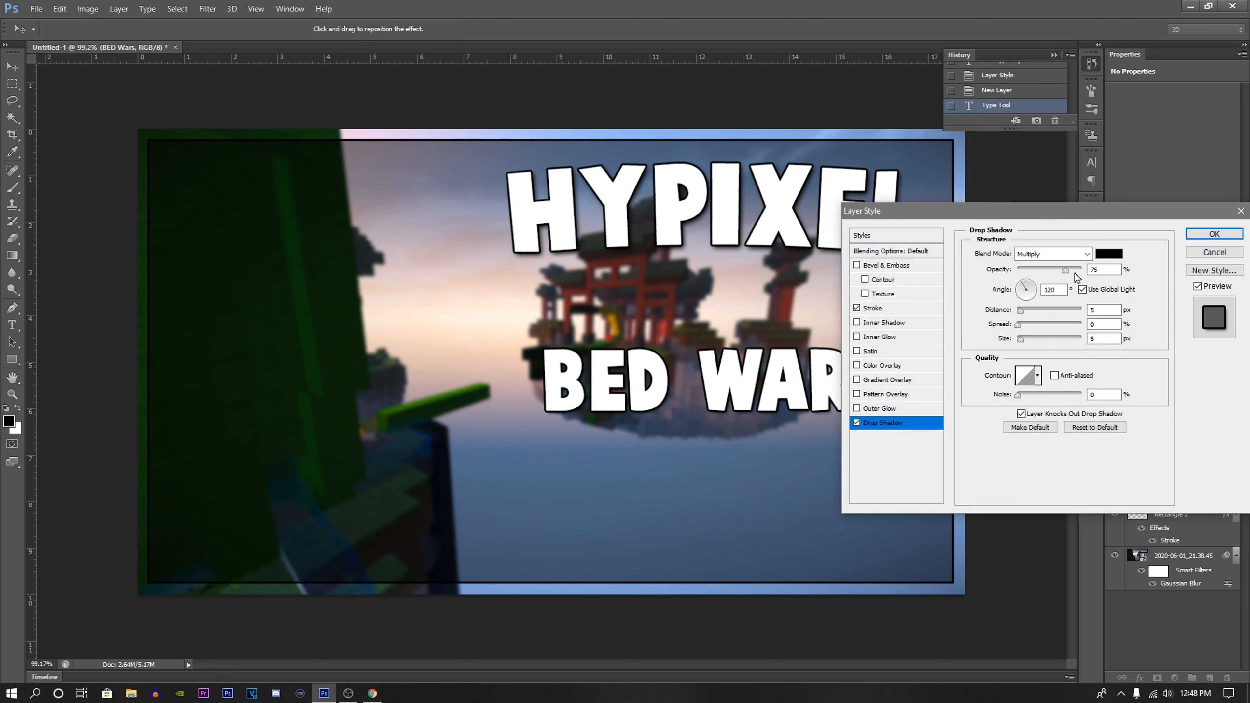
drag(1064, 270, 1083, 271)
drag(1020, 344, 1023, 343)
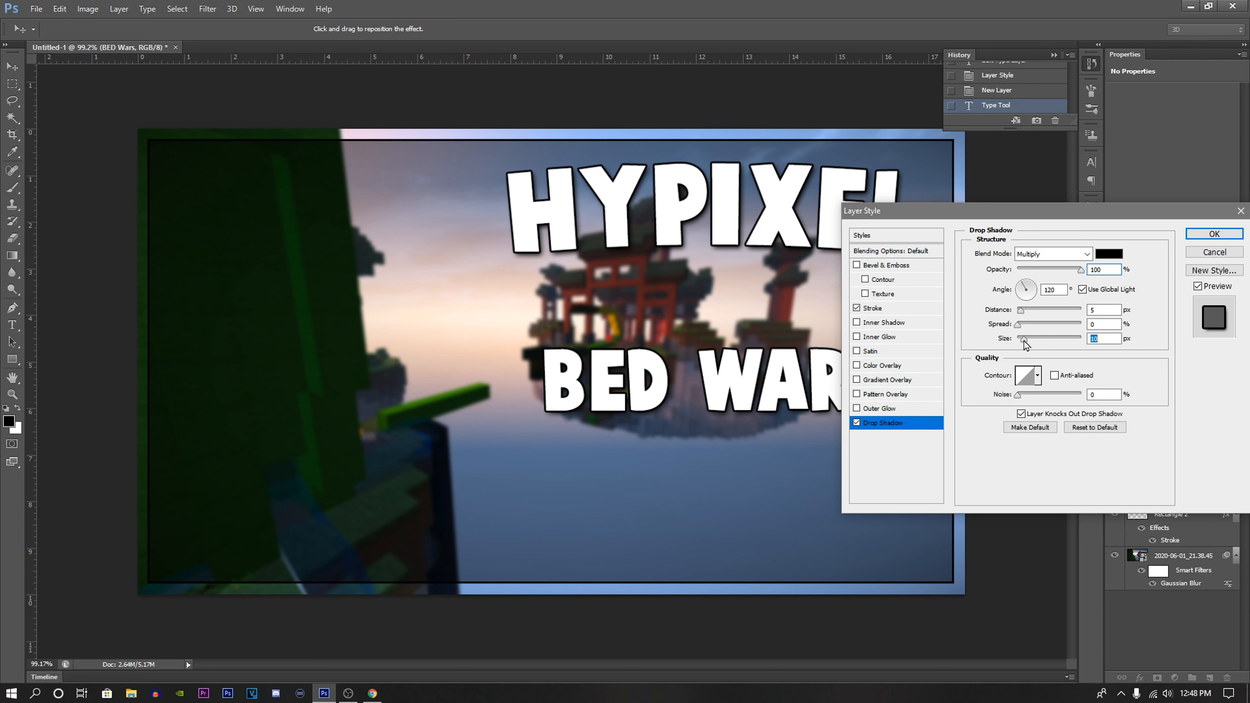
drag(1020, 329, 1022, 329)
click(1215, 234)
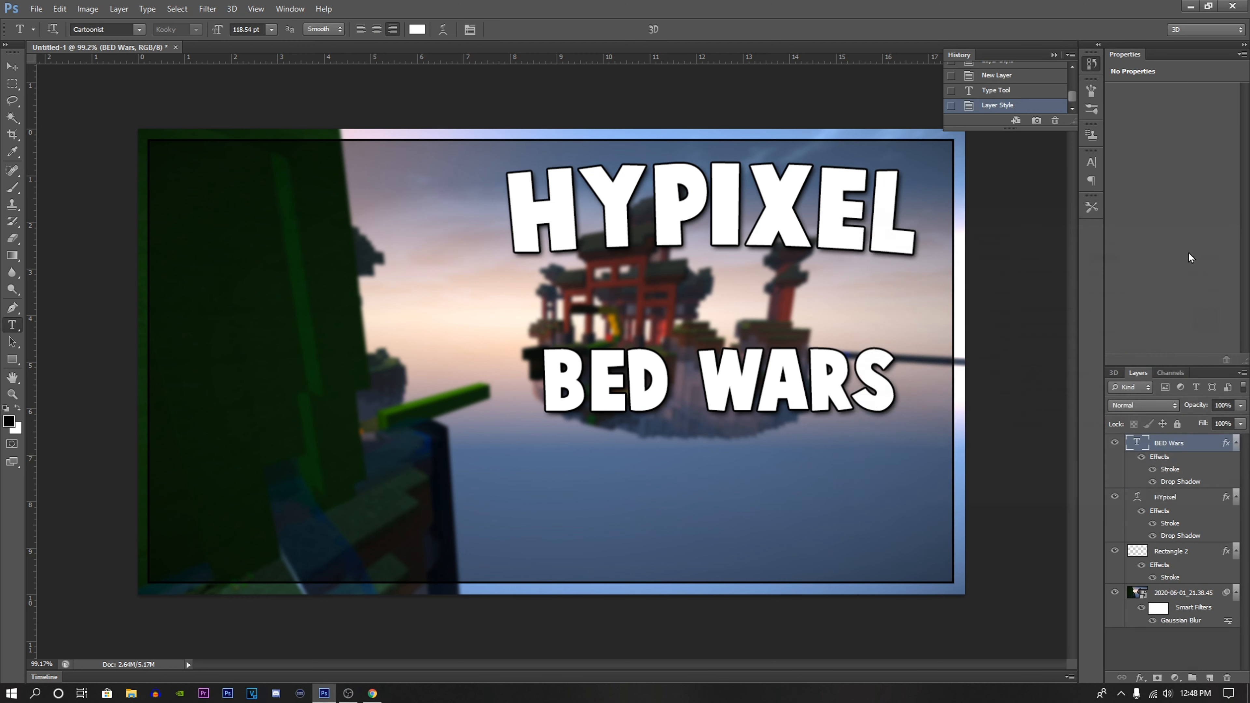
- Move the HYPIXEL title down a little, then lower the BED WARS text slightly, committing both
click(744, 204)
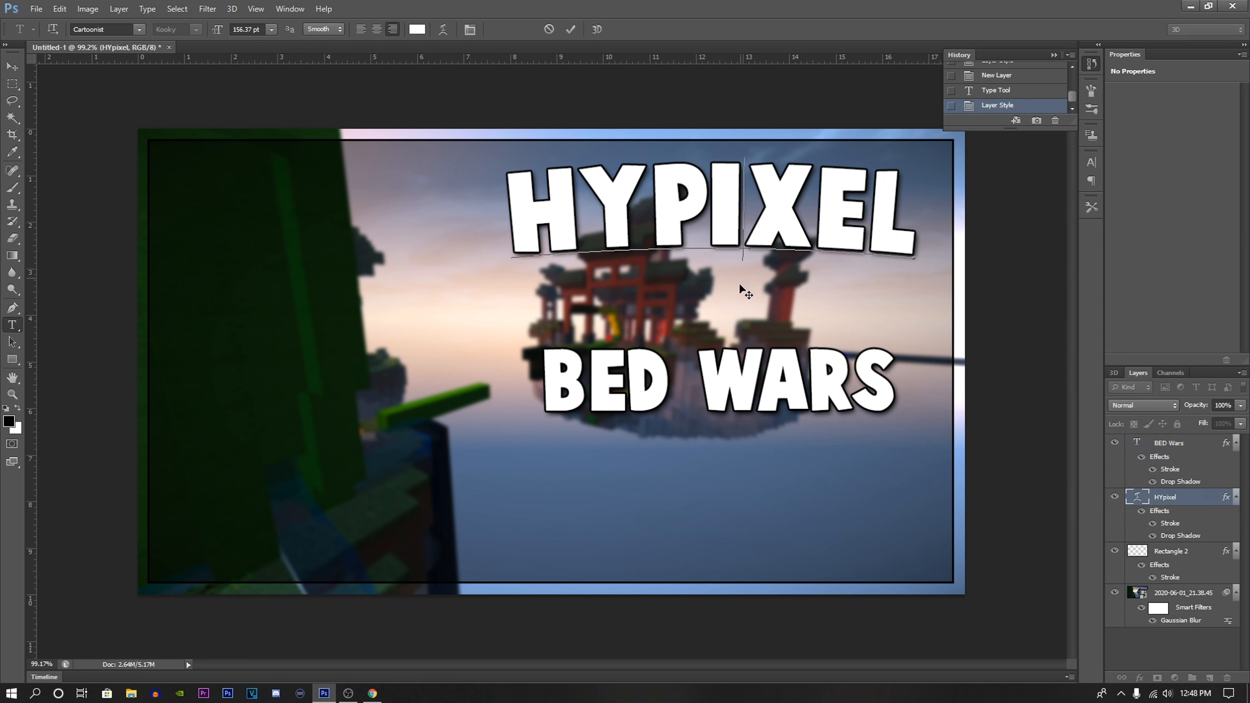
drag(739, 290, 742, 297)
key(ctrl+Return)
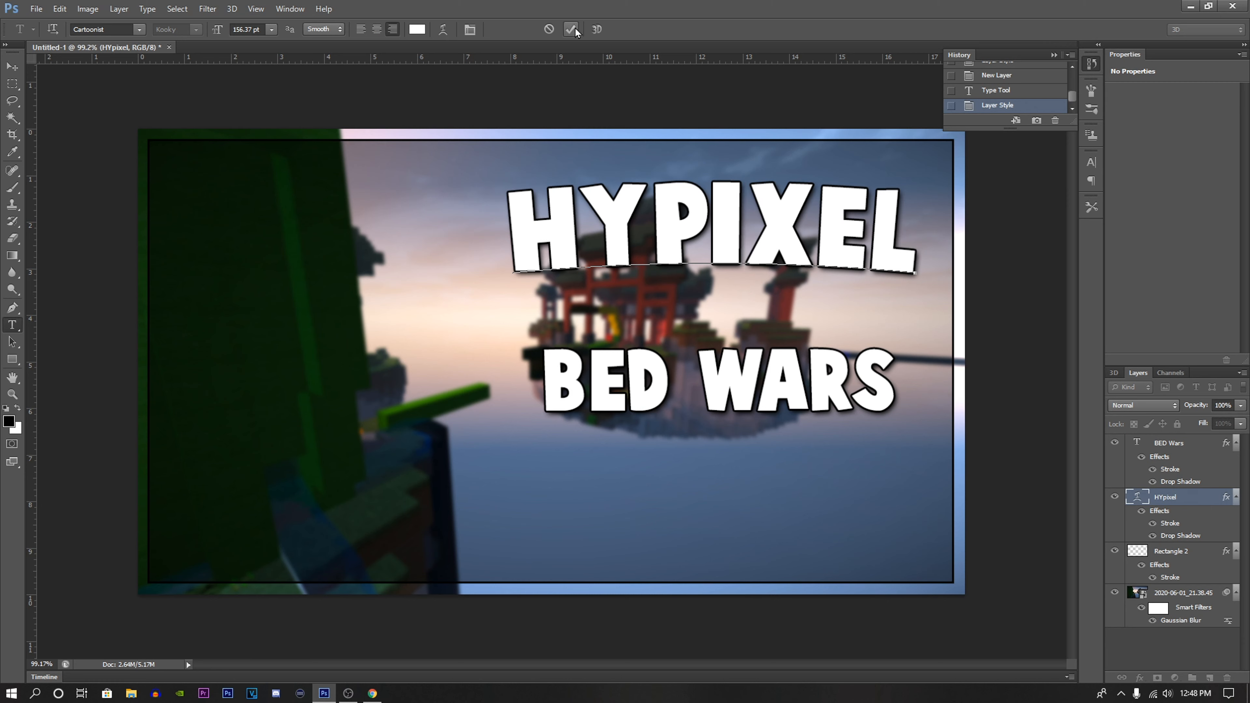
click(742, 387)
drag(746, 442, 747, 453)
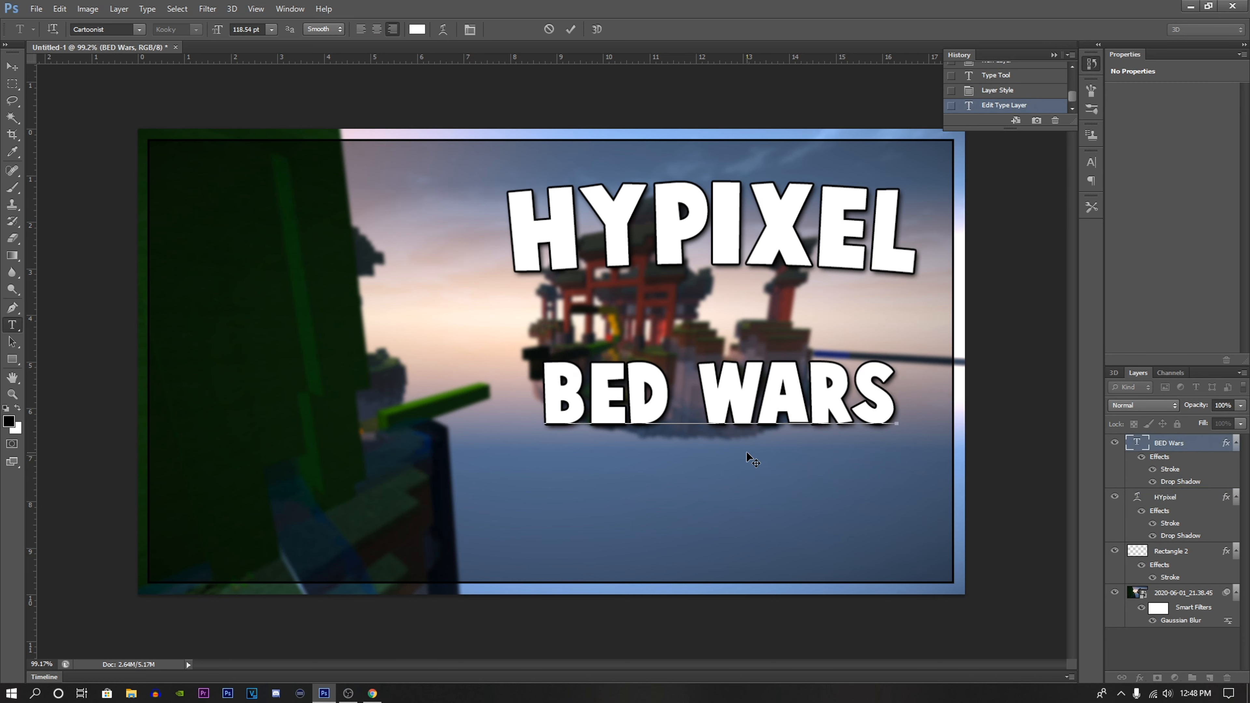
click(571, 29)
- Fine-tune the title spacing by nudging HYPIXEL down and back up and raising the BED WARS text slightly
click(651, 231)
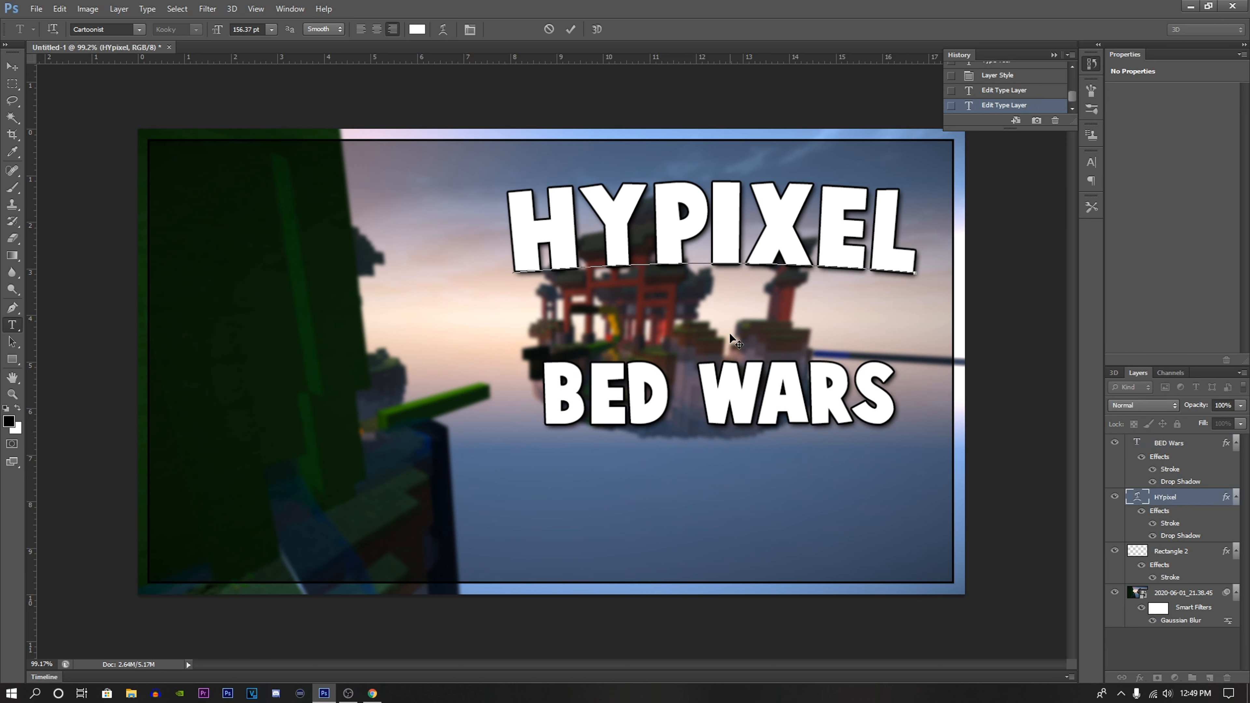
drag(731, 333, 730, 348)
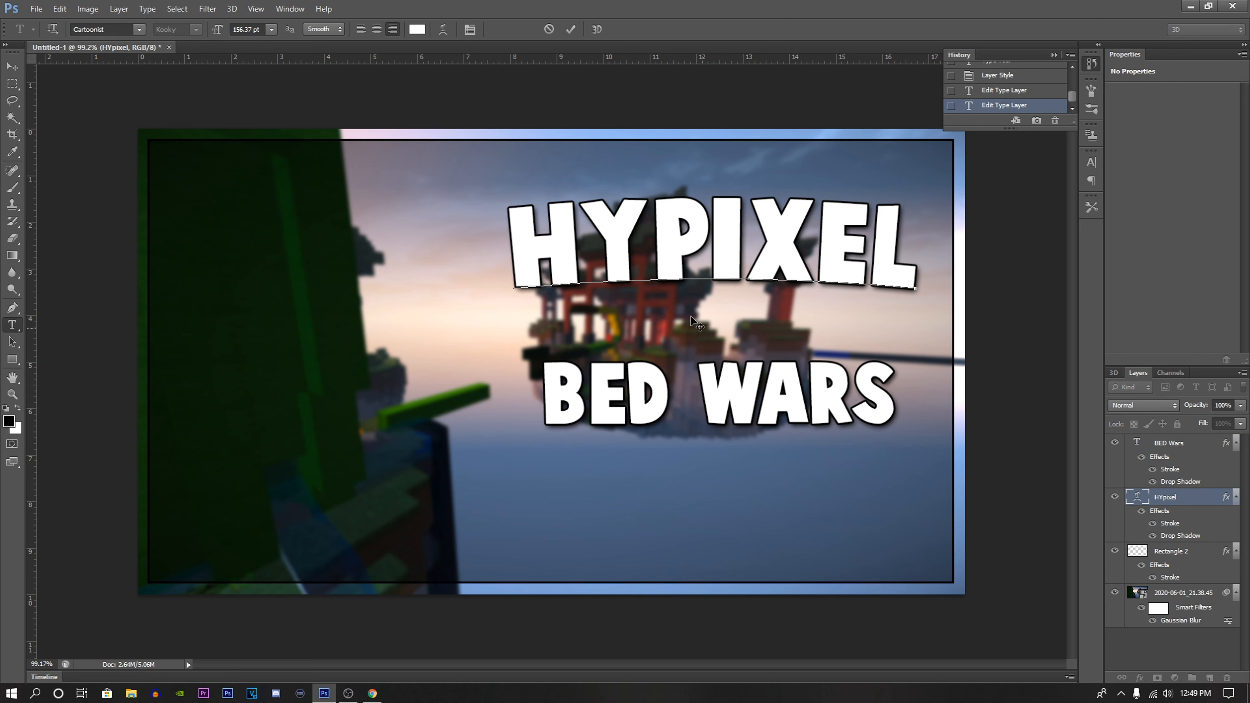
click(571, 29)
click(753, 318)
drag(754, 320, 753, 303)
click(803, 400)
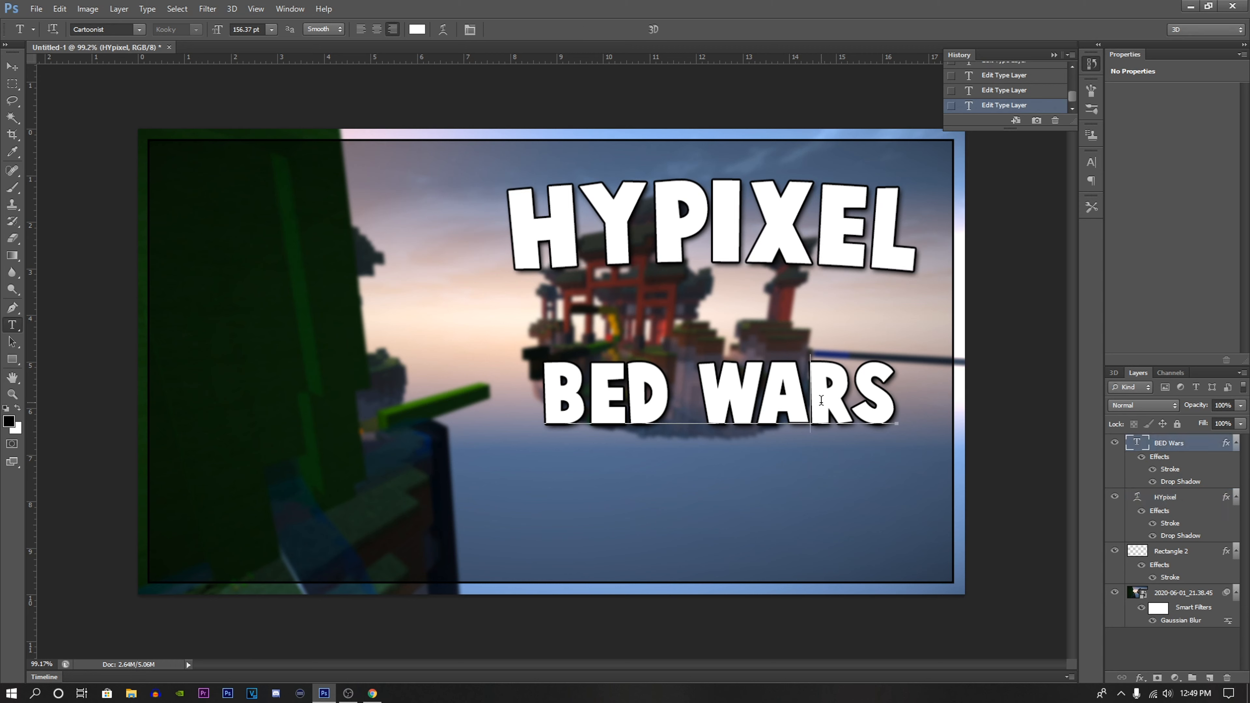
drag(798, 444, 798, 435)
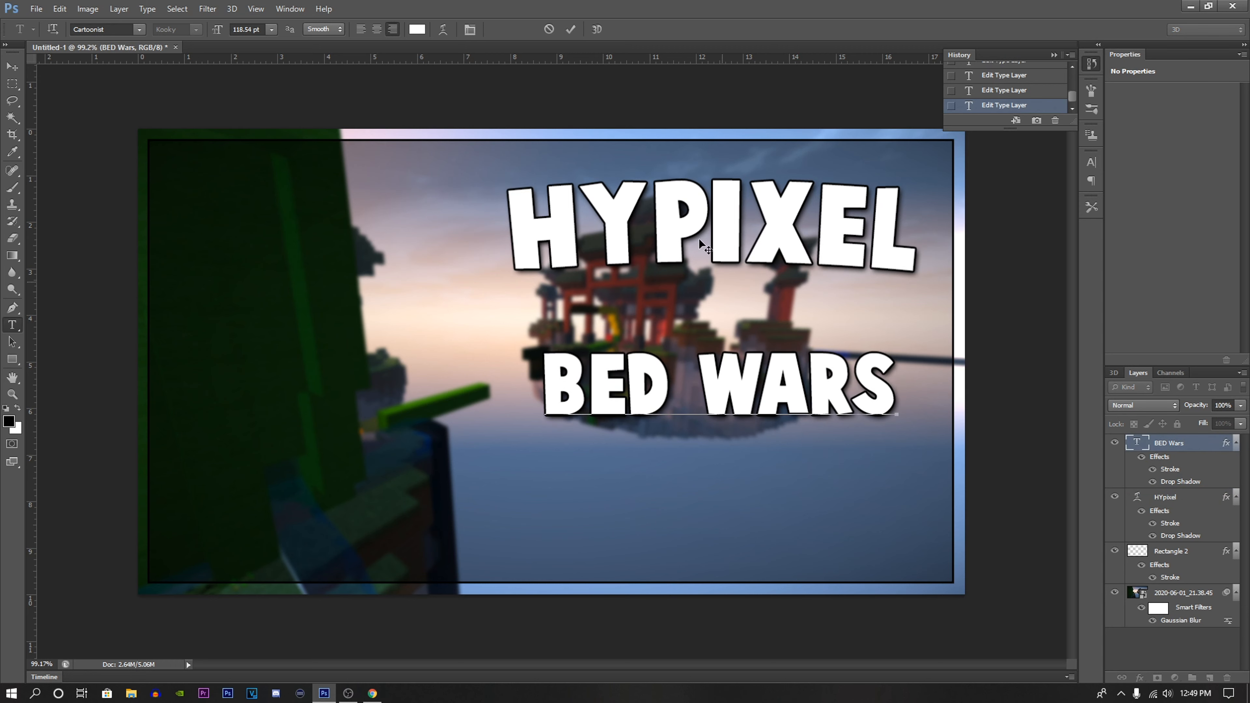
click(572, 30)
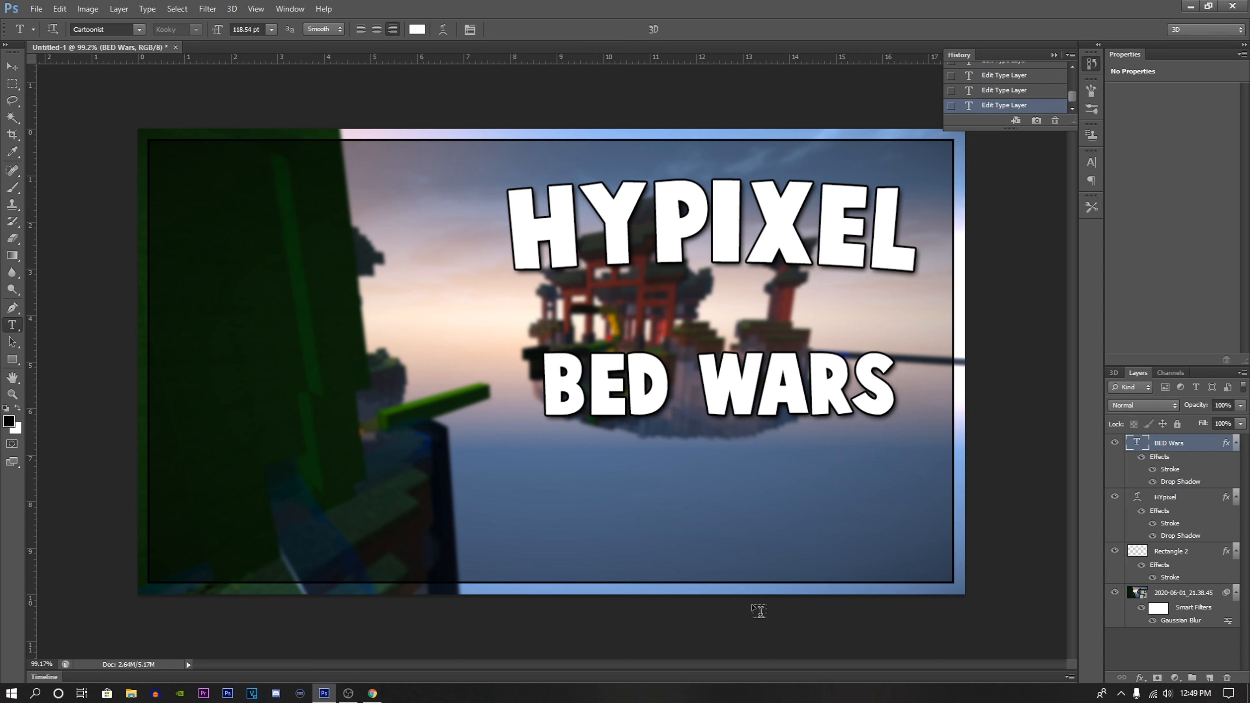
- Add a new layer and place the waffle-bear-14074418 image into the thumbnail
click(1208, 679)
click(38, 11)
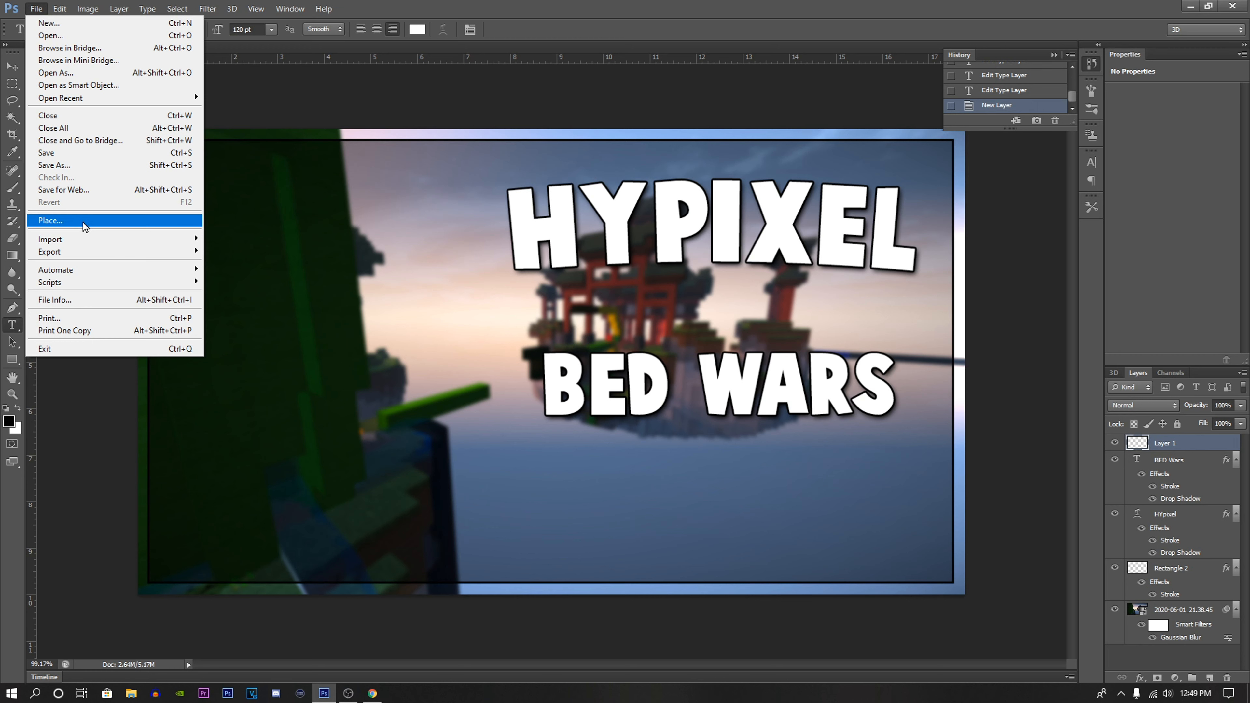
click(91, 221)
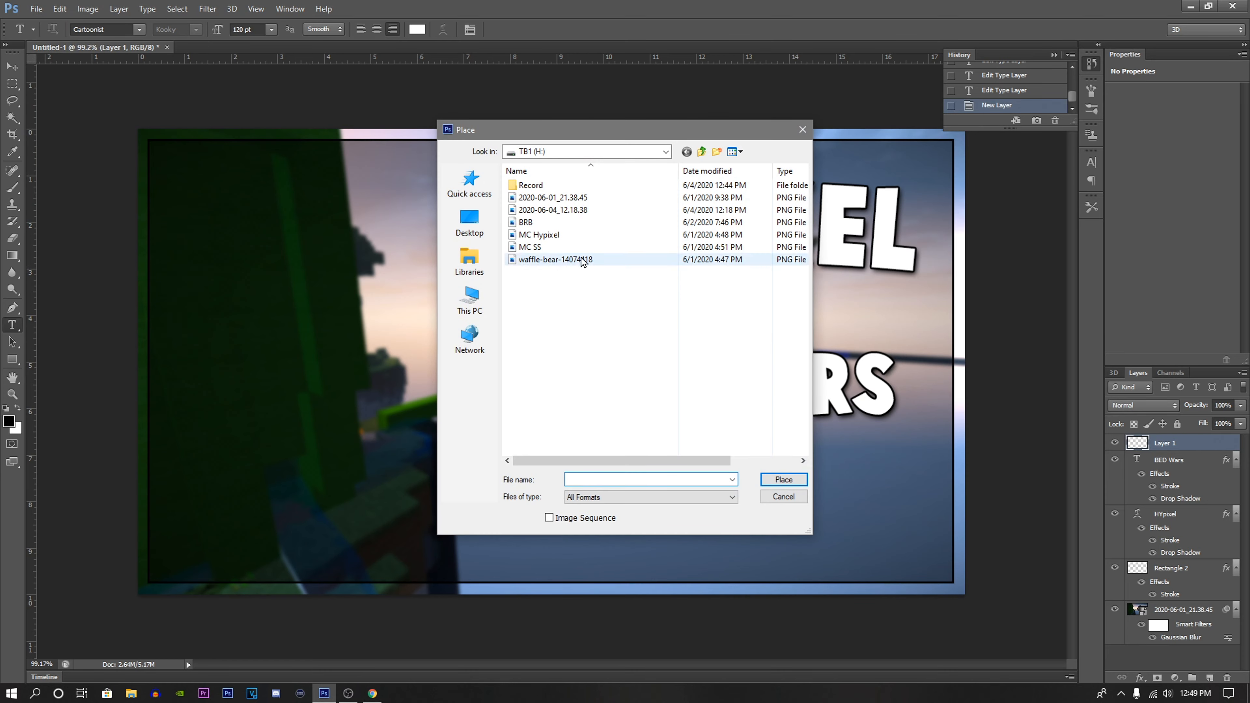
click(528, 262)
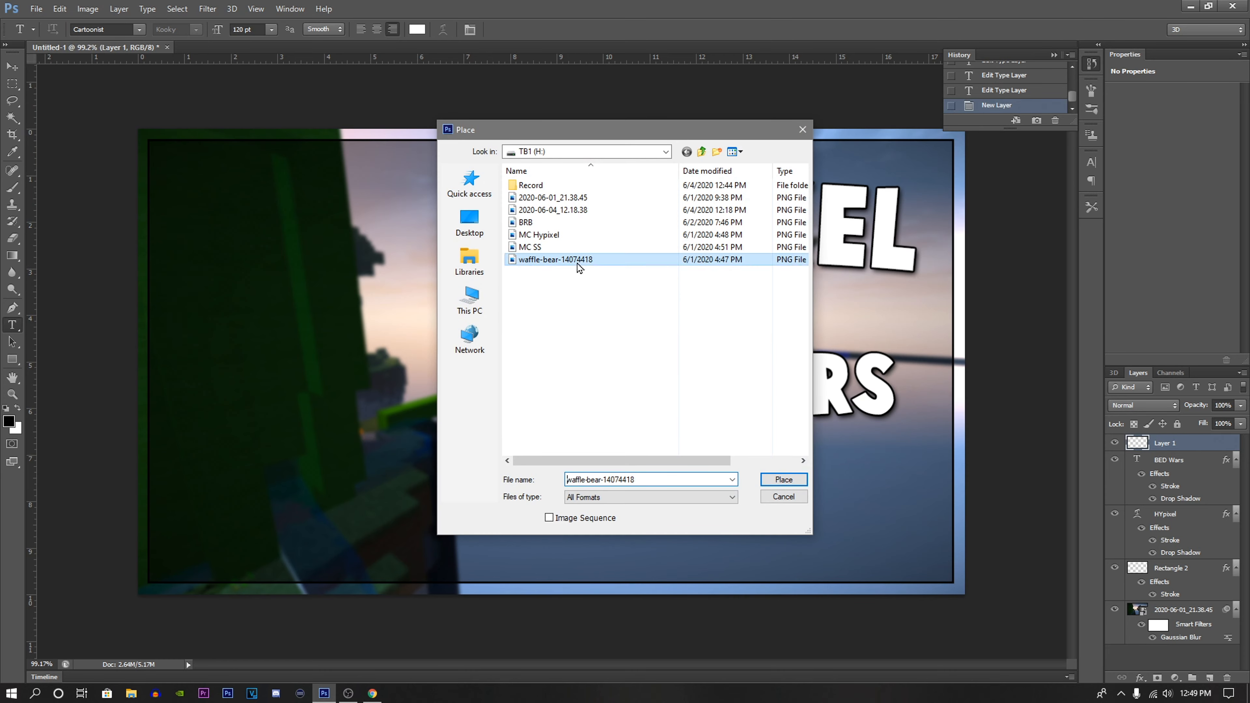
click(783, 479)
- Move the placed skin image over the dark green left part of the background, scale it to about 190.6% and commit it
drag(615, 403, 399, 416)
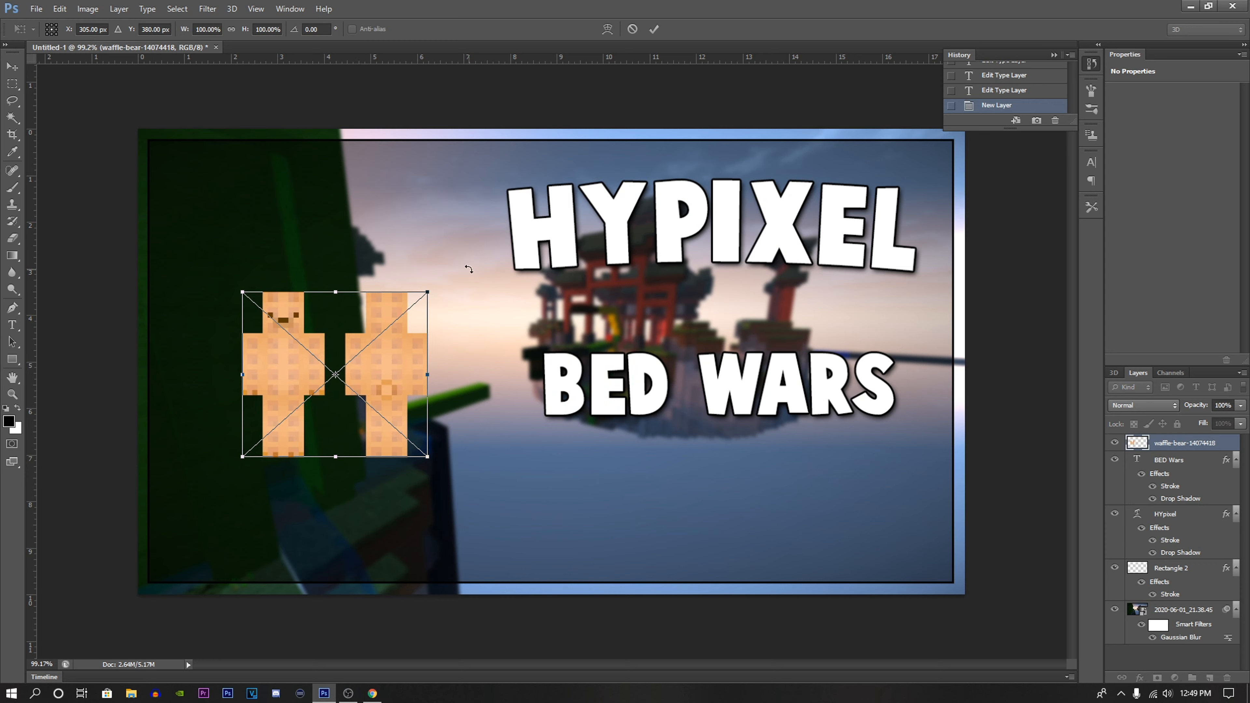
drag(428, 292, 392, 368)
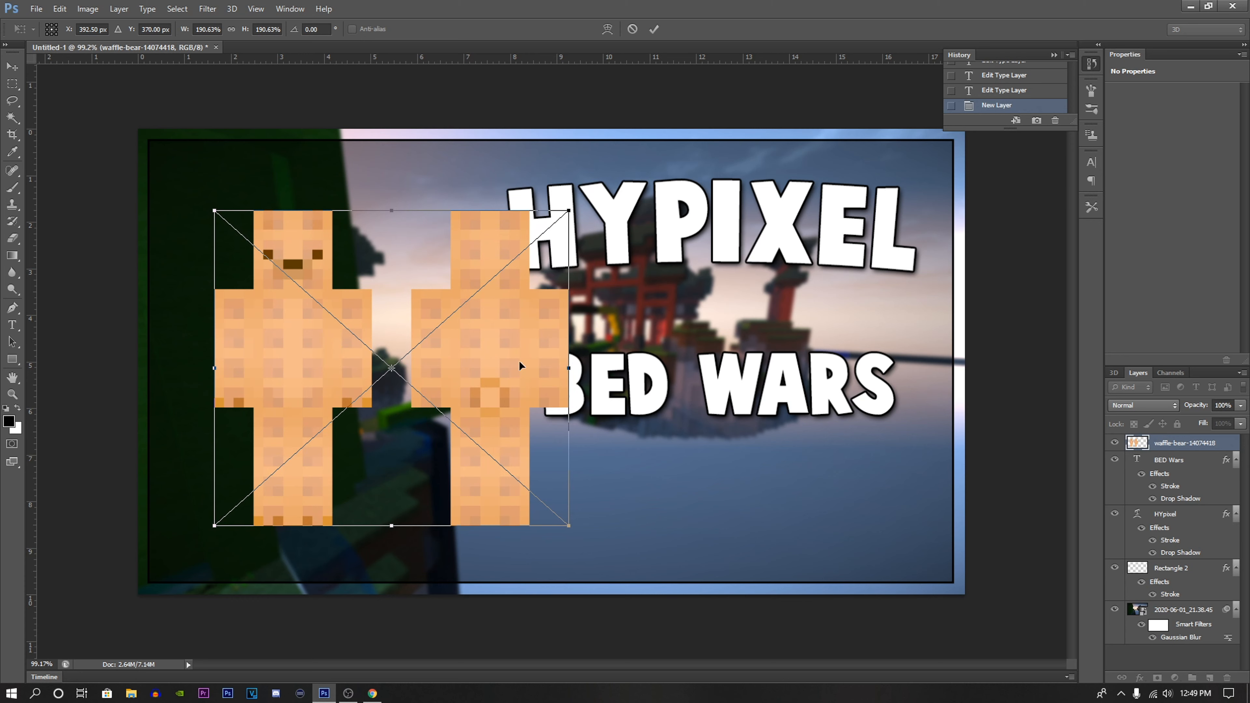
click(655, 30)
key(t)
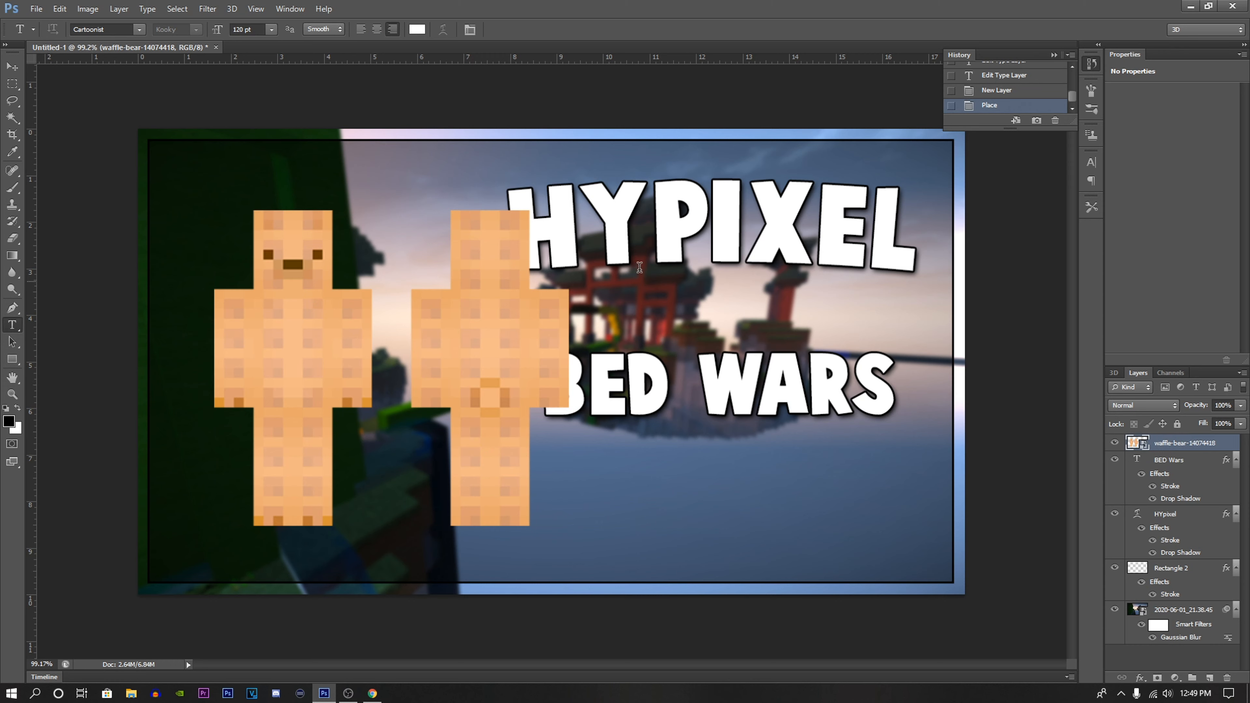
- Rasterize the waffle-bear layer and erase the character's back view, keeping only the front-facing figure
click(12, 238)
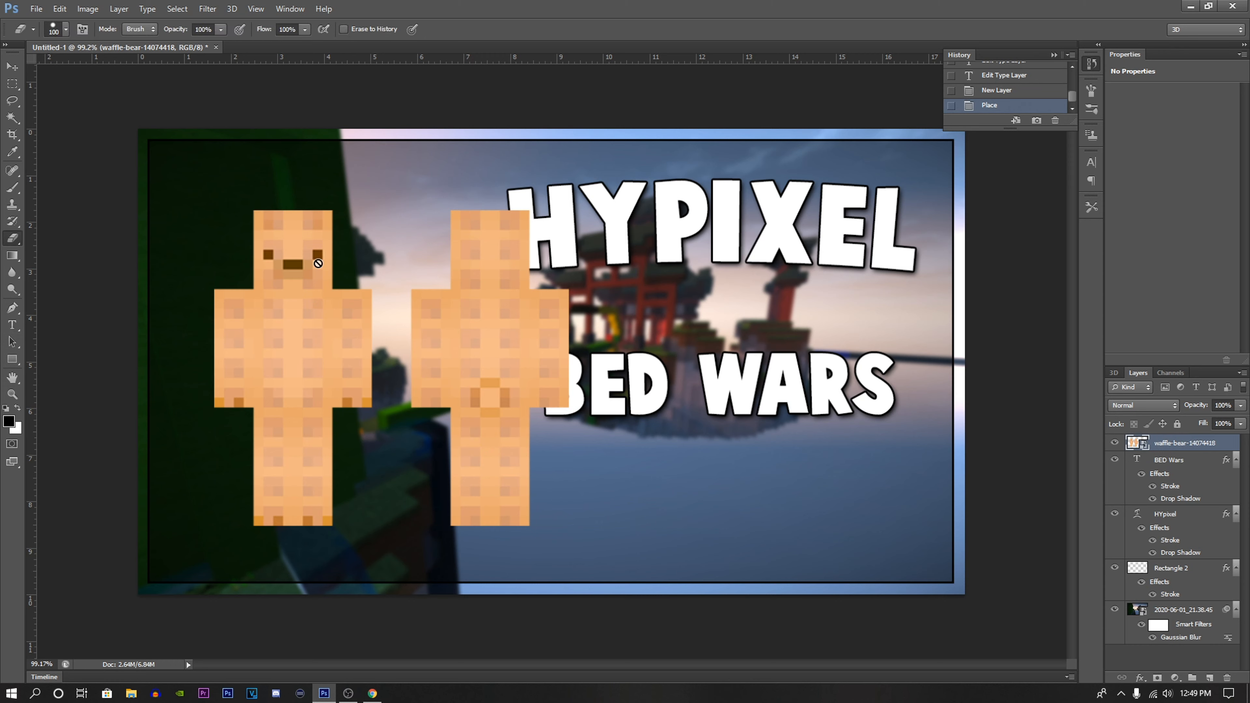
click(394, 273)
click(606, 272)
mouse_move(431, 275)
mouse_down()
mouse_move(443, 425)
mouse_move(550, 474)
mouse_move(439, 504)
mouse_move(493, 510)
mouse_move(417, 266)
mouse_move(467, 228)
mouse_move(445, 393)
mouse_move(457, 304)
mouse_move(508, 215)
mouse_move(566, 344)
mouse_up()
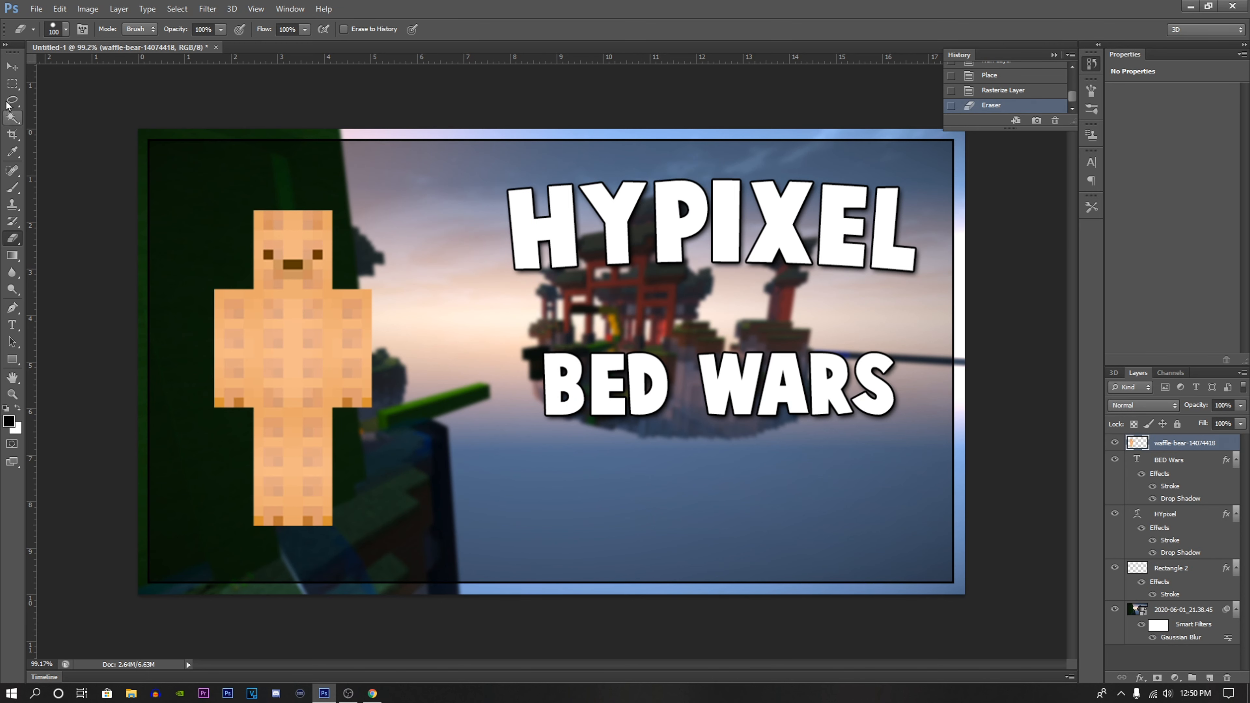
- Enlarge the front-facing character slightly, adjust its position on the canvas's left side and commit the transform
key(v)
drag(371, 209, 402, 197)
drag(295, 336, 298, 338)
click(653, 29)
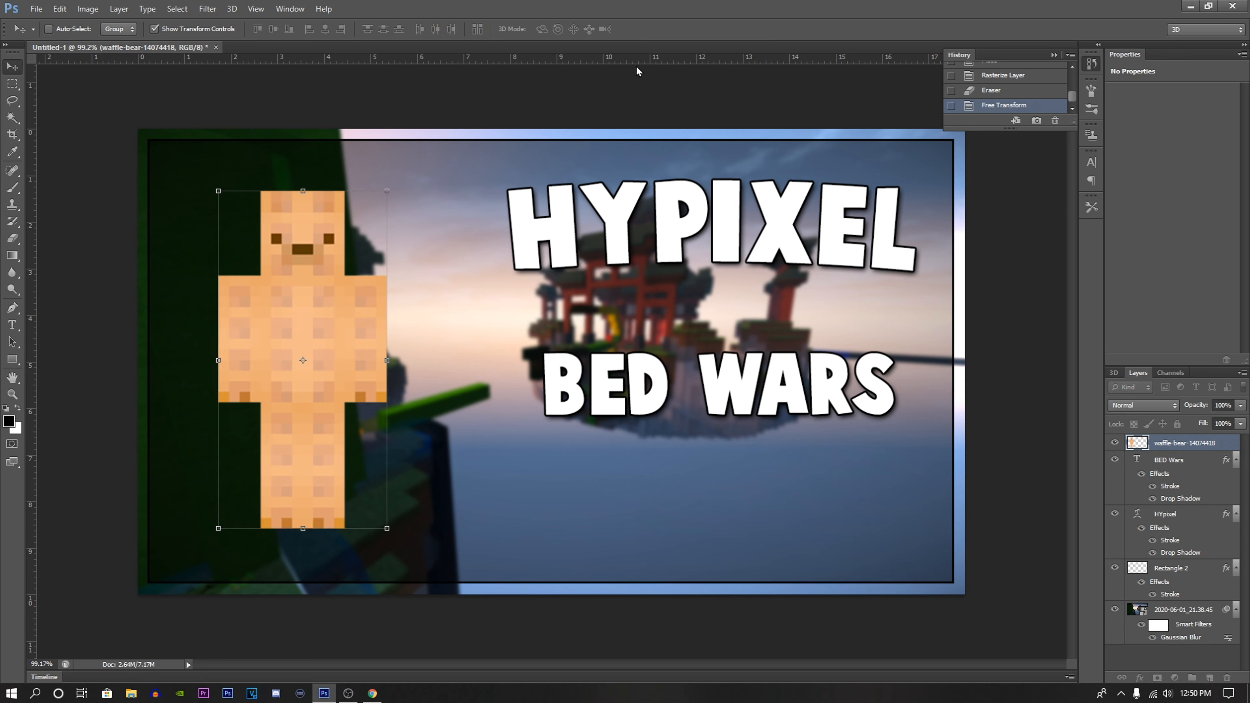
- Give the waffle-bear layer a stroke and a drop shadow with 100% opacity, slight spread and 10 px size
right_click(1201, 445)
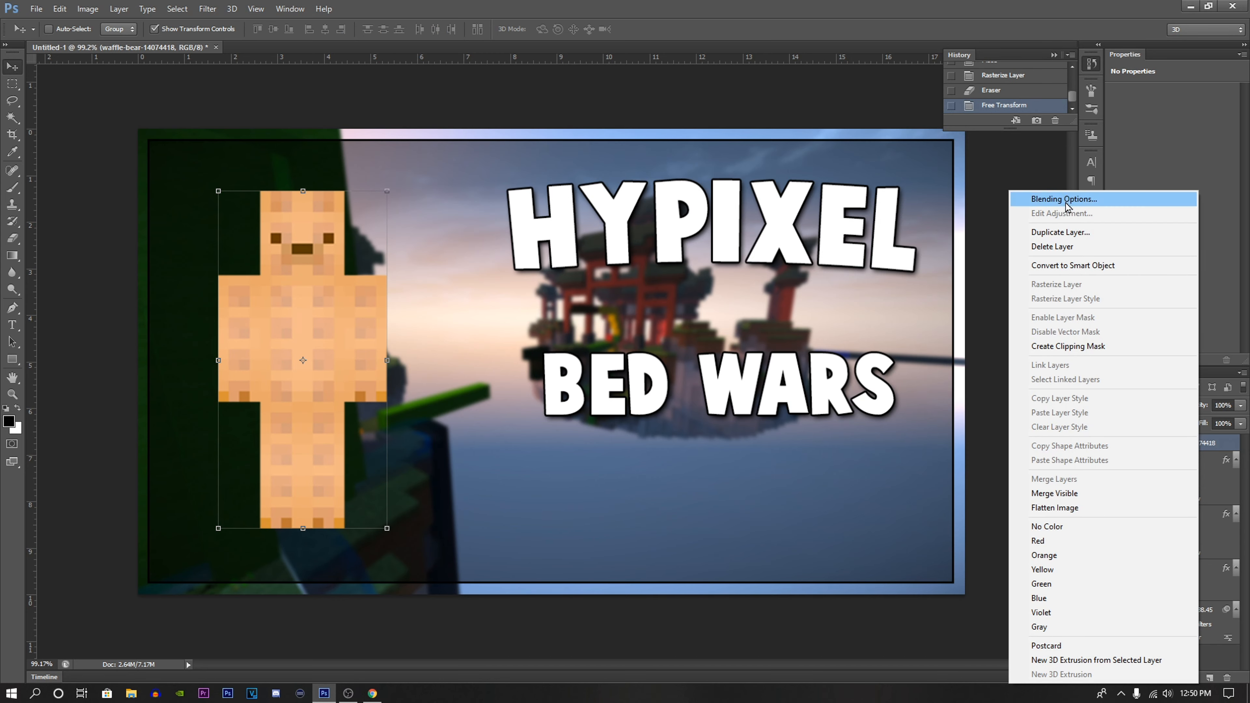
click(1078, 199)
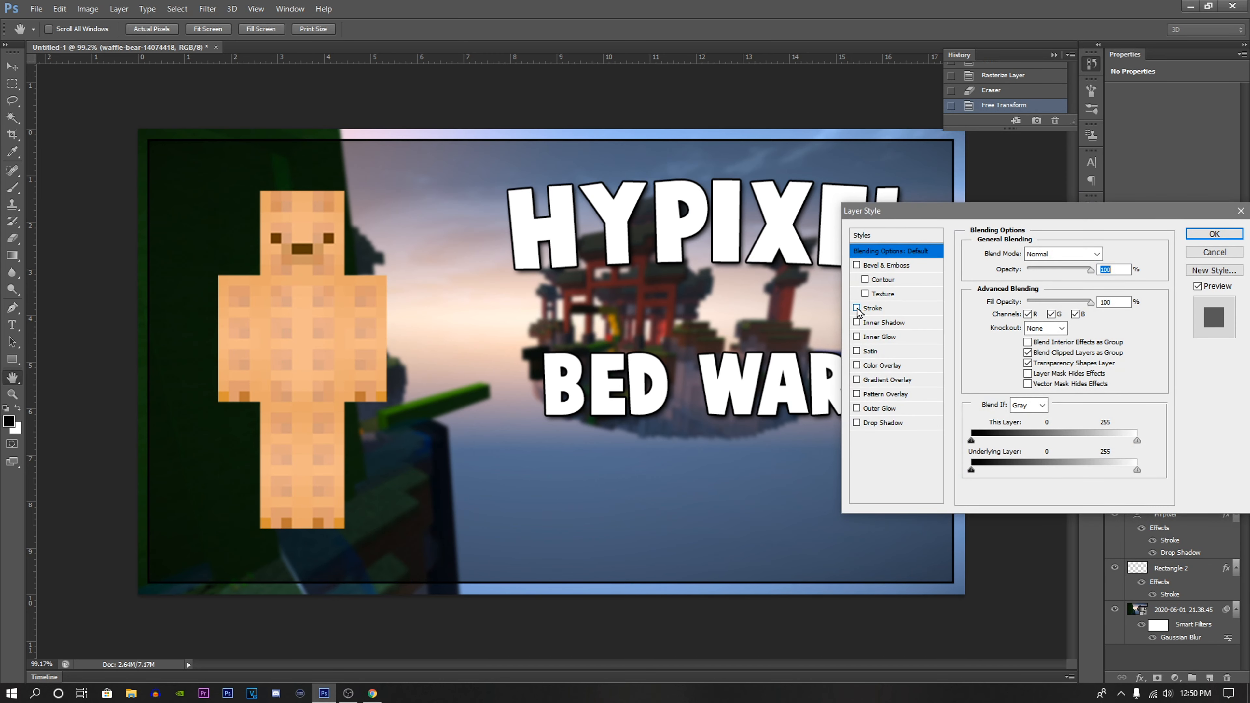
click(857, 308)
click(857, 422)
click(881, 423)
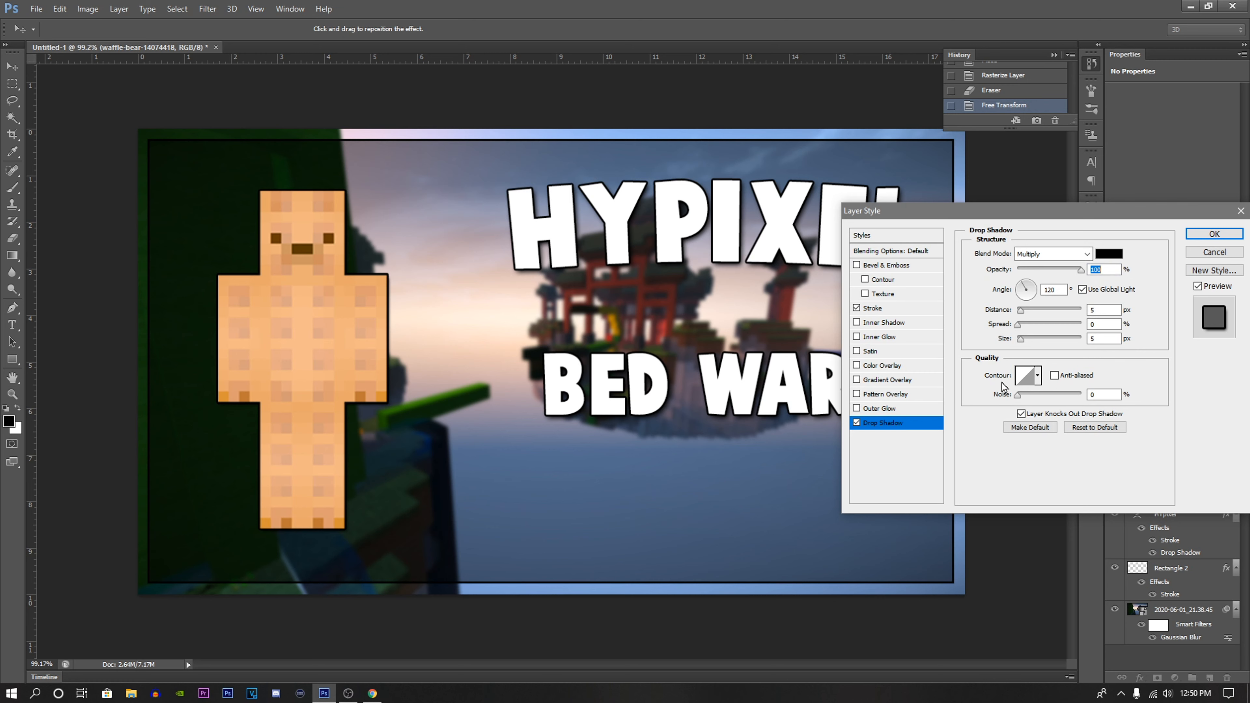
drag(1020, 340, 1023, 330)
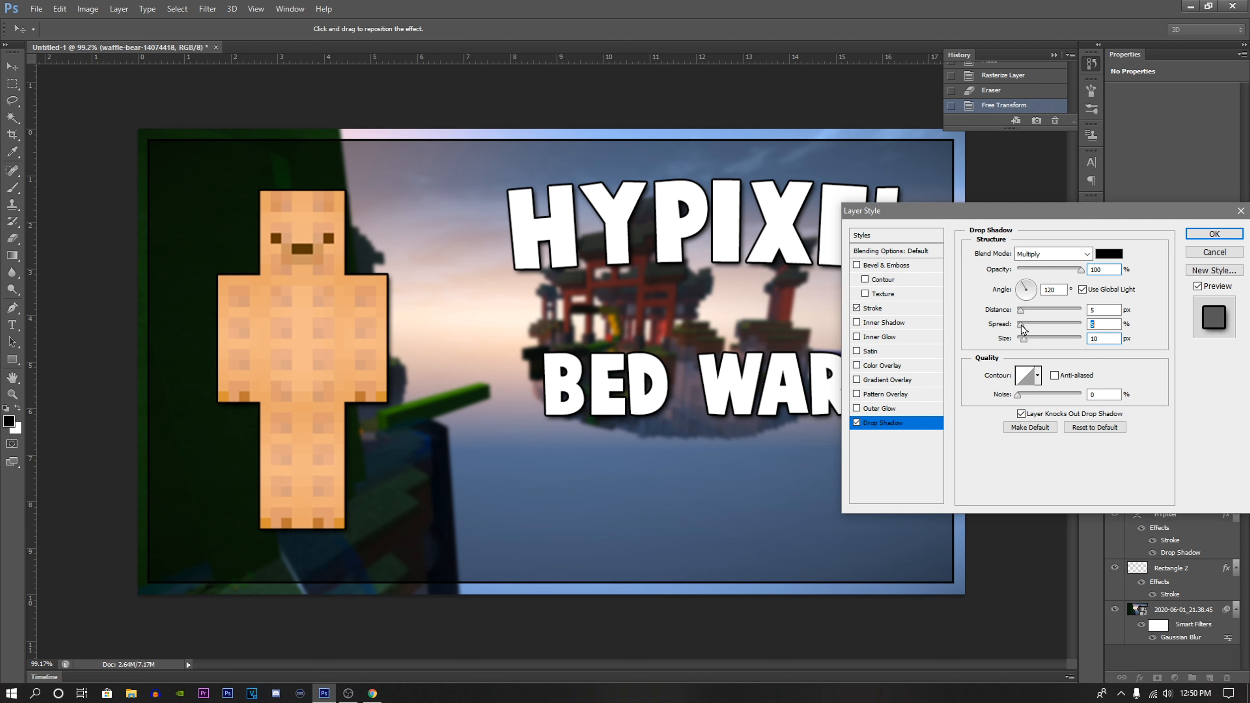
click(1214, 234)
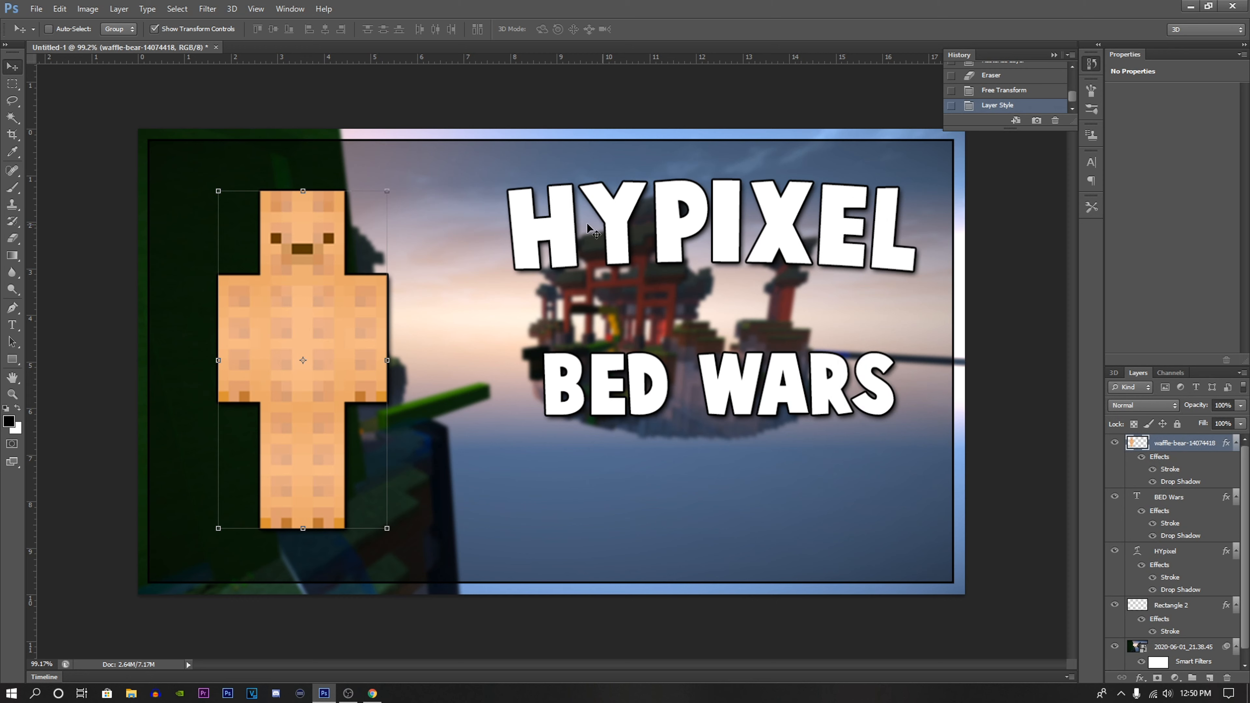
- Select the HYPIXEL layer and move the title up slightly
click(1197, 500)
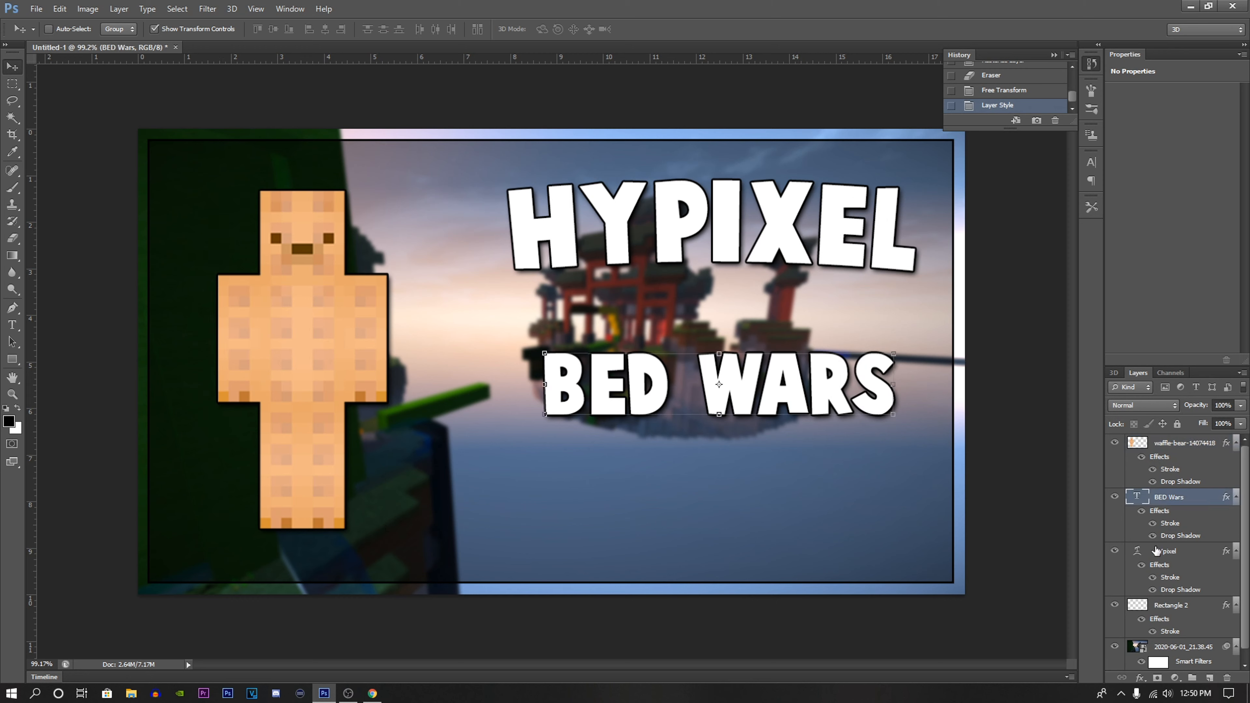
click(1155, 550)
drag(754, 227, 753, 217)
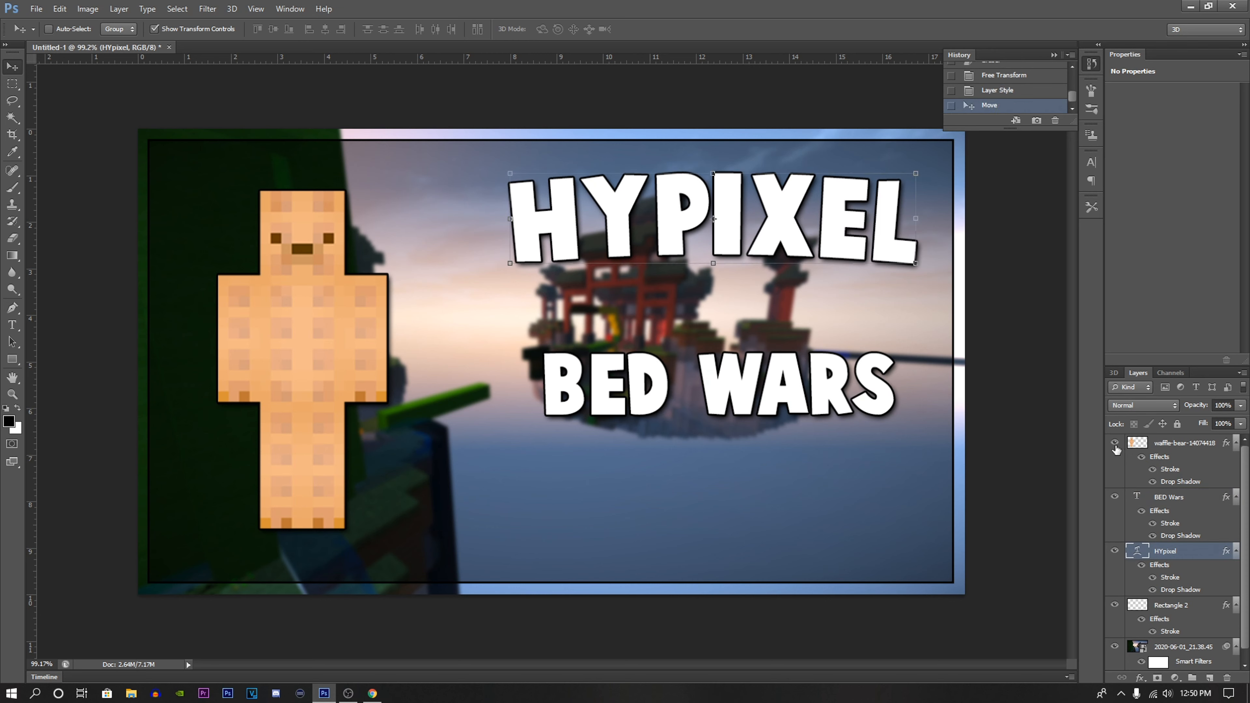
- Move the BED WARS text up closer to HYPIXEL and rotate it by about -2.8°, committing the transform
click(1193, 500)
drag(756, 397, 757, 376)
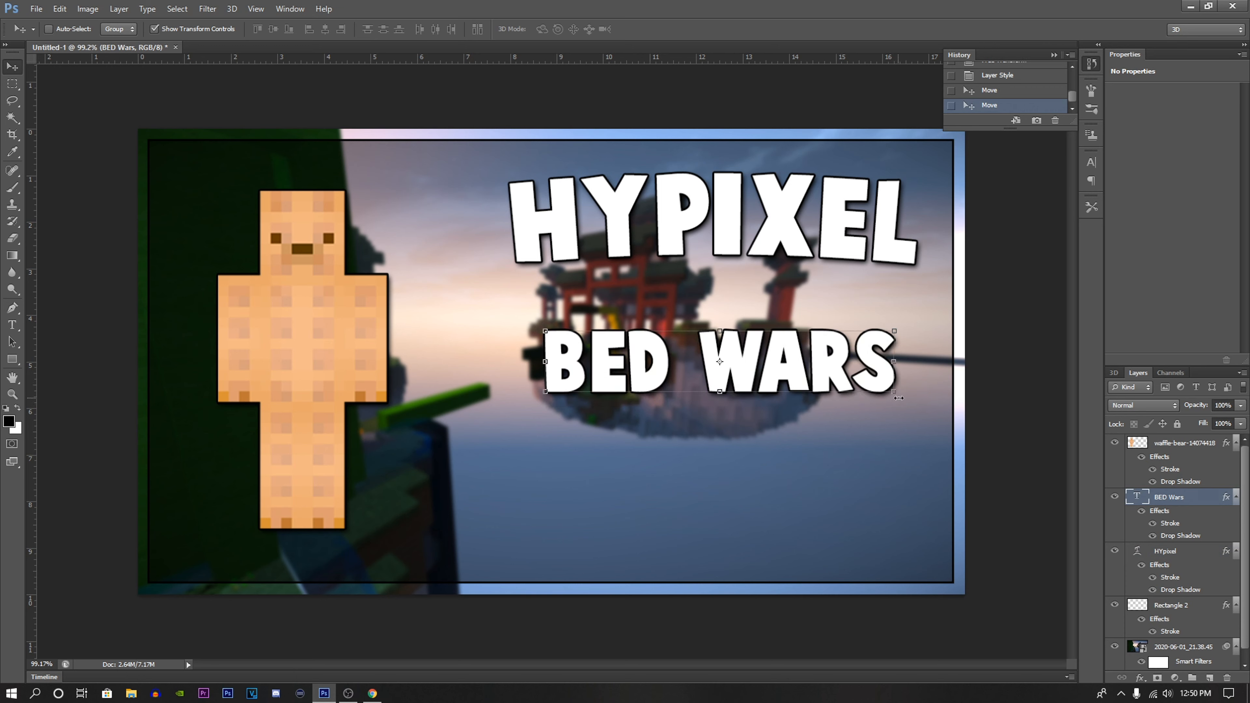
drag(906, 401, 906, 391)
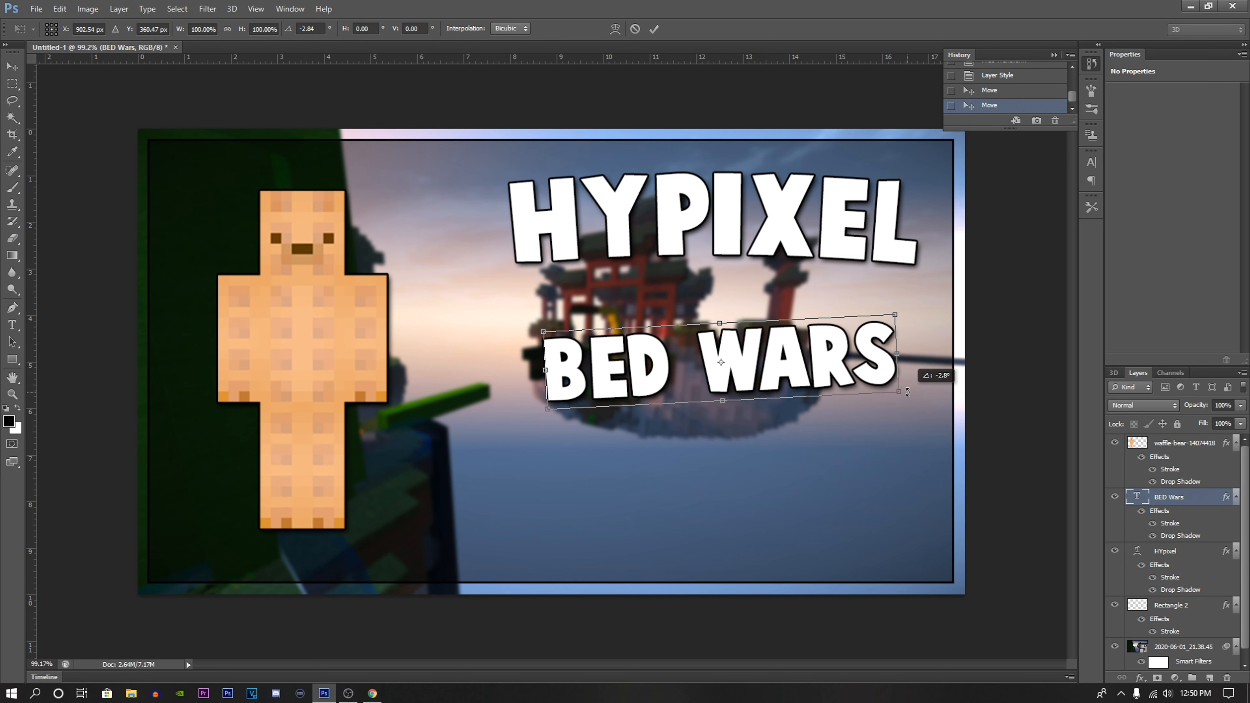
click(654, 29)
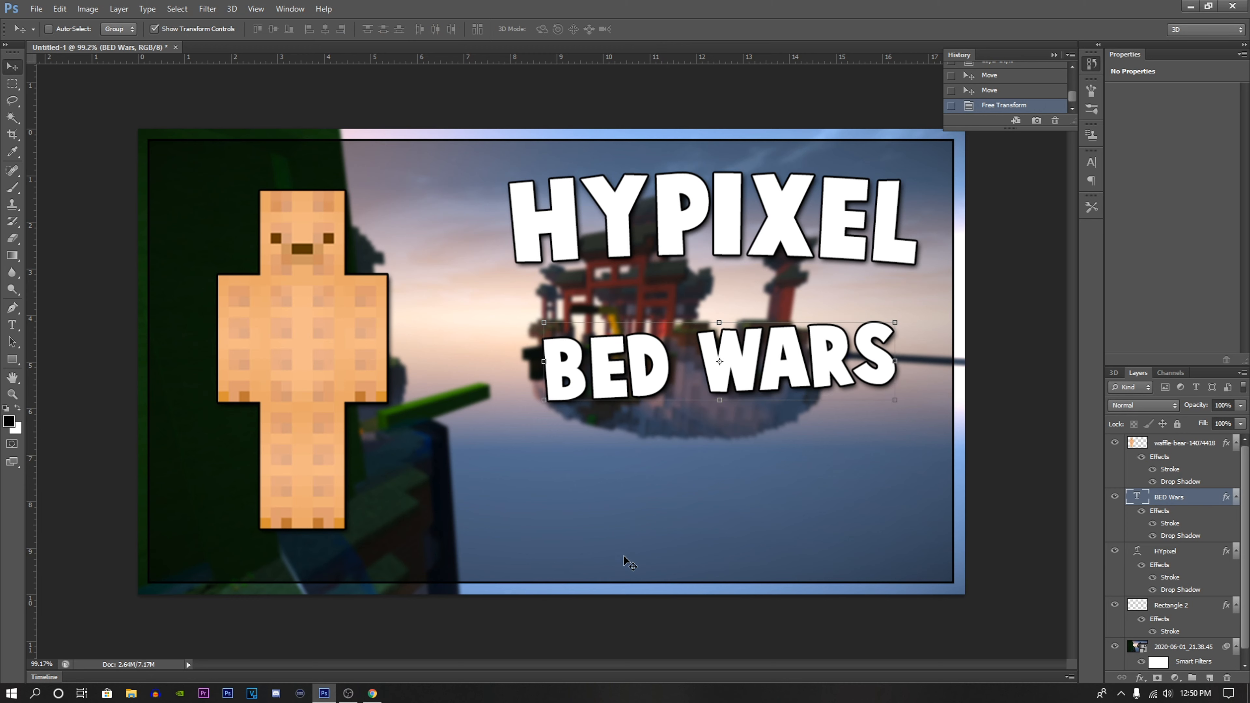
- Add a new layer with the white 120 pt text WITH FRIENDS and move it beneath BED WARS
click(1209, 677)
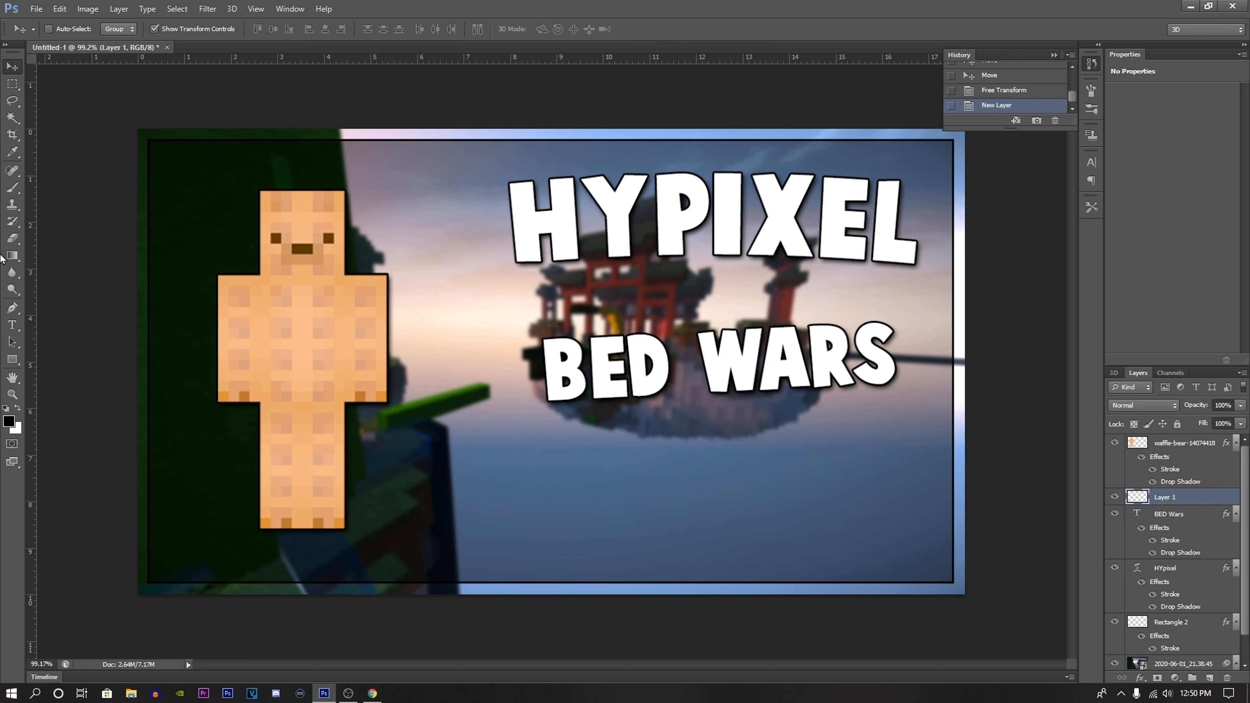
click(12, 325)
click(588, 539)
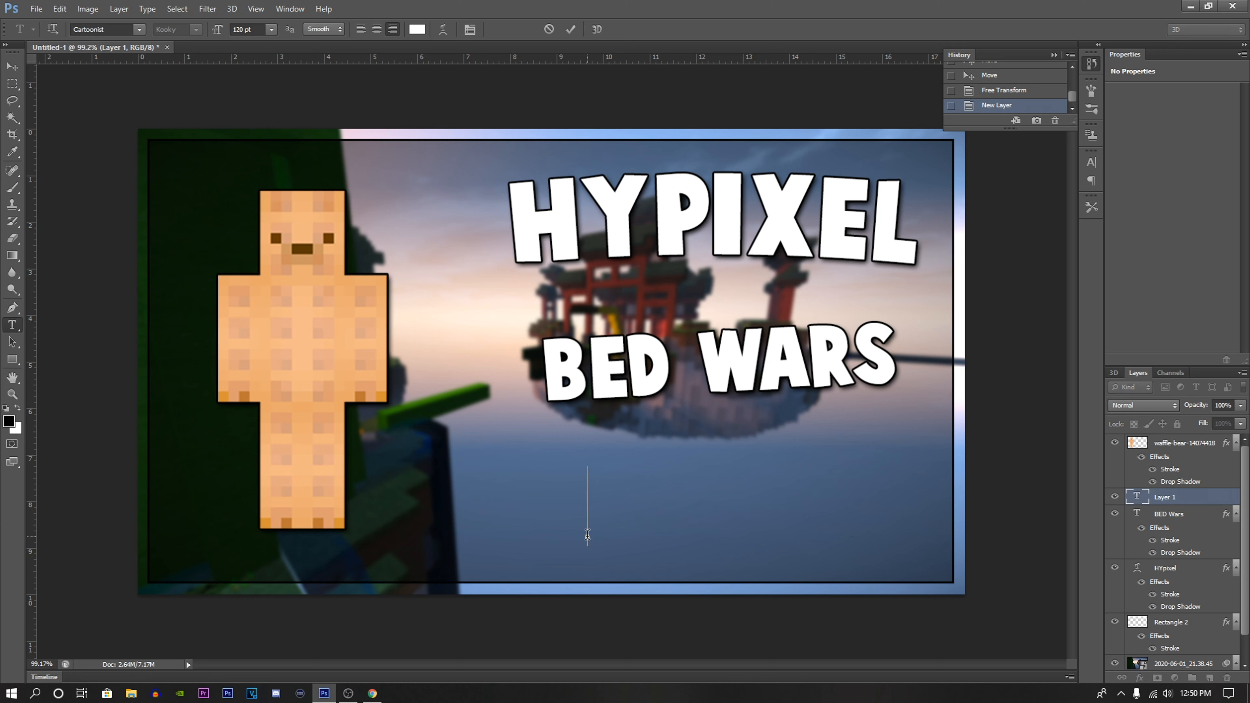
text(WITH)
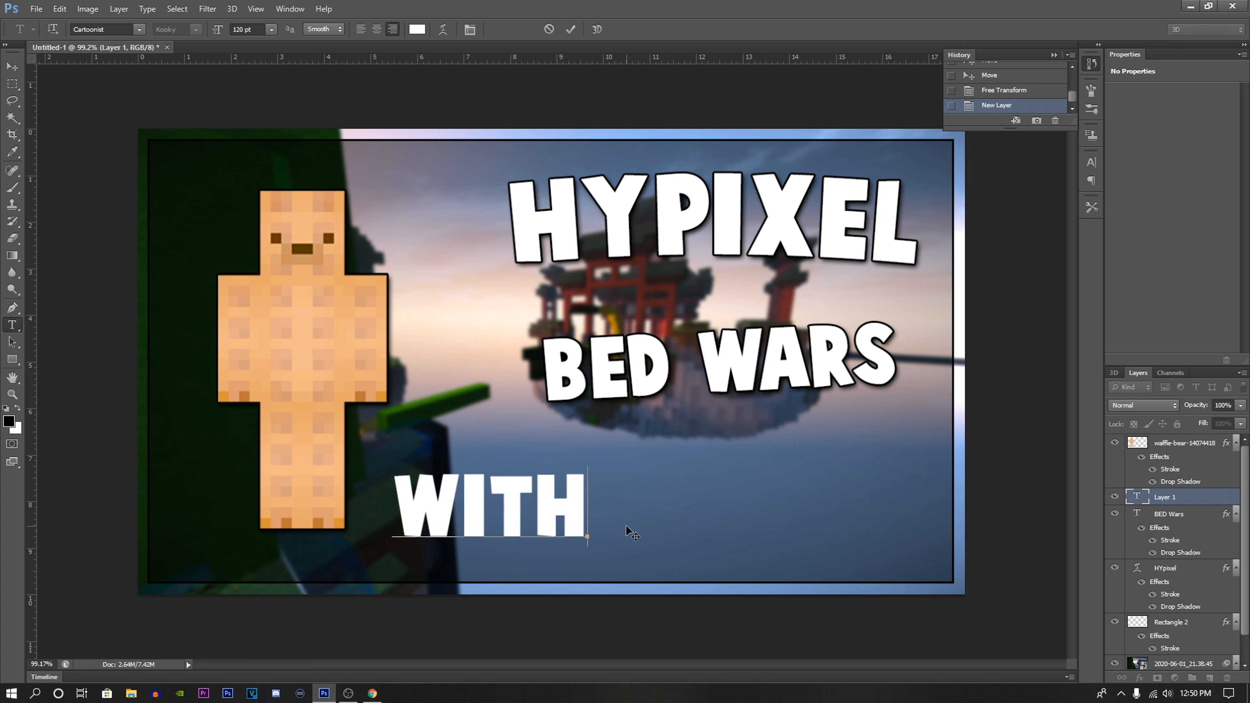
text( FRIEN)
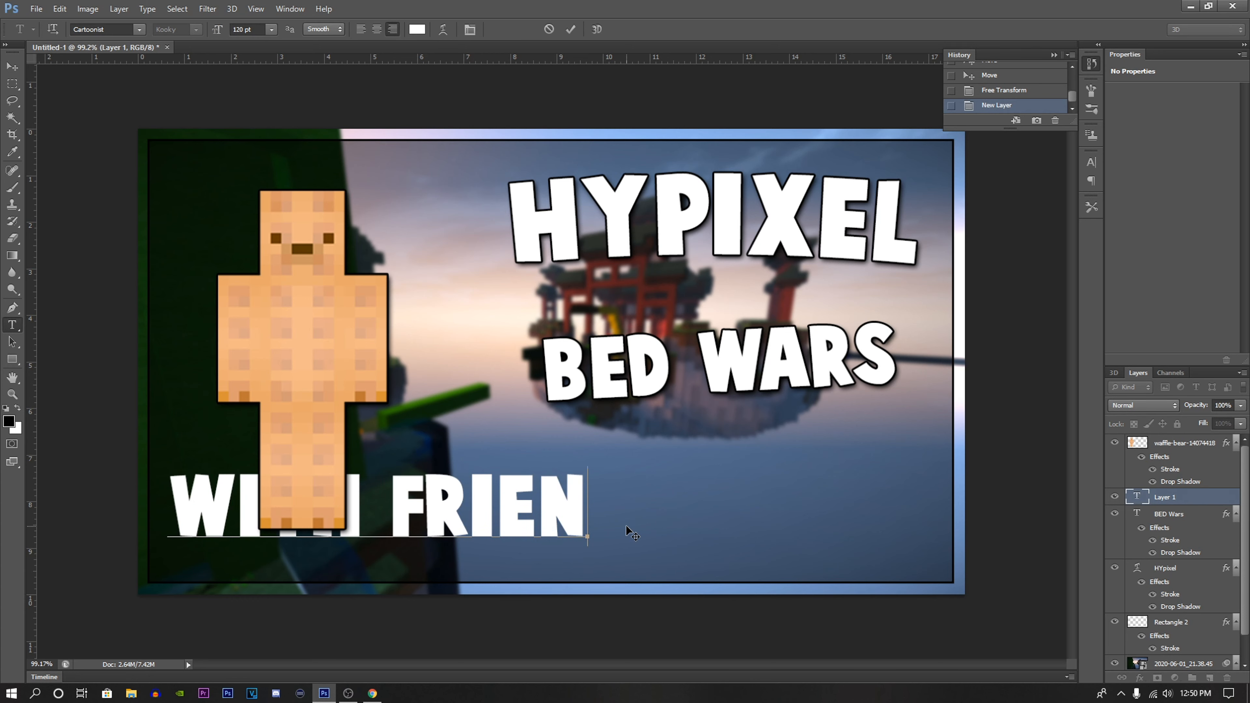
text(DS)
drag(446, 570, 789, 539)
right_click(791, 539)
click(748, 533)
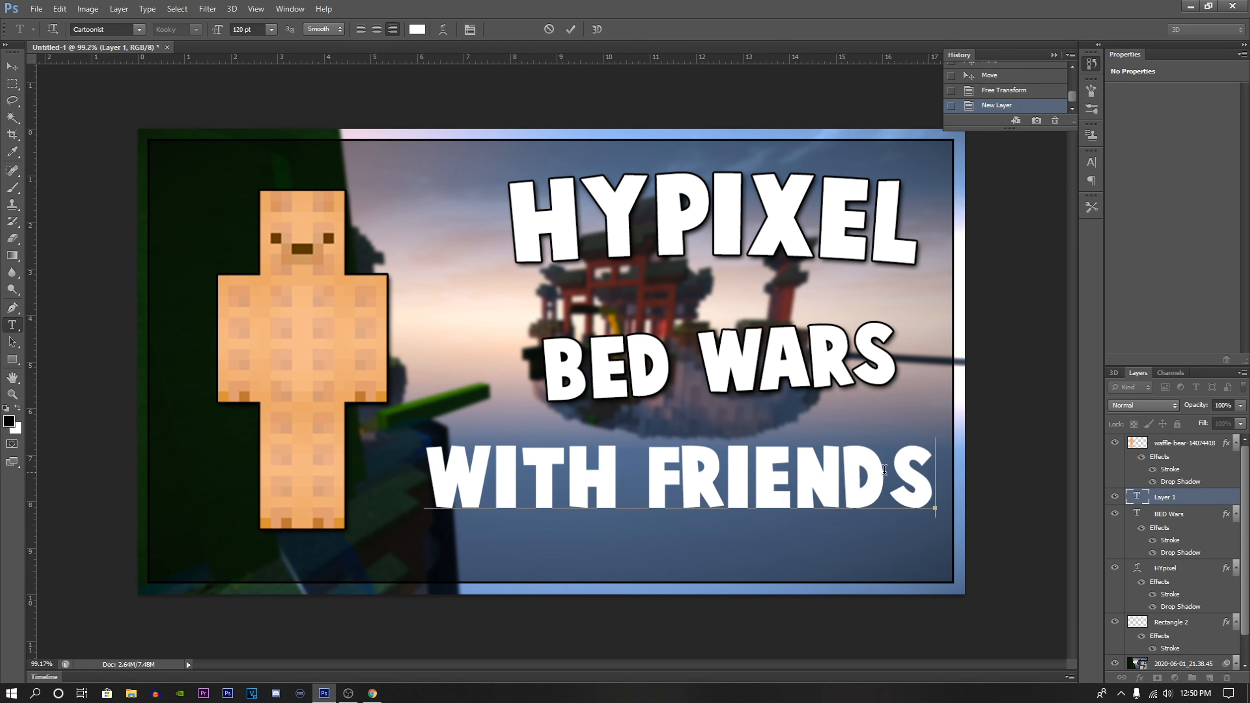
- Scale the WITH FRIENDS text down slightly, reposition it a little lower beneath BED WARS, and commit the text edit
drag(927, 481, 399, 475)
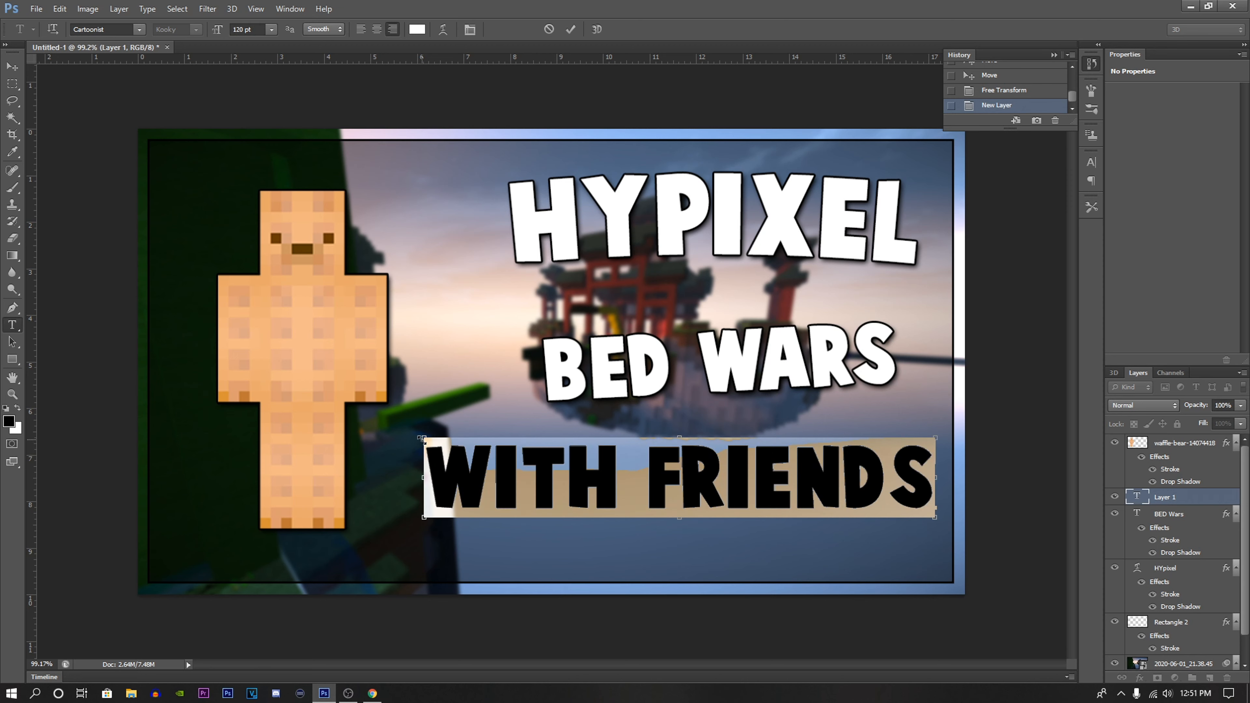
drag(423, 438, 486, 458)
drag(777, 557, 775, 568)
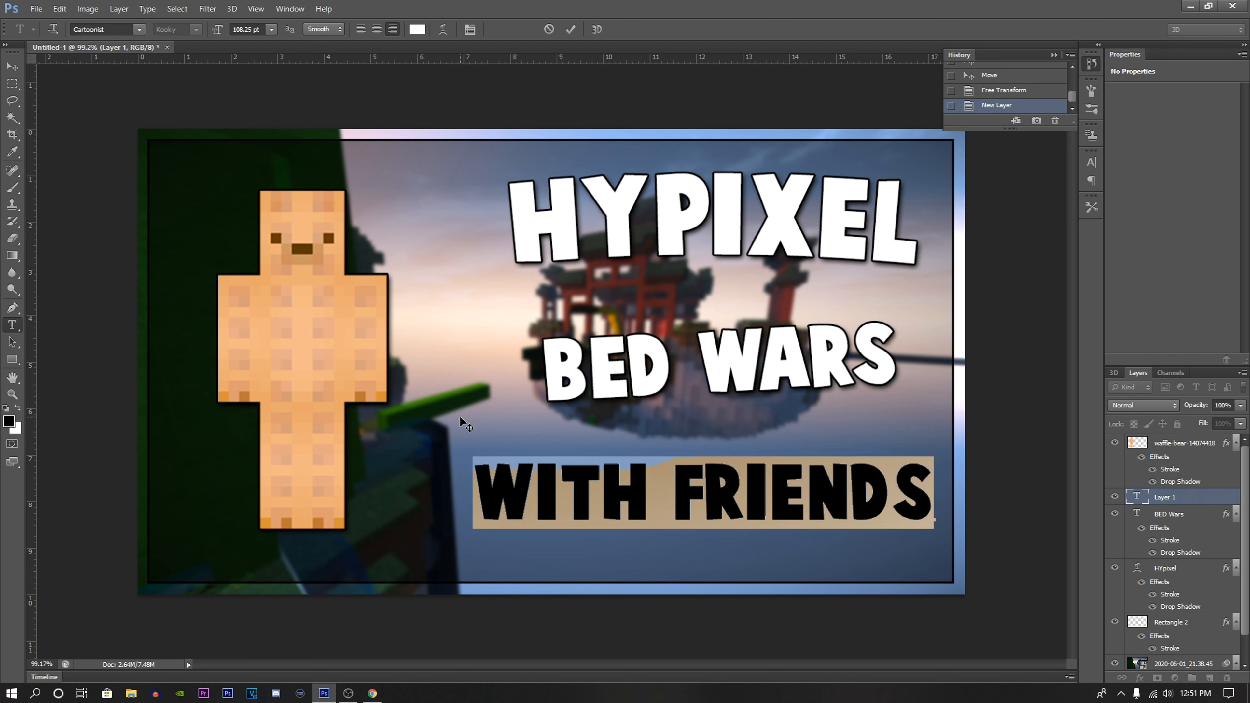
drag(471, 458, 453, 448)
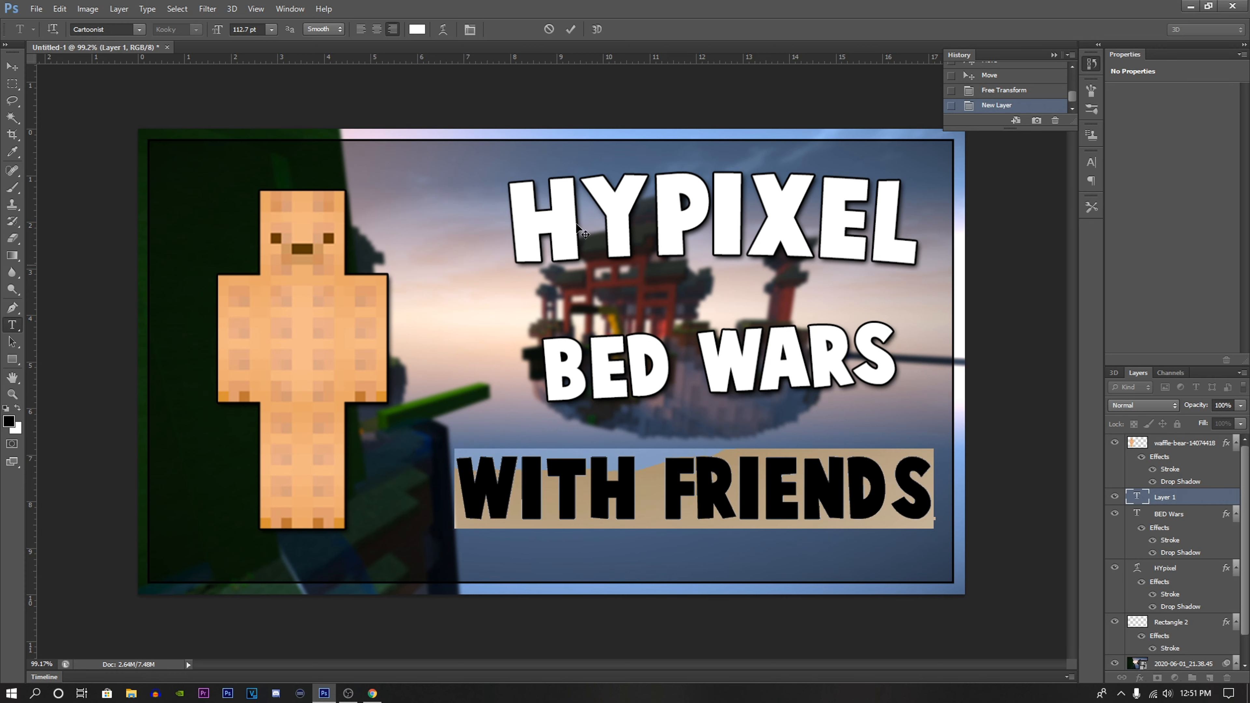
click(571, 29)
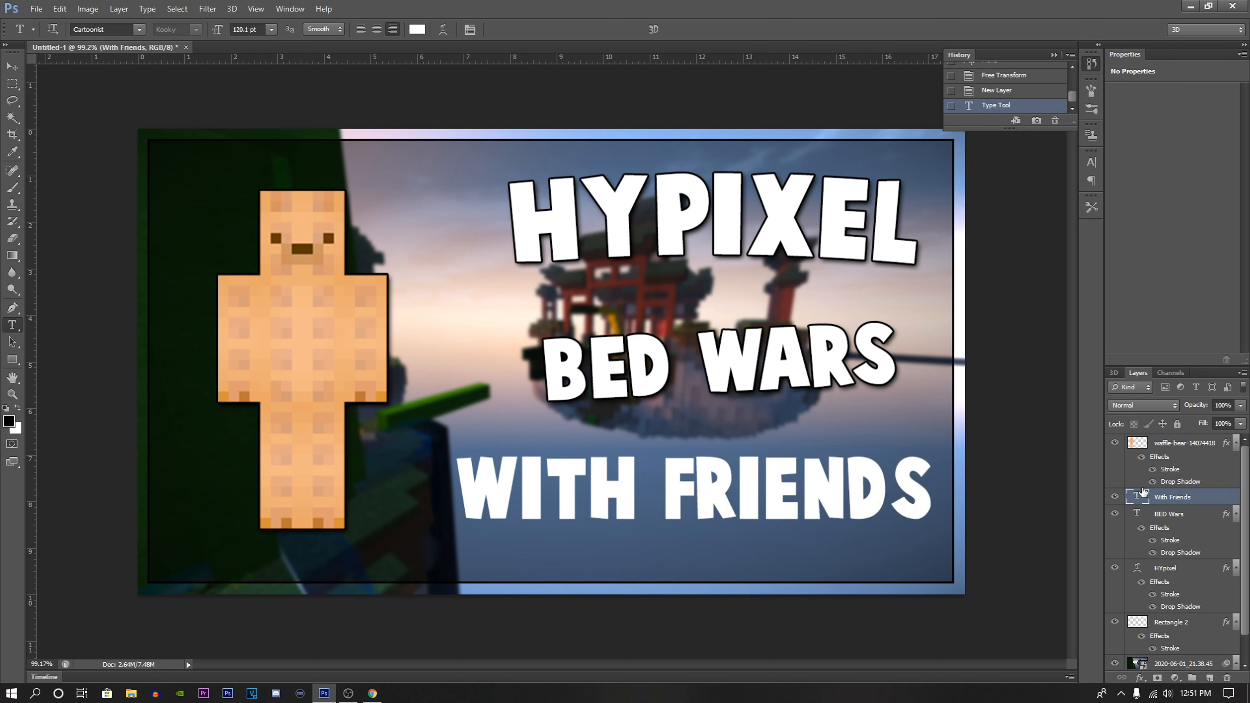
- Give the WITH FRIENDS layer a stroke and a drop shadow with 10 px size and a slight spread
right_click(1142, 492)
click(1043, 180)
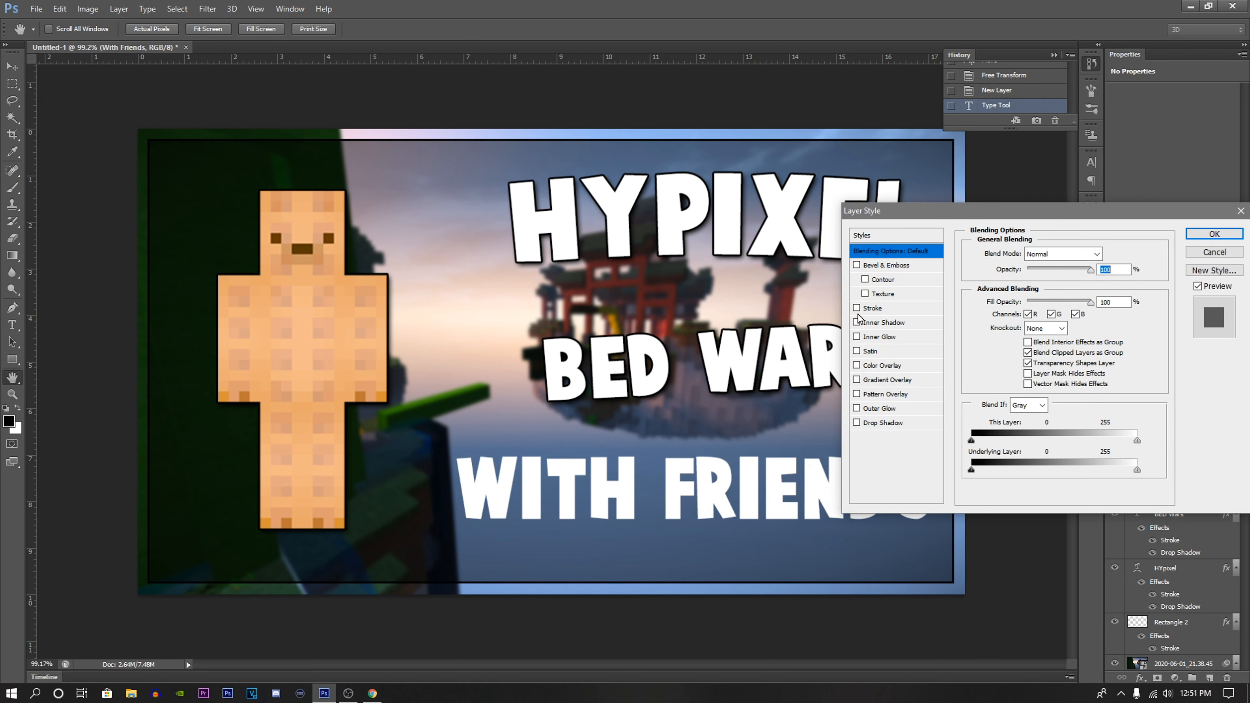
click(856, 308)
click(857, 423)
click(882, 423)
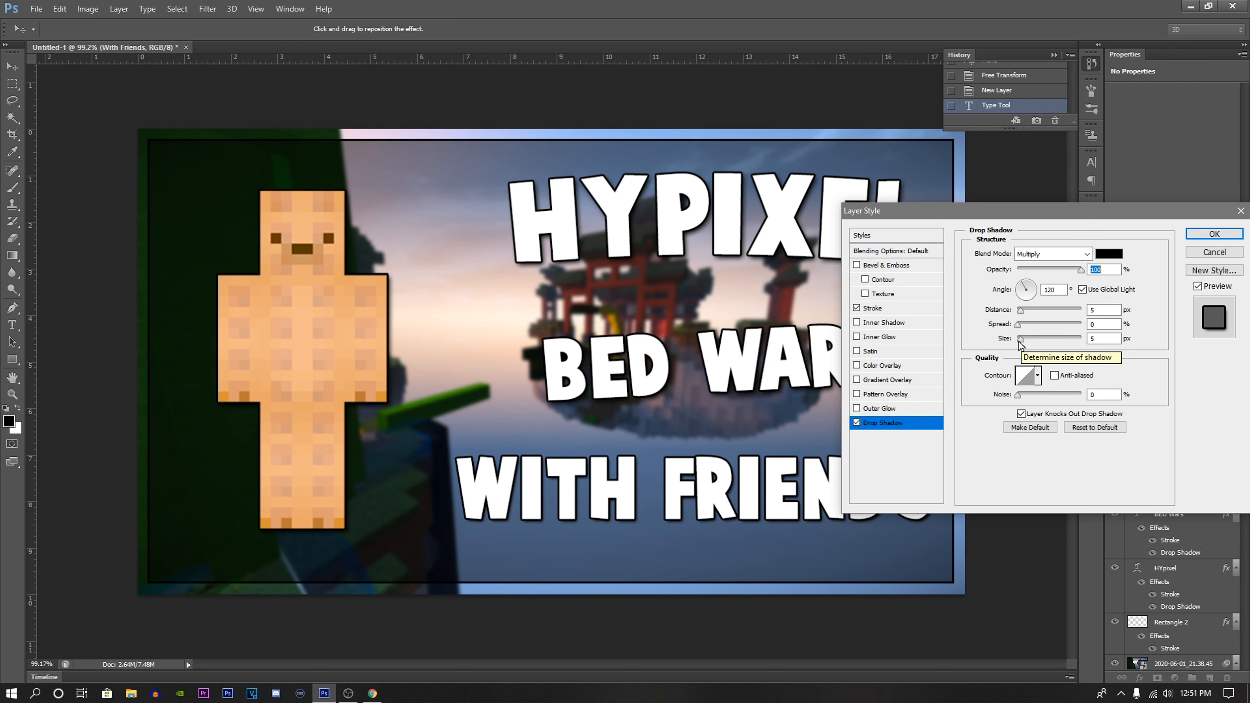
drag(1021, 340, 1024, 329)
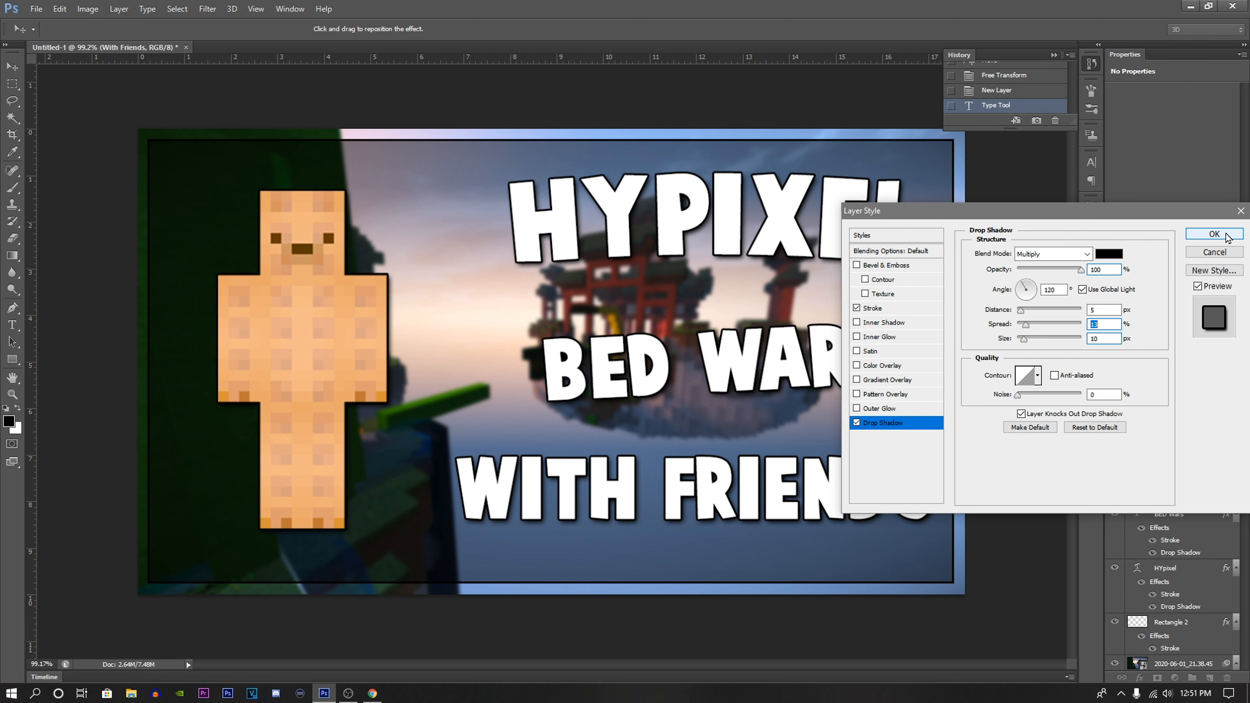
click(1214, 234)
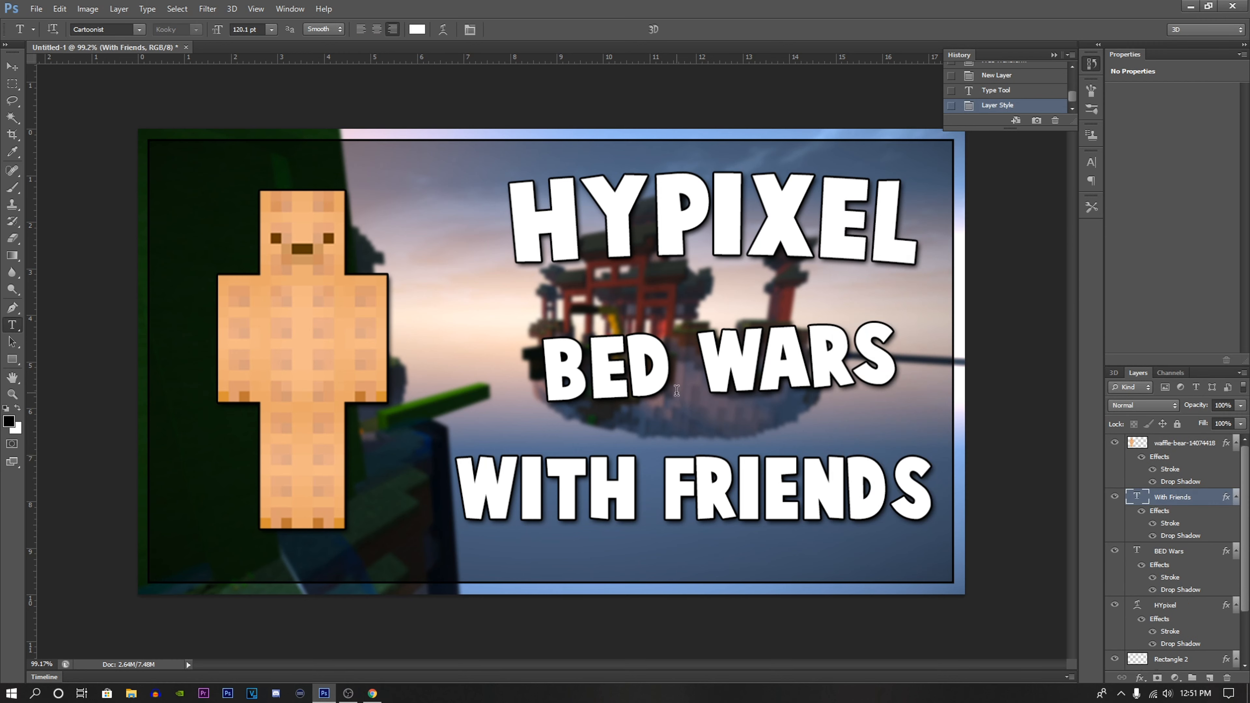
- Move the WITH FRIENDS text down slightly and commit the edit
click(700, 490)
drag(698, 535, 703, 546)
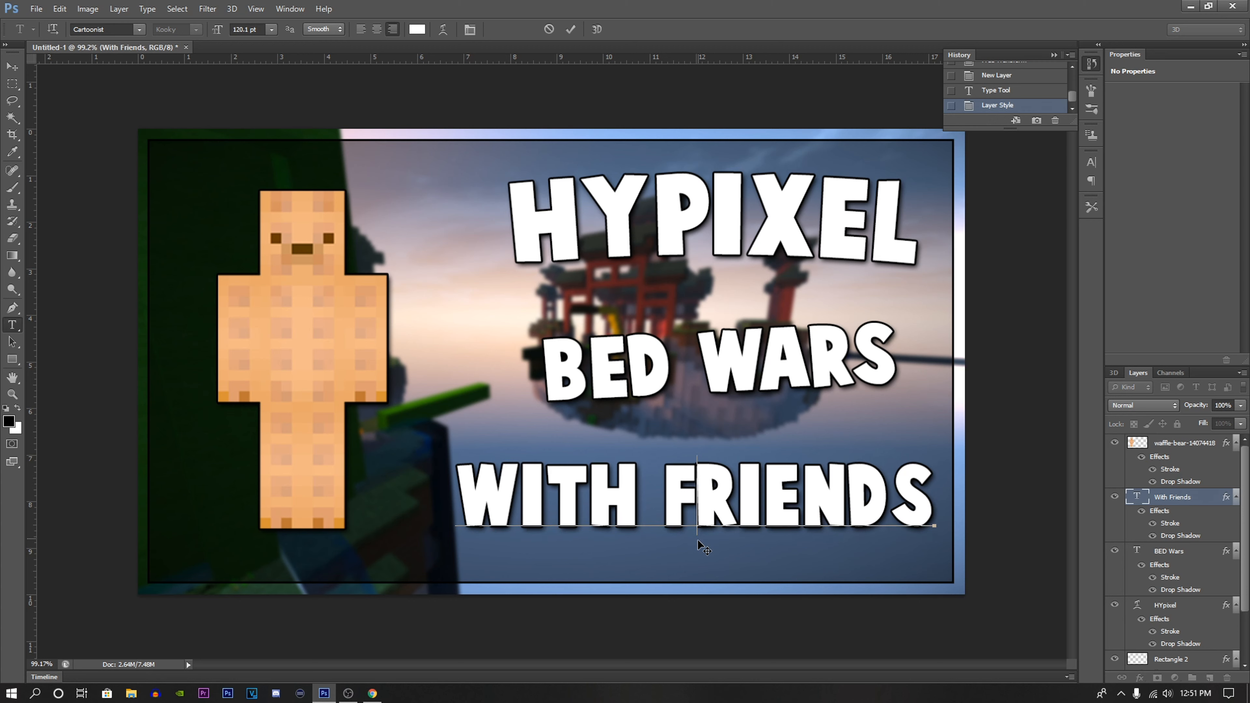
click(570, 31)
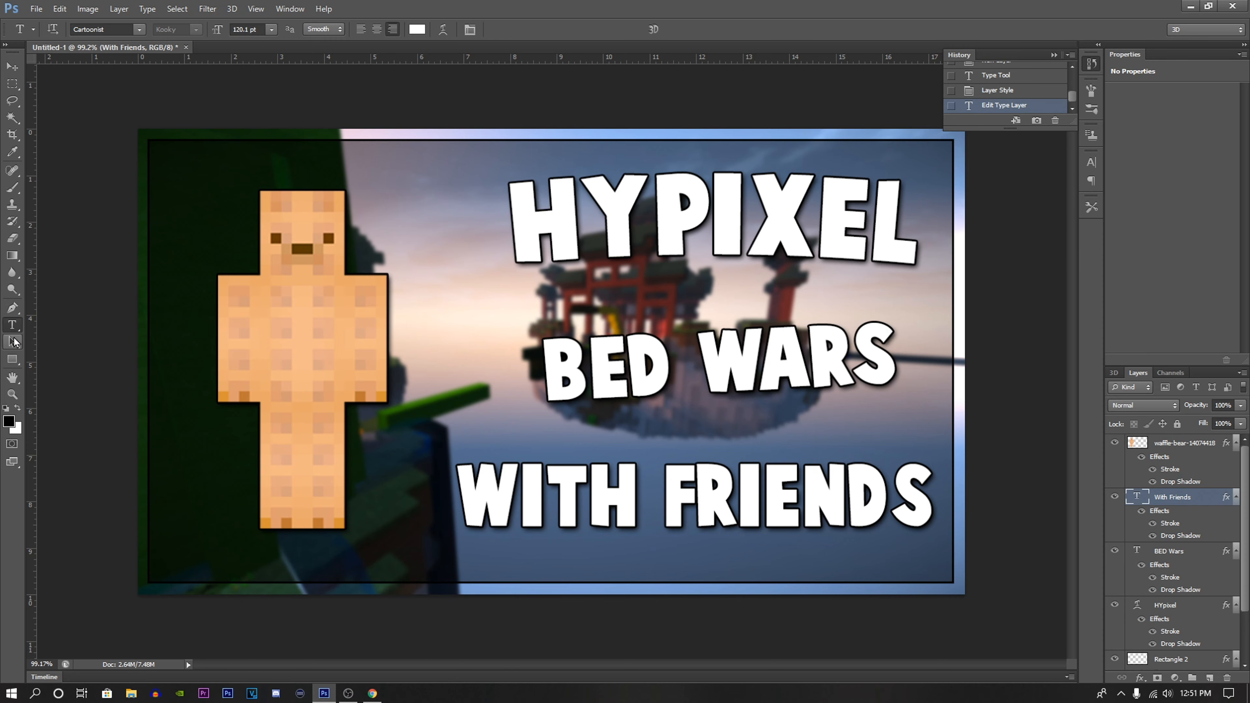
click(13, 308)
scroll(413, 196, up, 5)
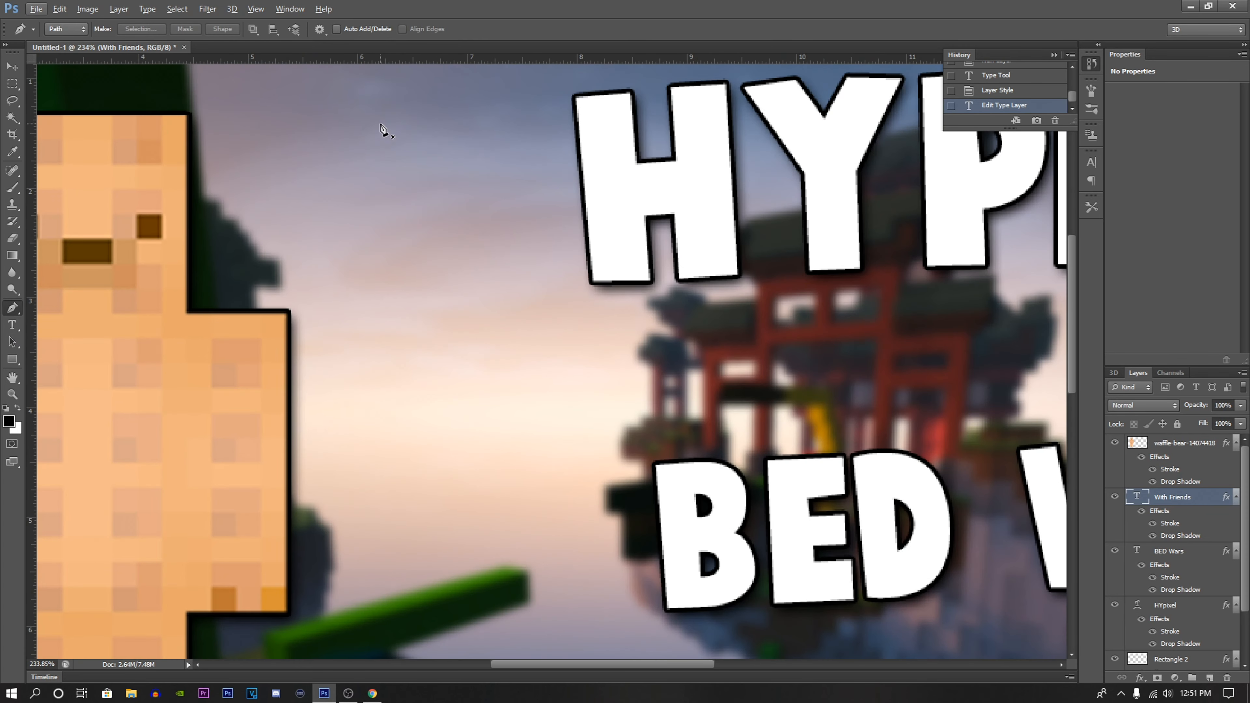
drag(382, 122, 351, 126)
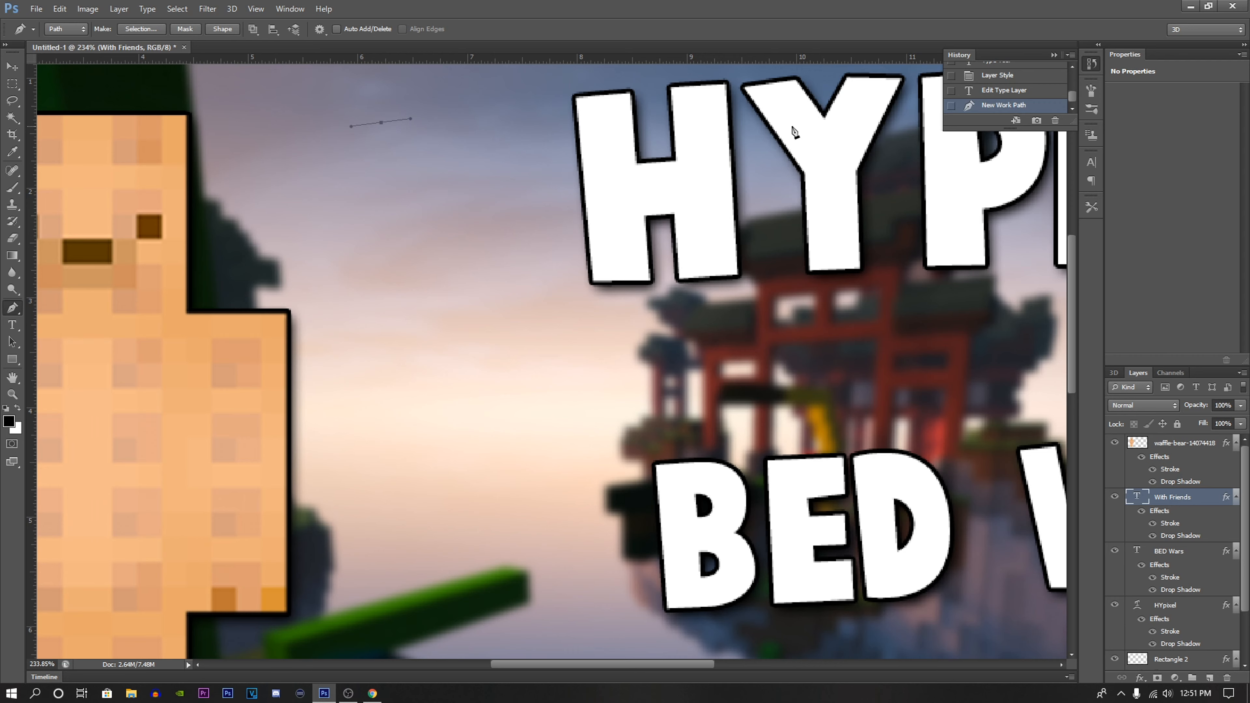
click(984, 92)
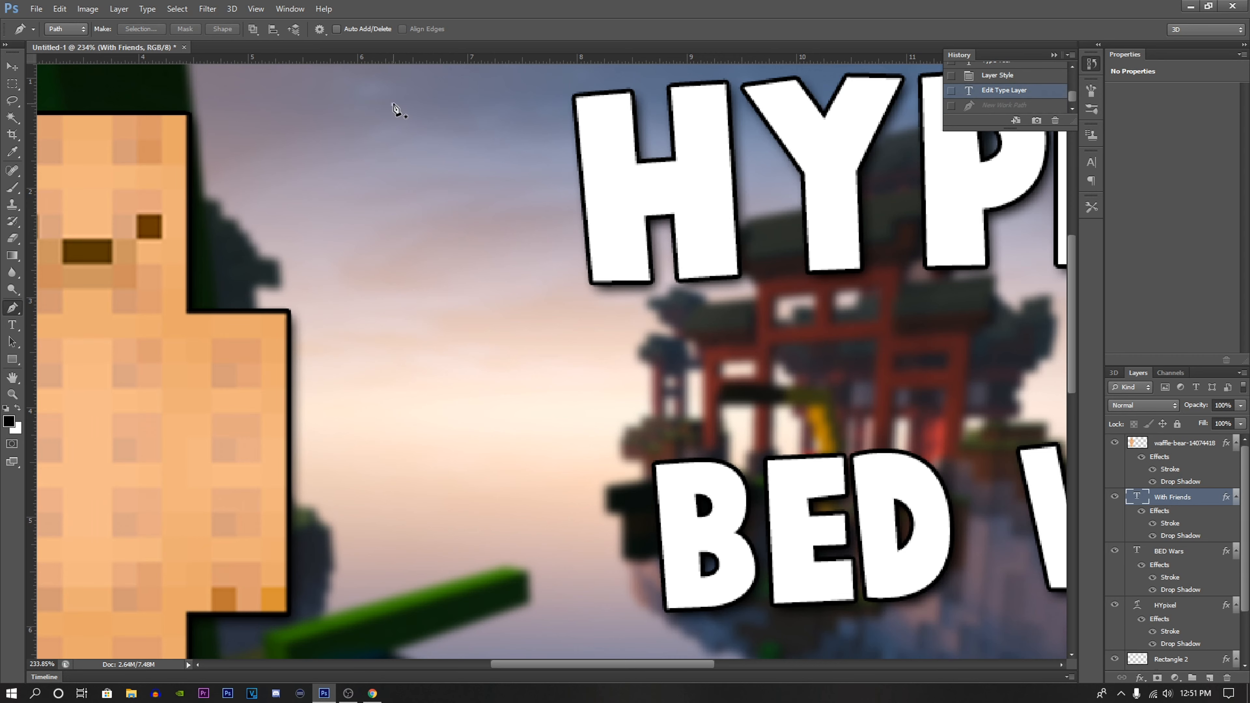
drag(429, 74, 346, 142)
click(975, 81)
click(979, 92)
key(ctrl+0)
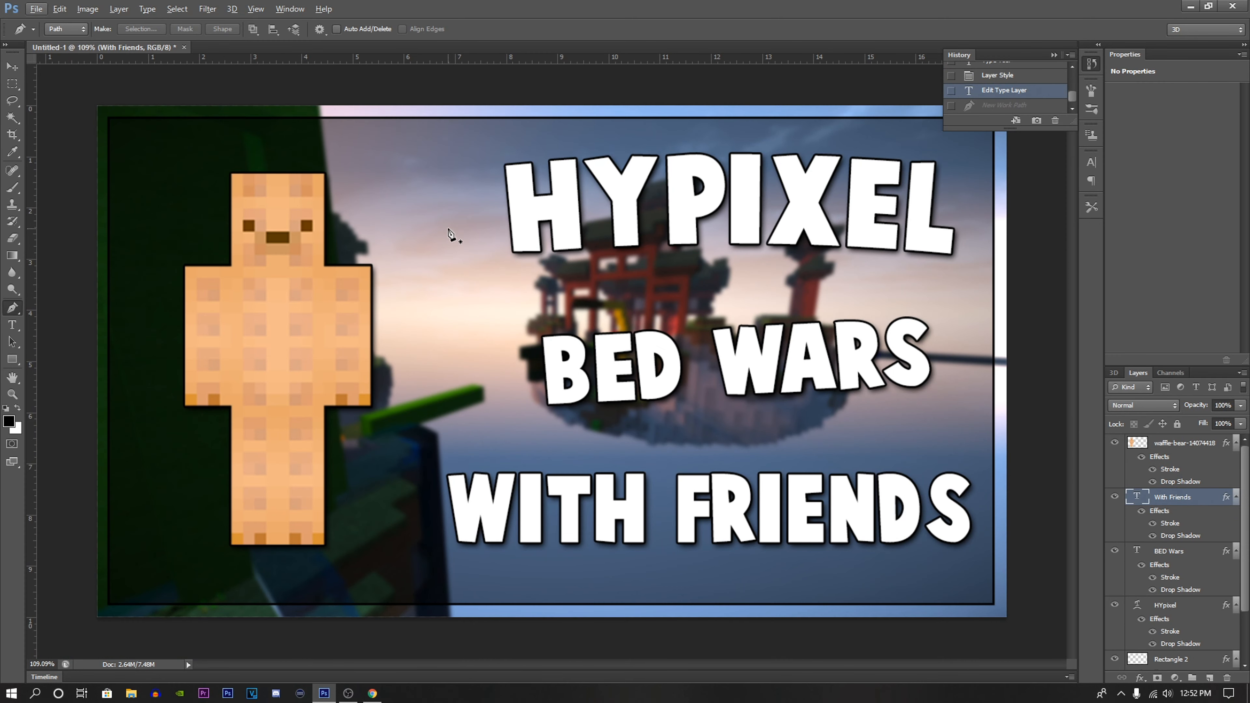
mouse_move(415, 177)
mouse_down()
mouse_move(438, 177)
mouse_move(409, 190)
mouse_up()
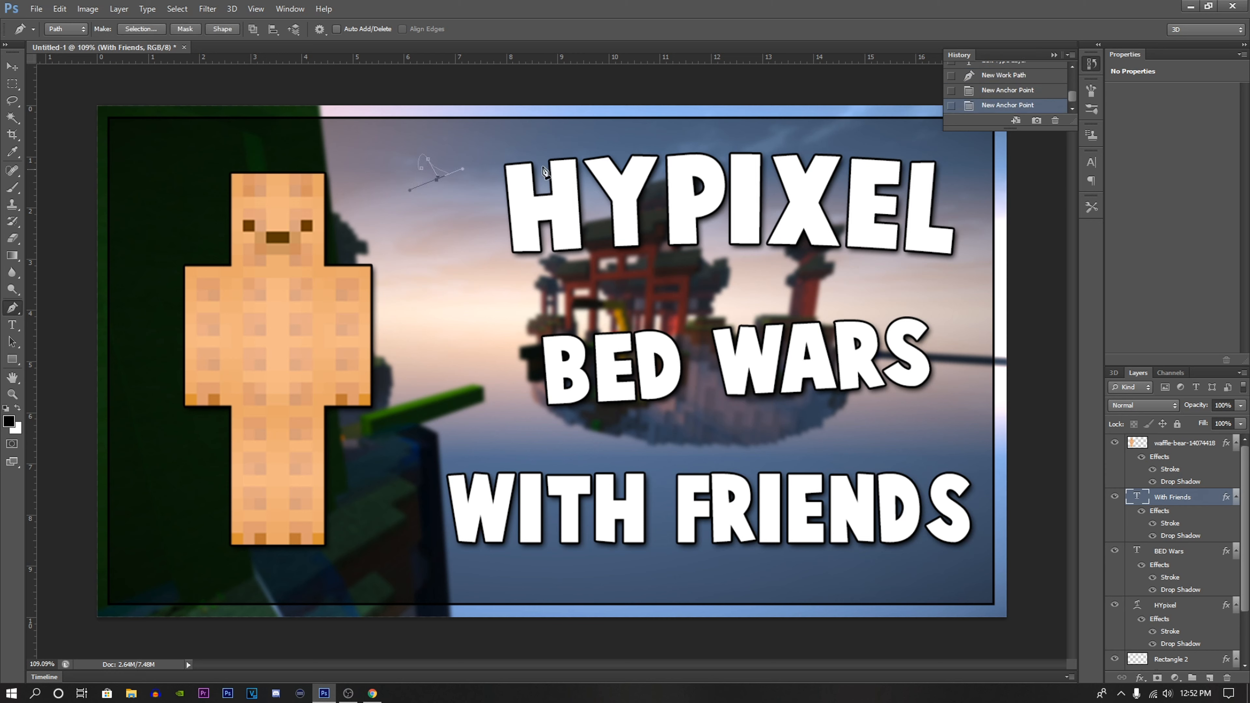
click(1009, 77)
scroll(1010, 82, up, 1)
click(1010, 78)
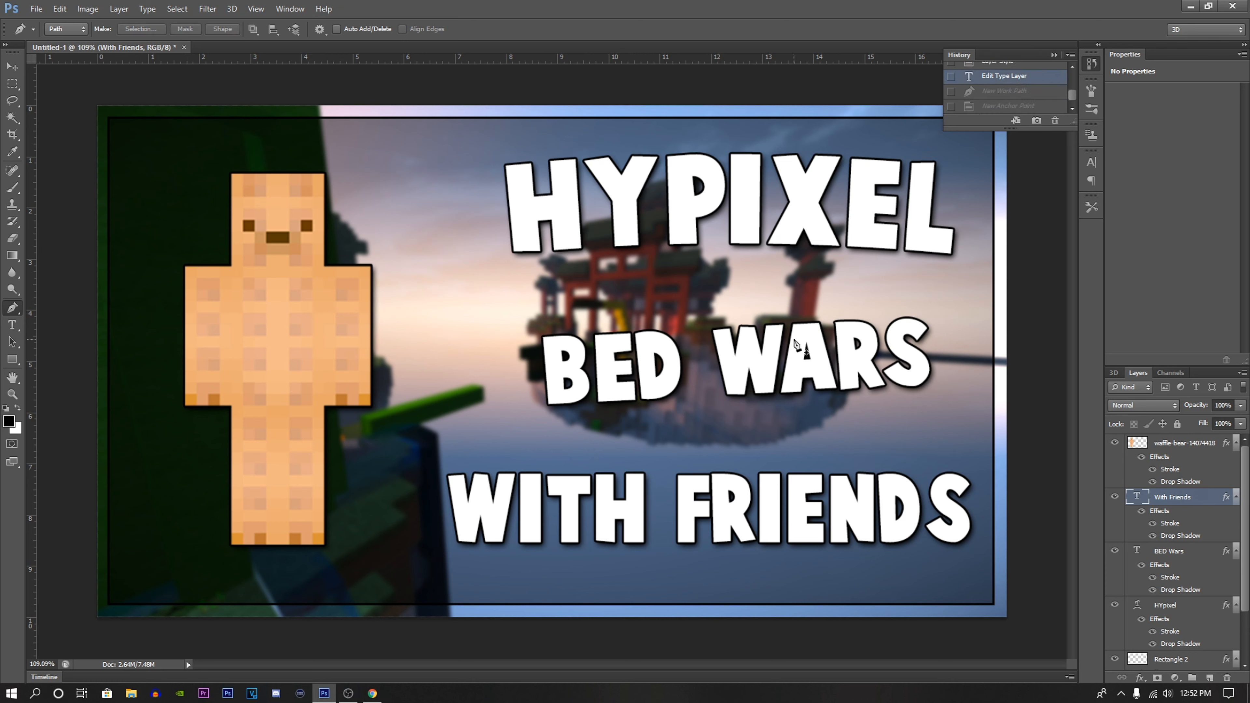